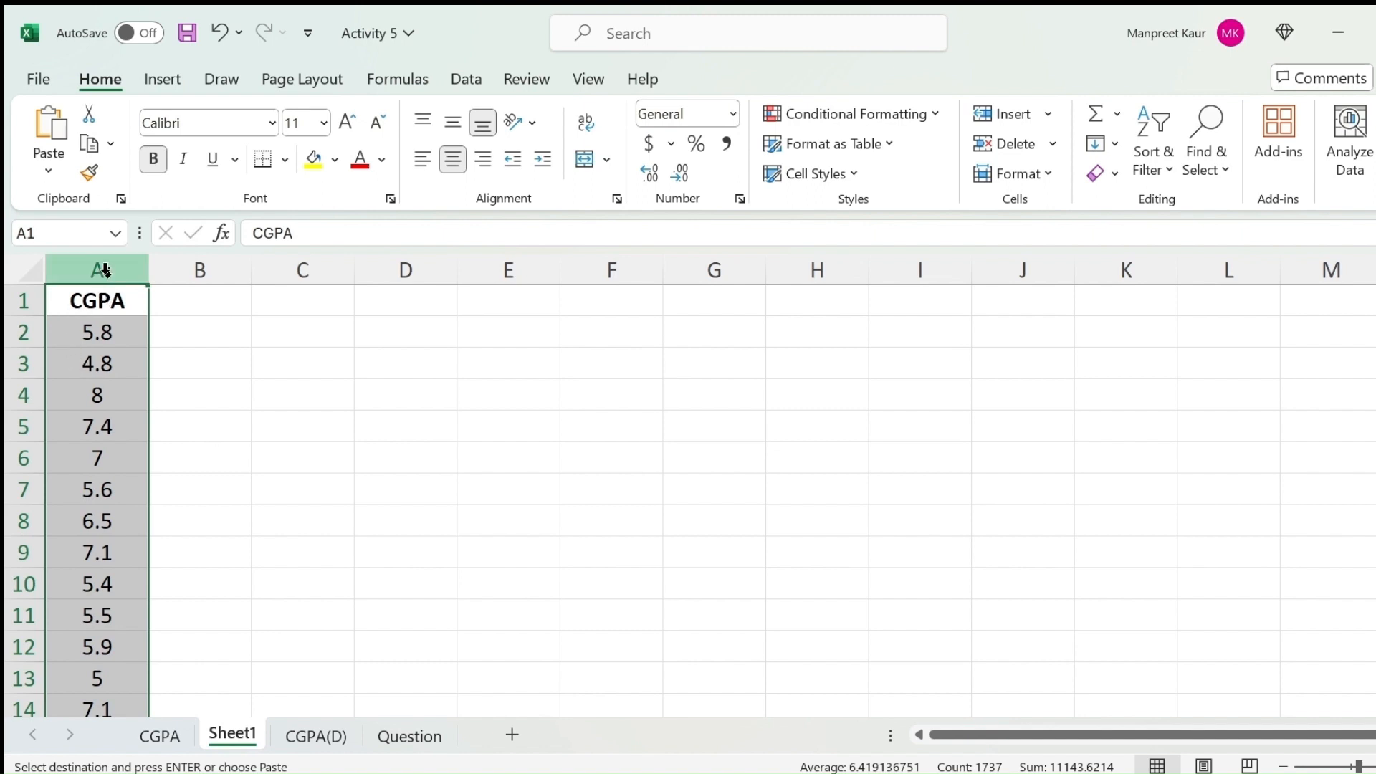
- Copy the CGPA column A and paste it into column B
right_click(104, 270)
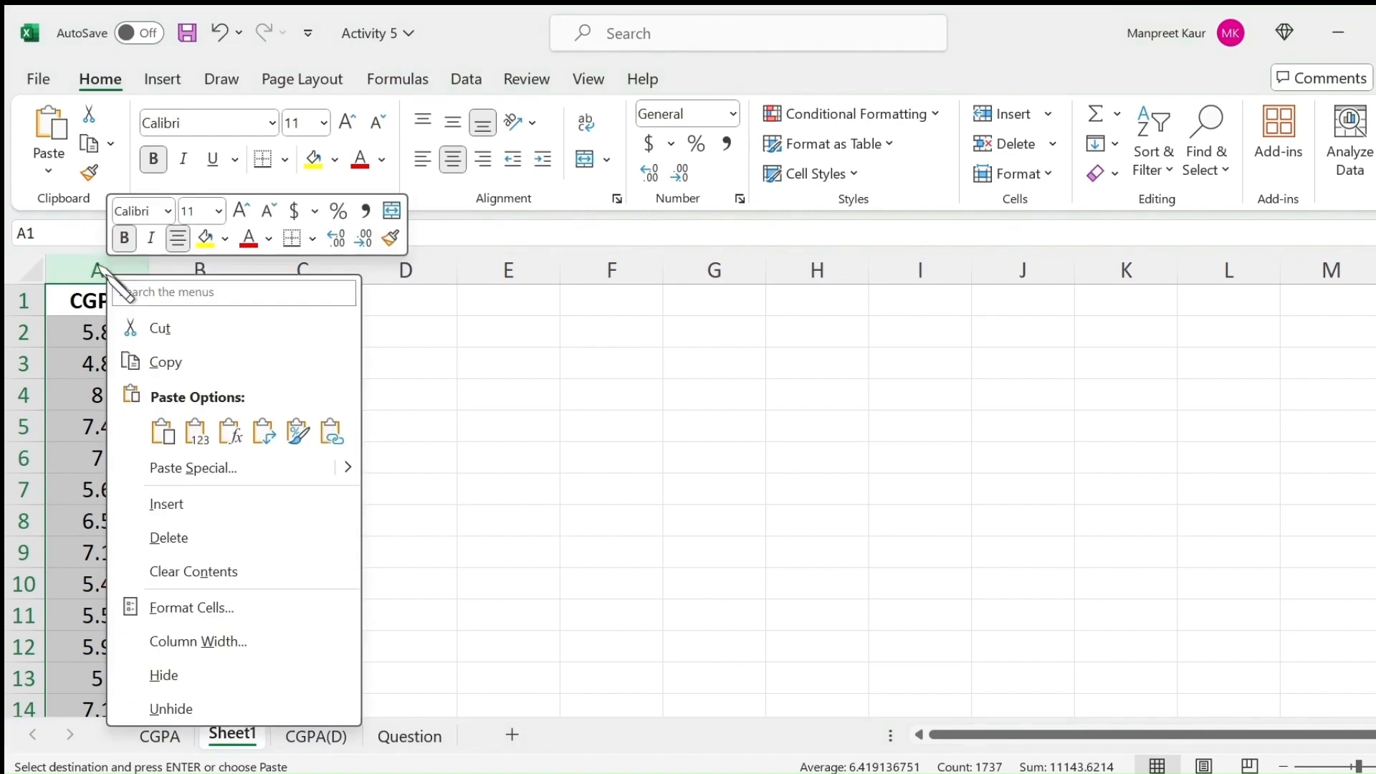
click(181, 355)
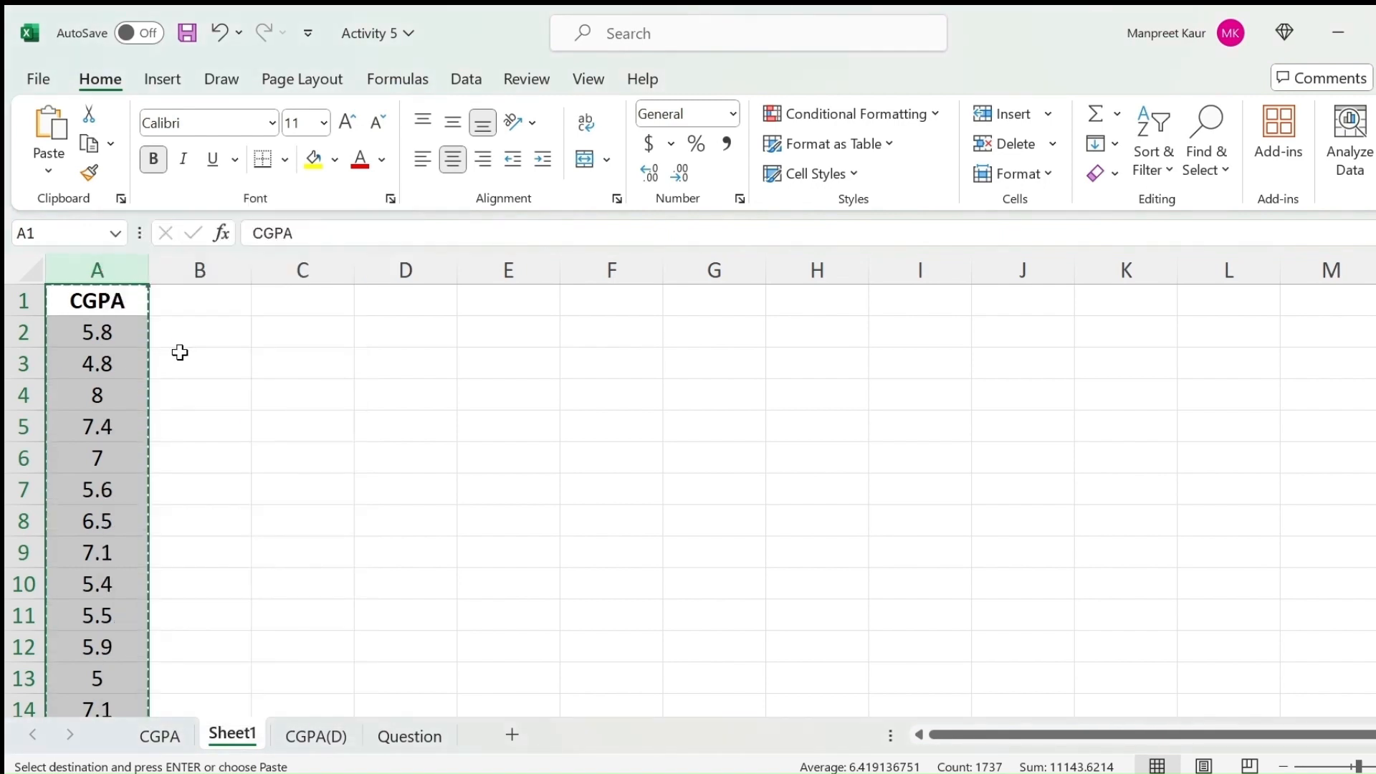
click(192, 269)
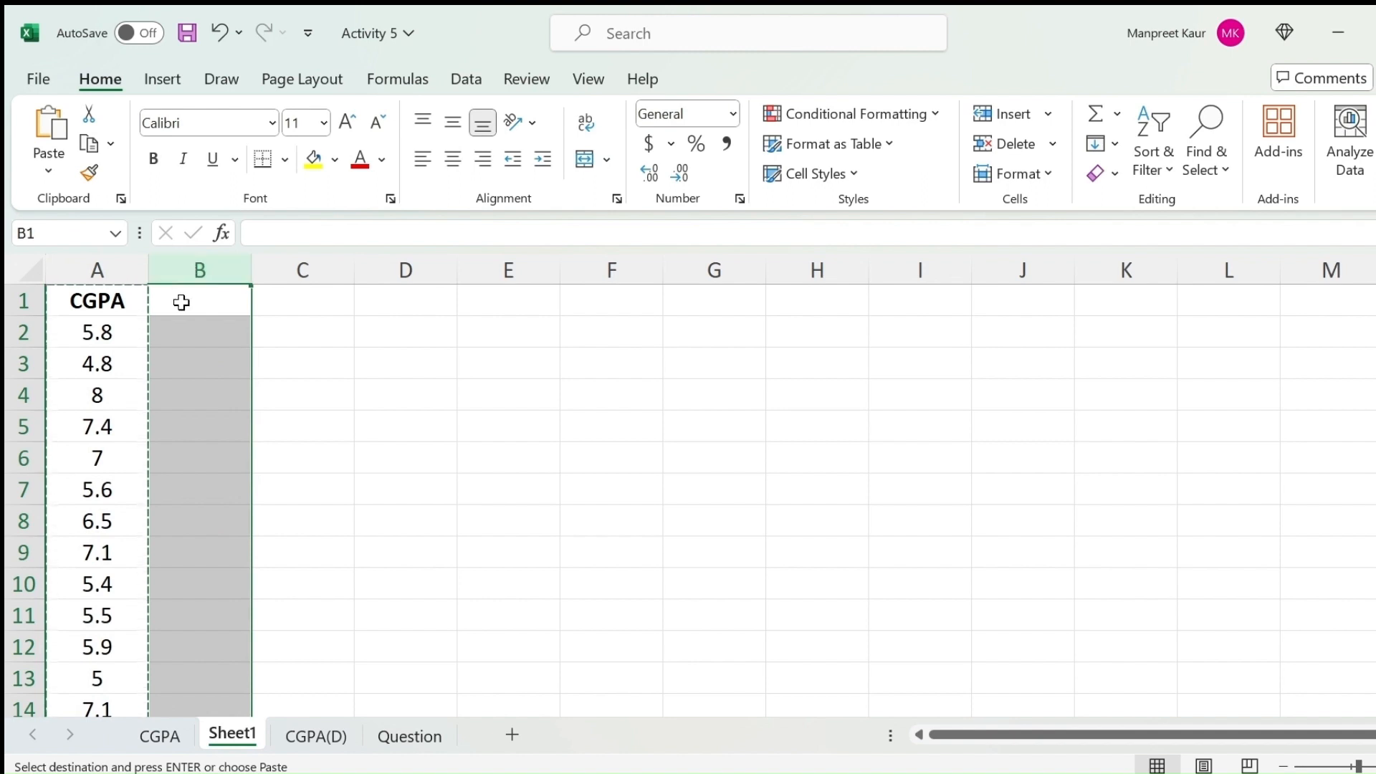
right_click(182, 303)
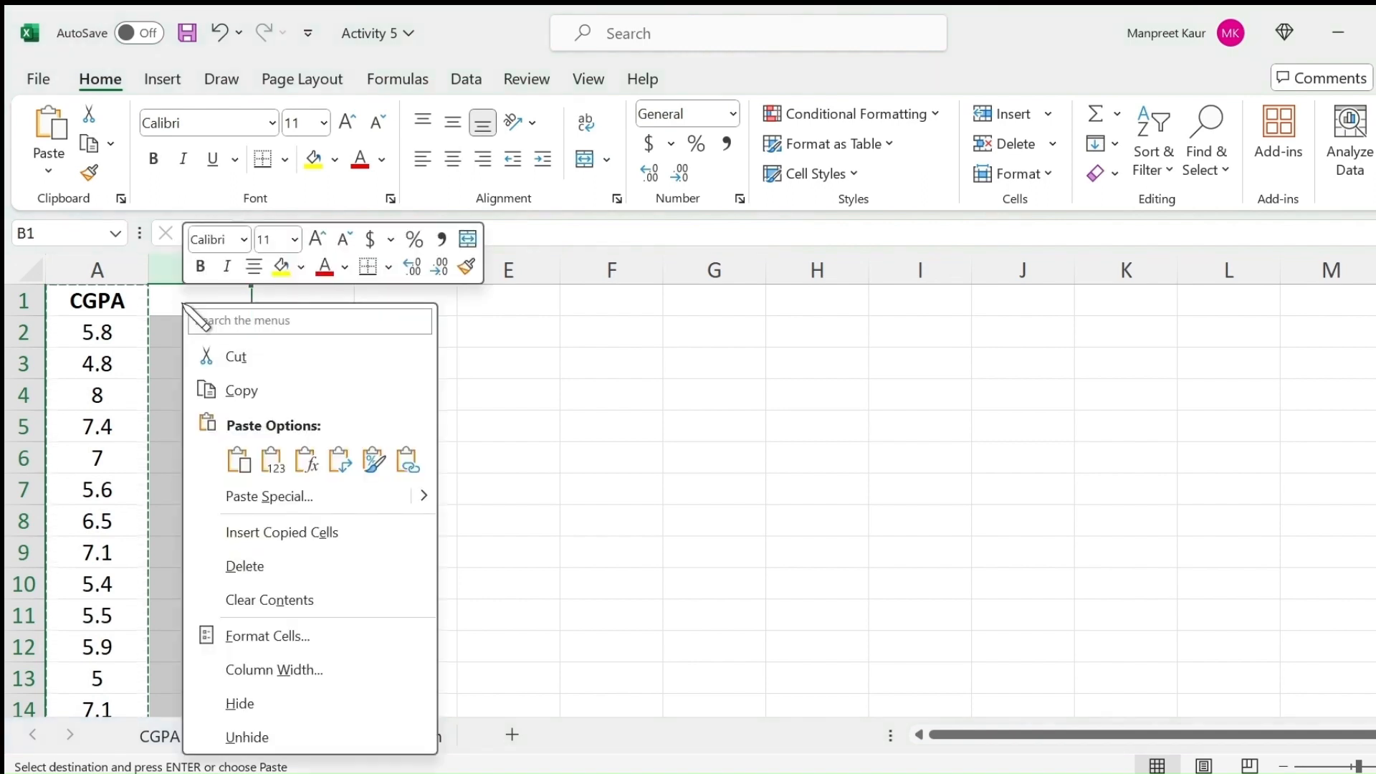
click(245, 463)
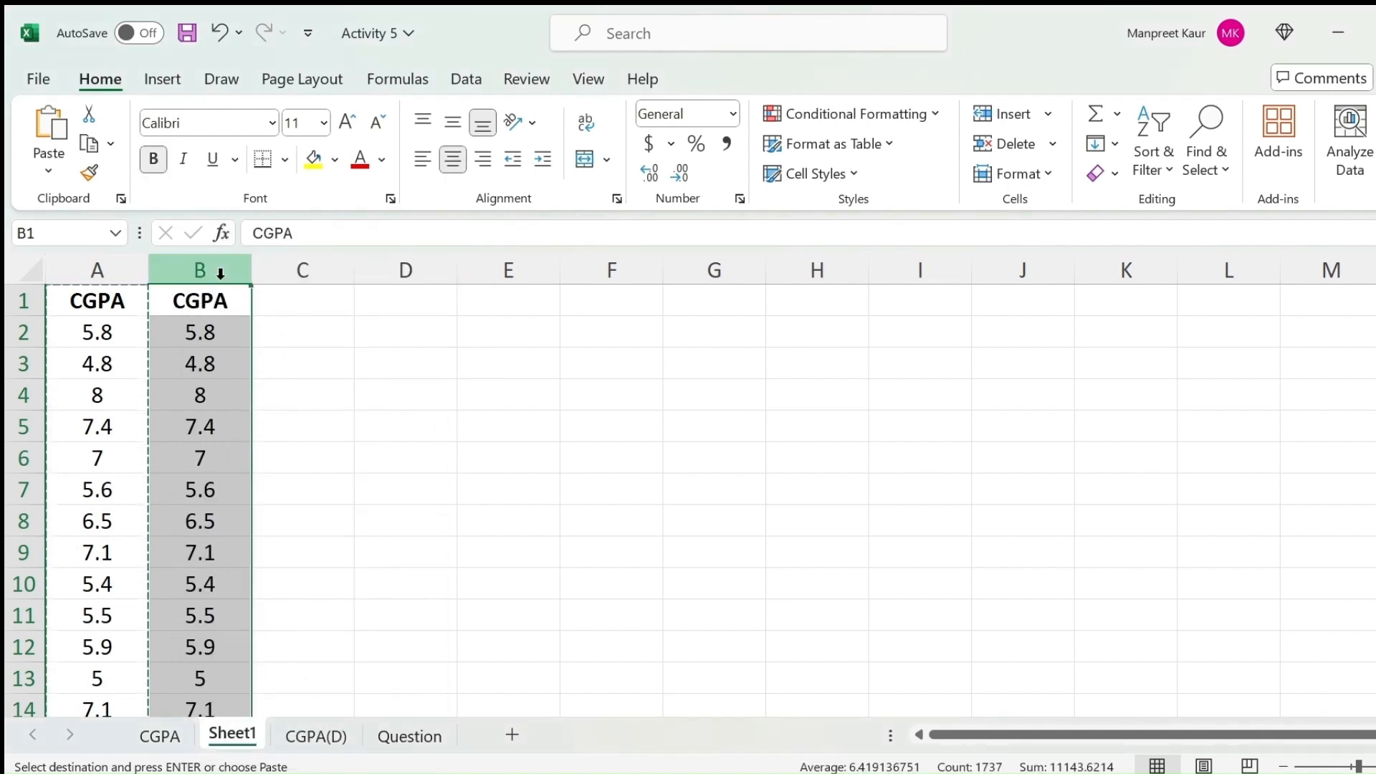
- Remove duplicate values from column B only, continuing with the current selection and keeping CGPA as the header
click(471, 81)
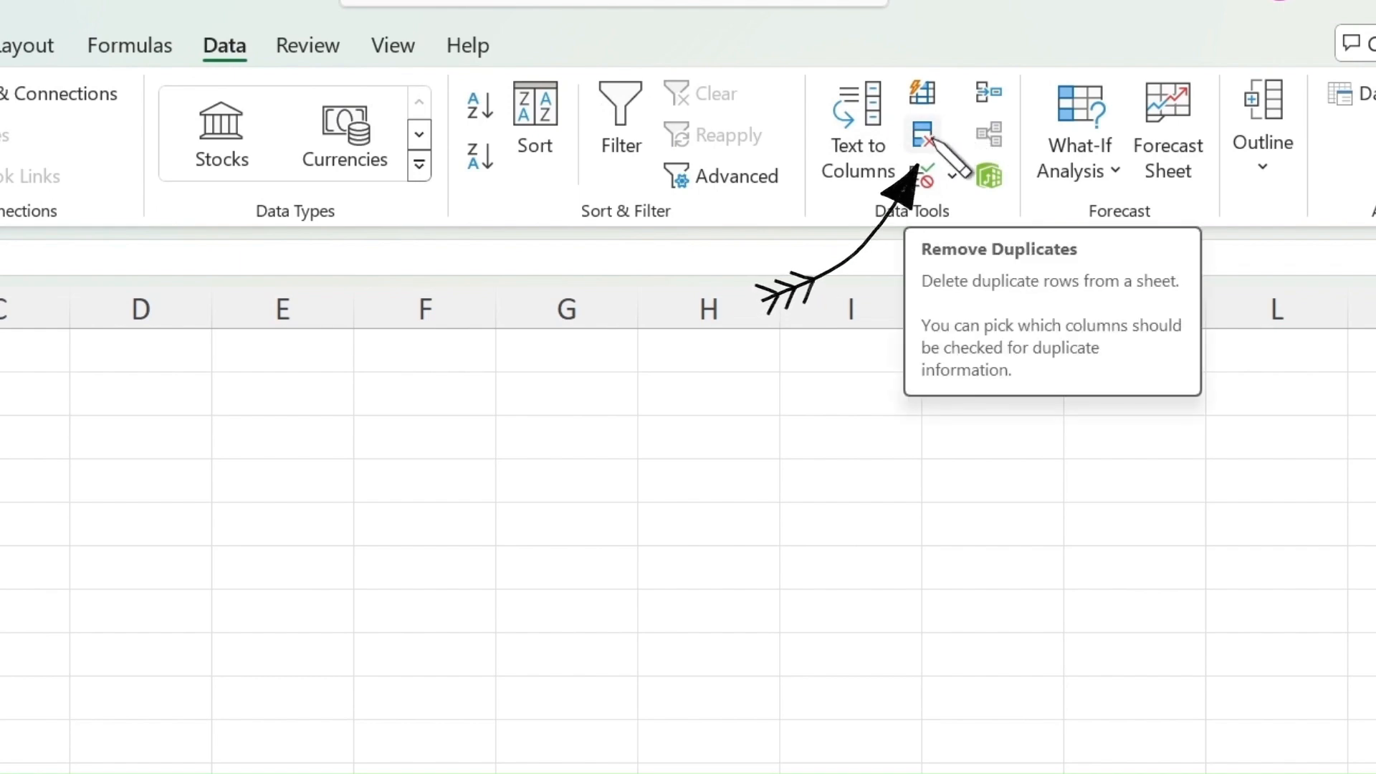
click(924, 135)
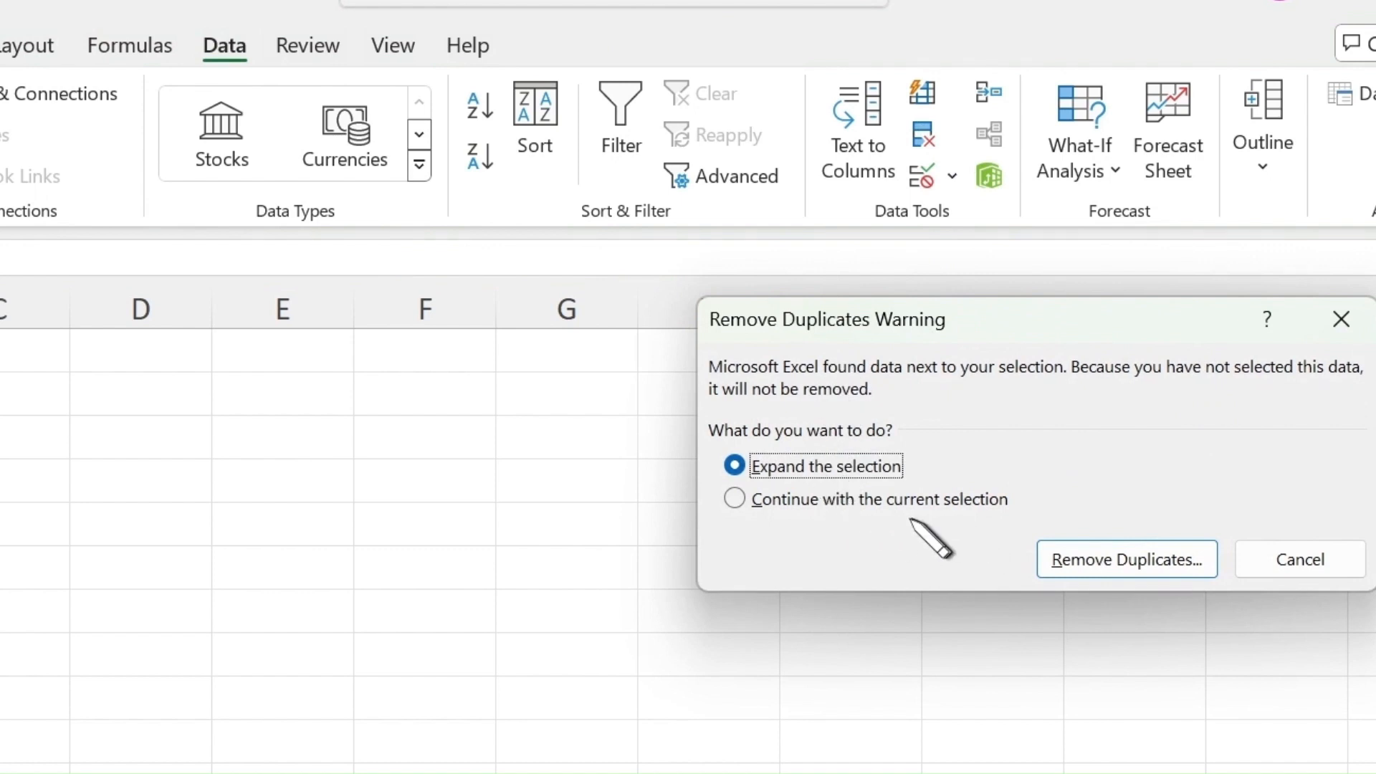
click(781, 506)
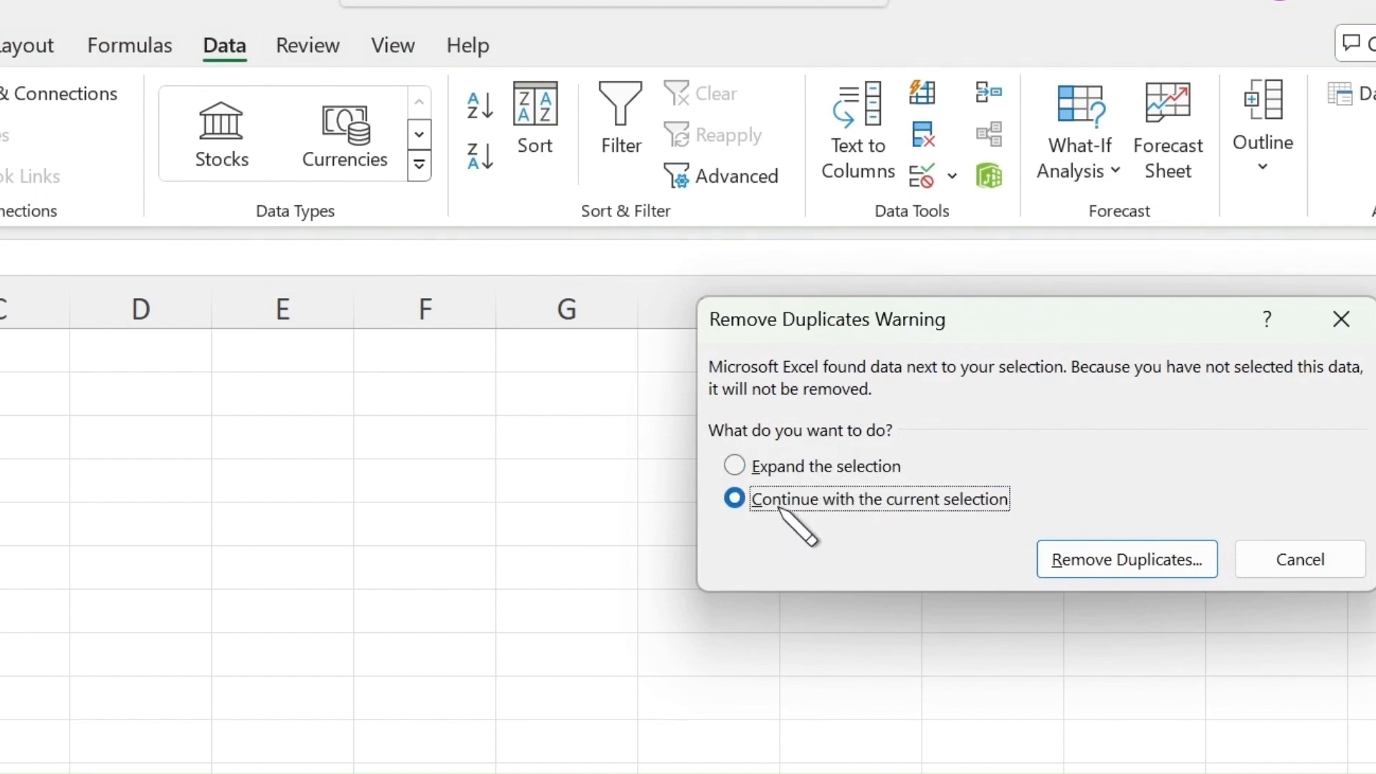
click(1137, 561)
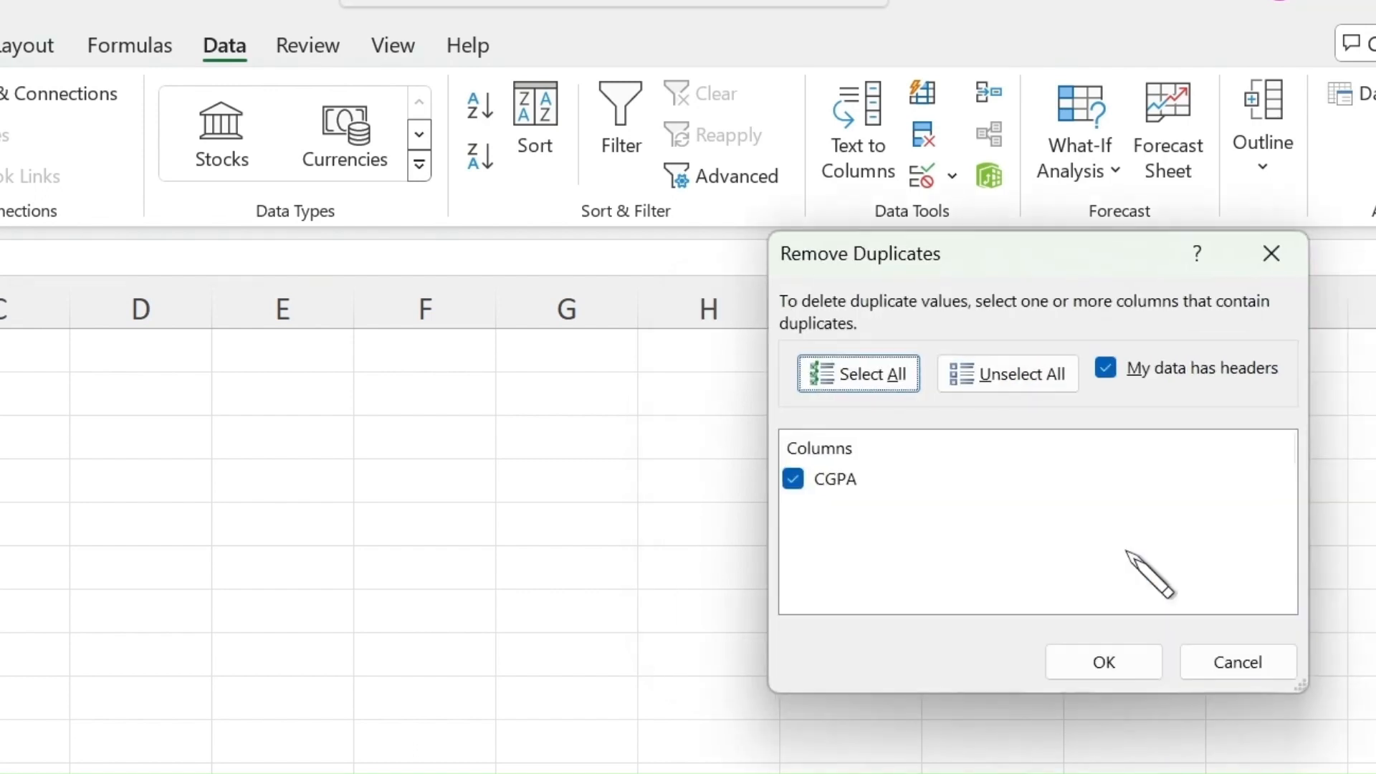
click(1100, 664)
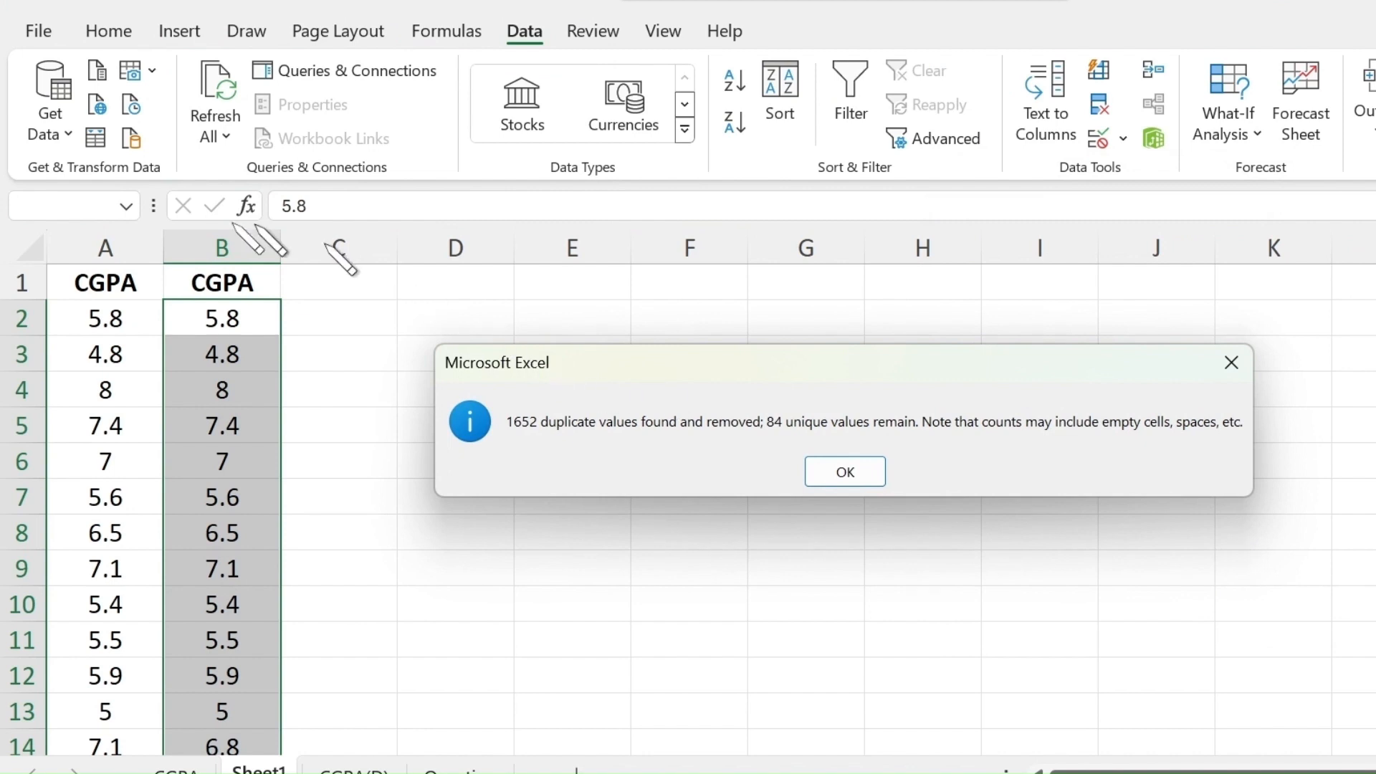
click(834, 474)
- Sort column B from smallest to largest, continuing with the current selection only
click(248, 248)
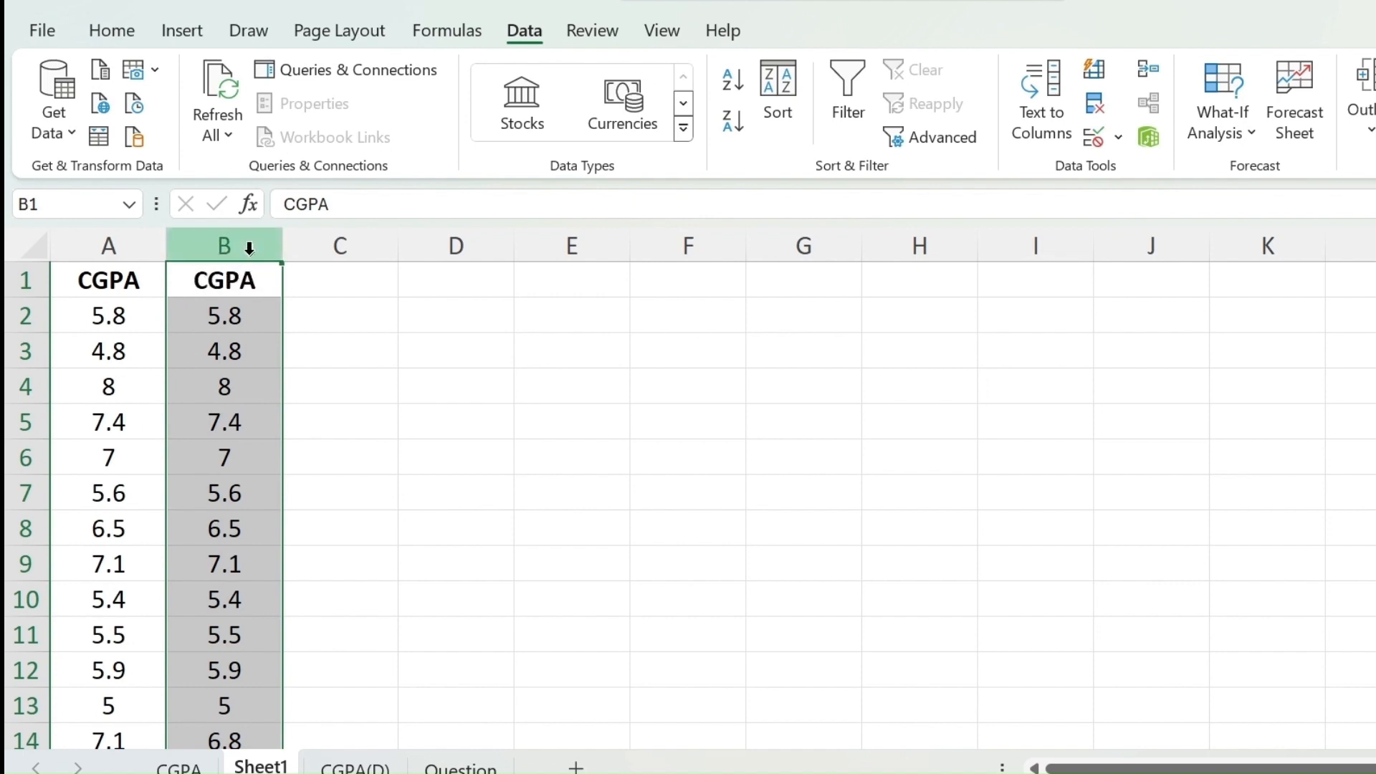
click(126, 36)
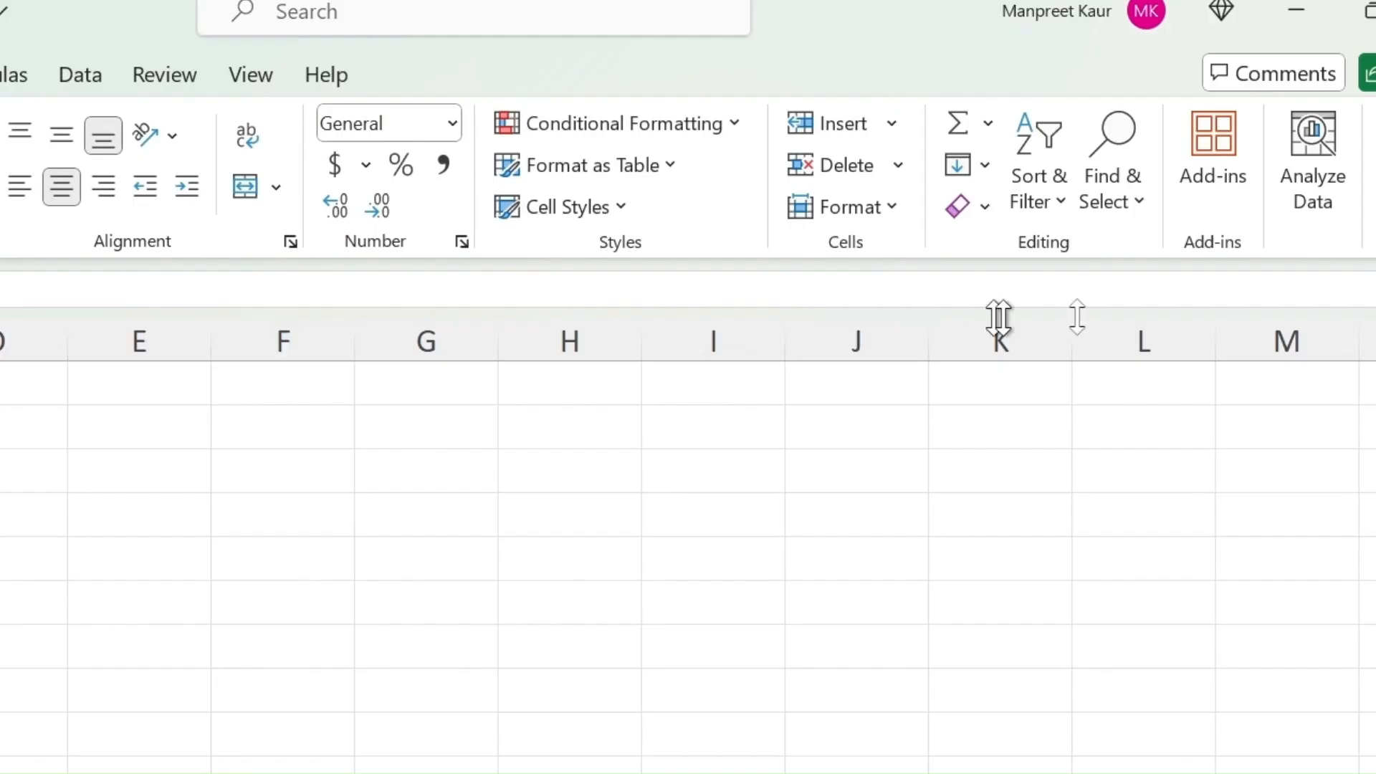
click(1055, 208)
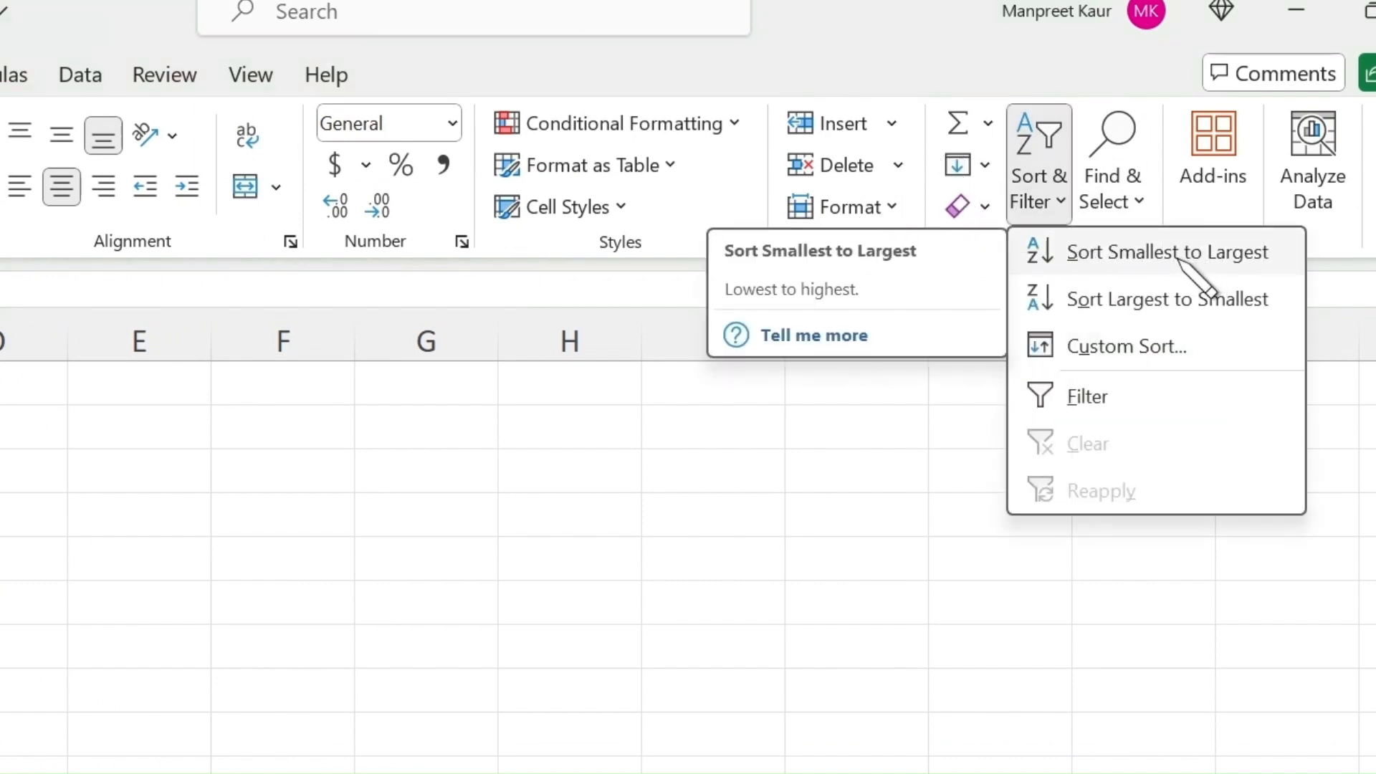
click(1178, 254)
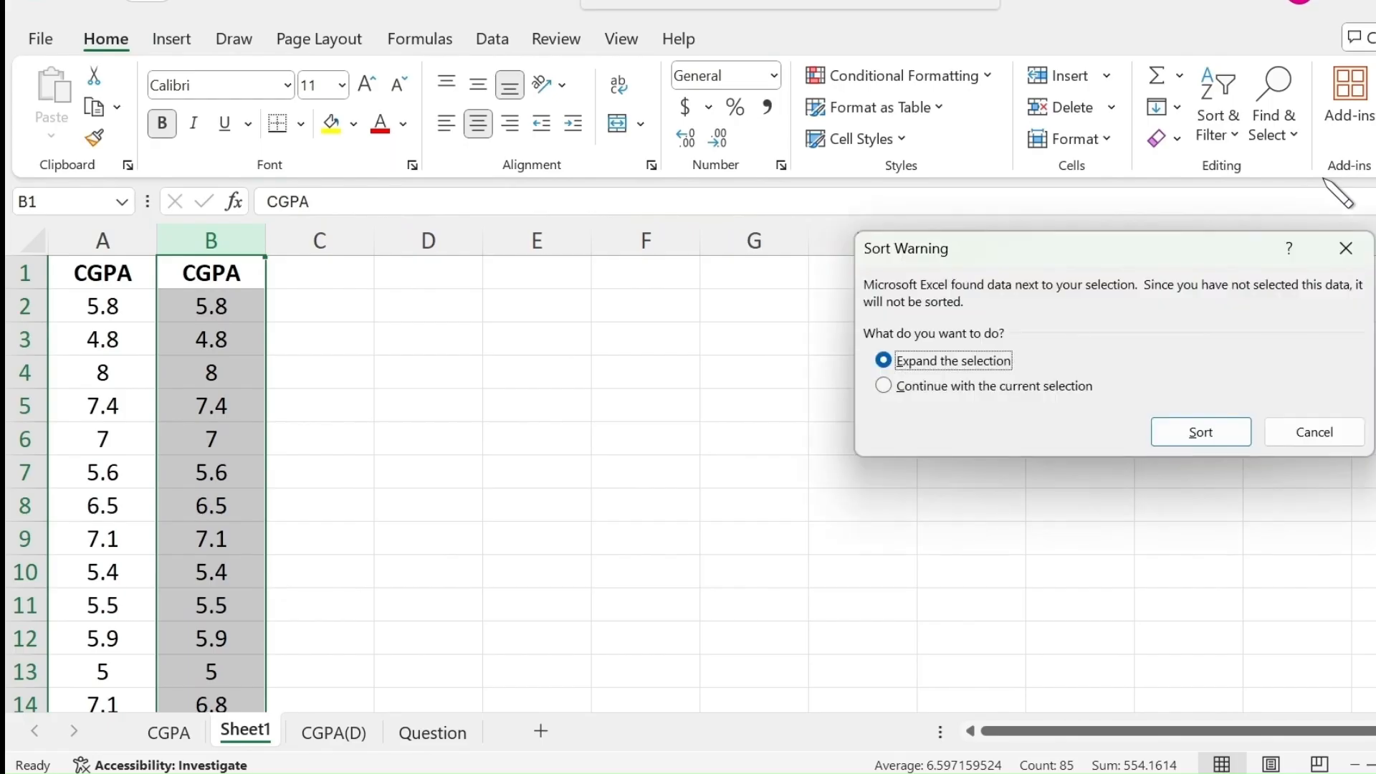
click(1058, 385)
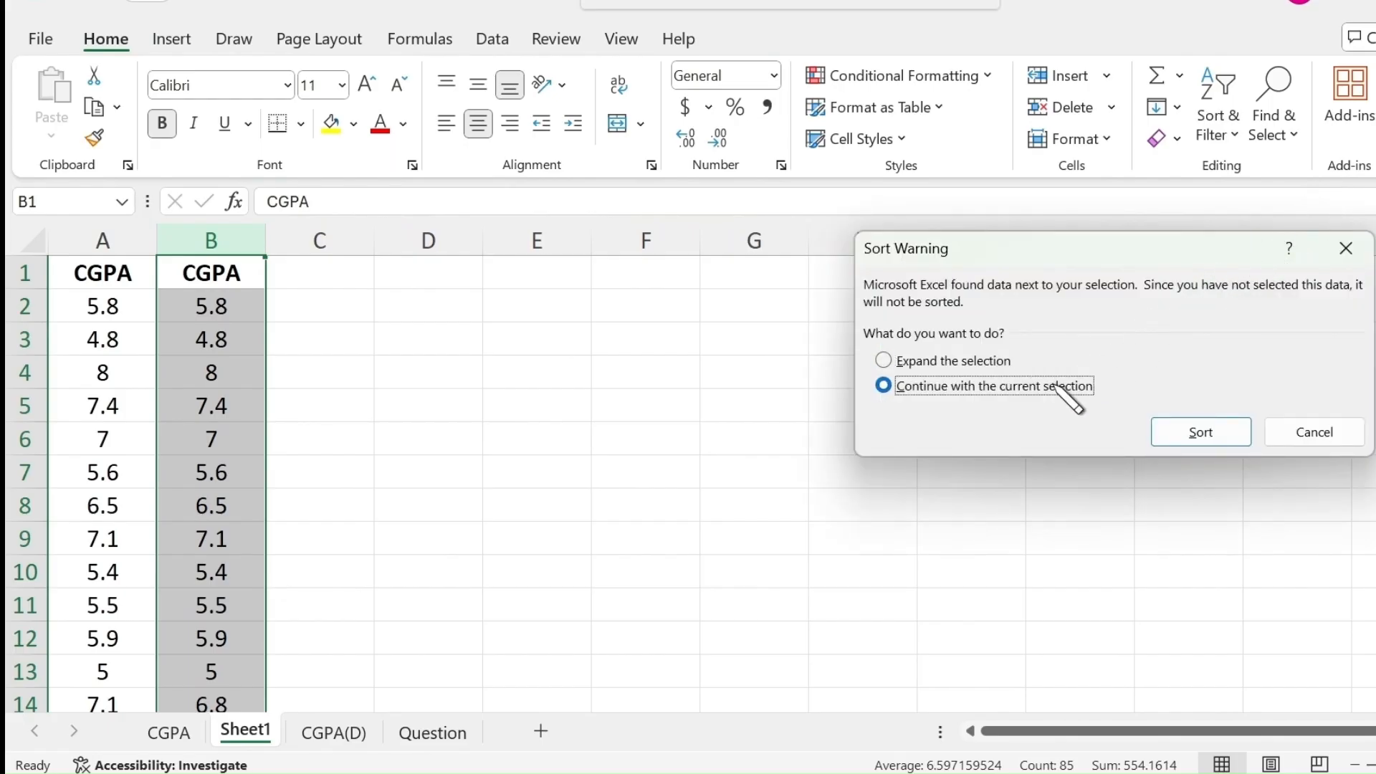
click(1211, 435)
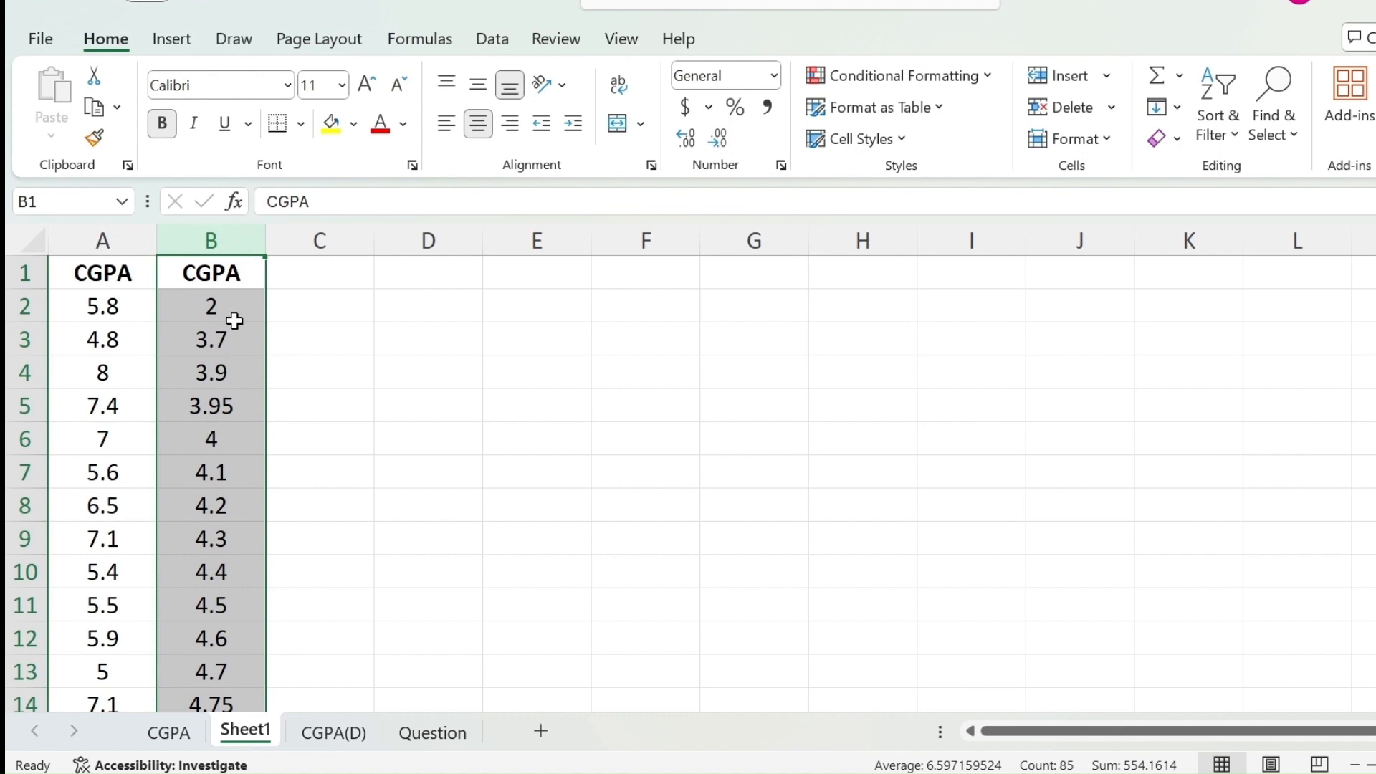
- Review the sorted values down column B and change the header in B1 to X
scroll(235, 321, down, 15)
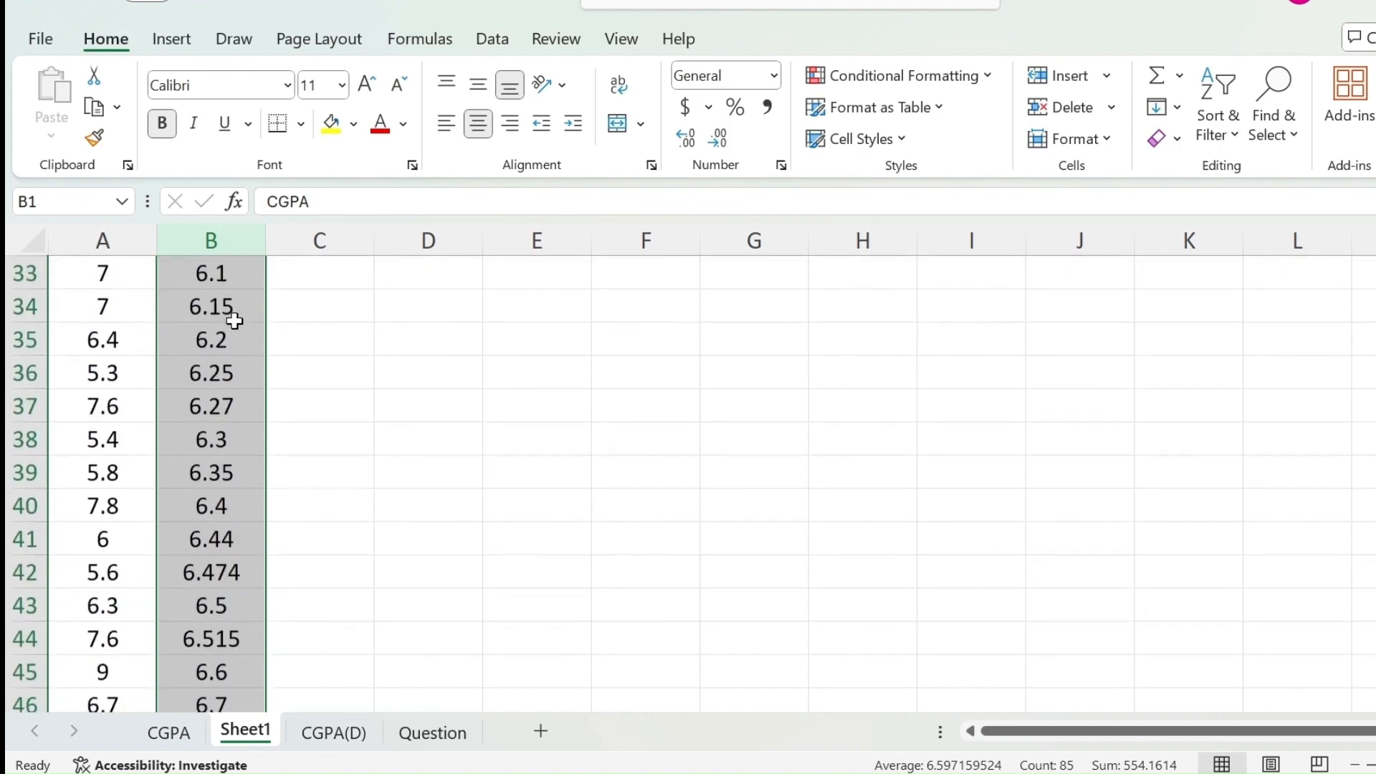
scroll(234, 321, down, 11)
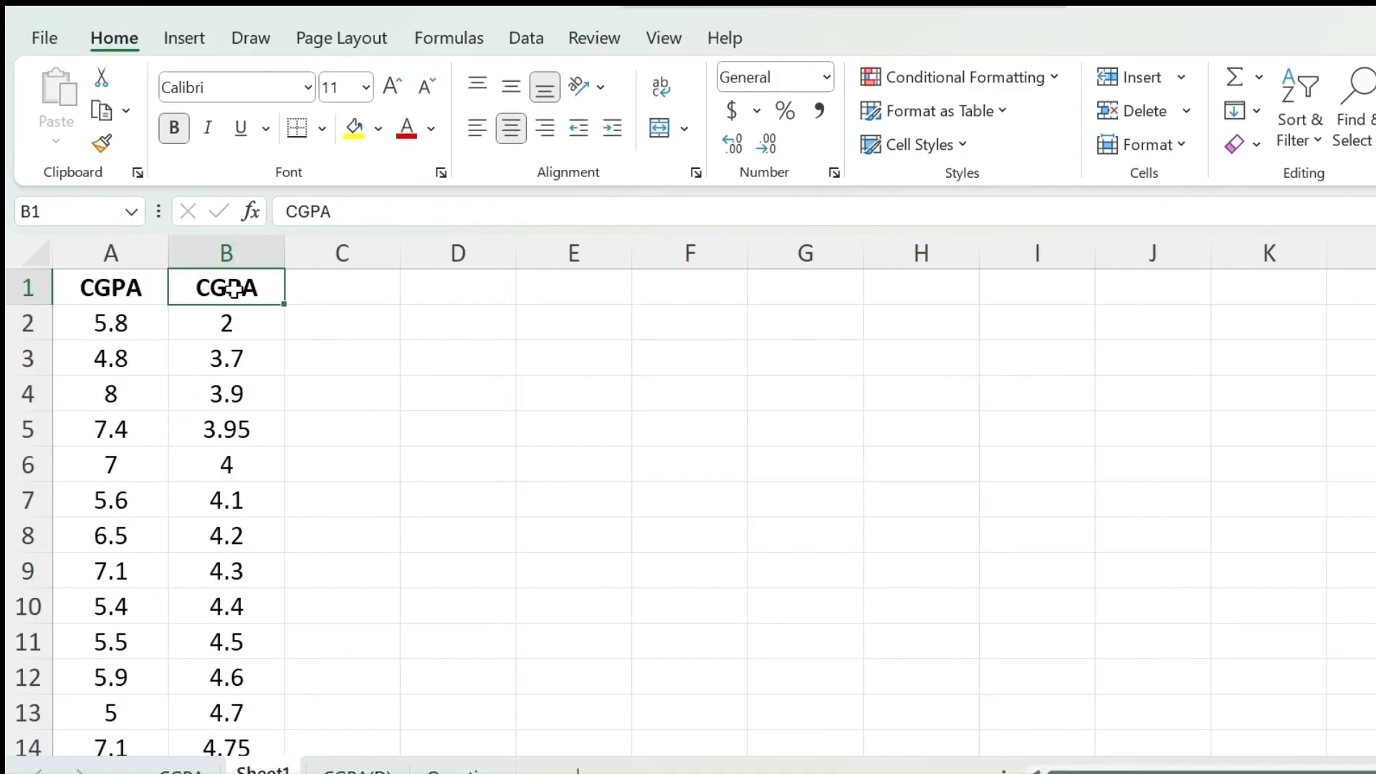
text(X)
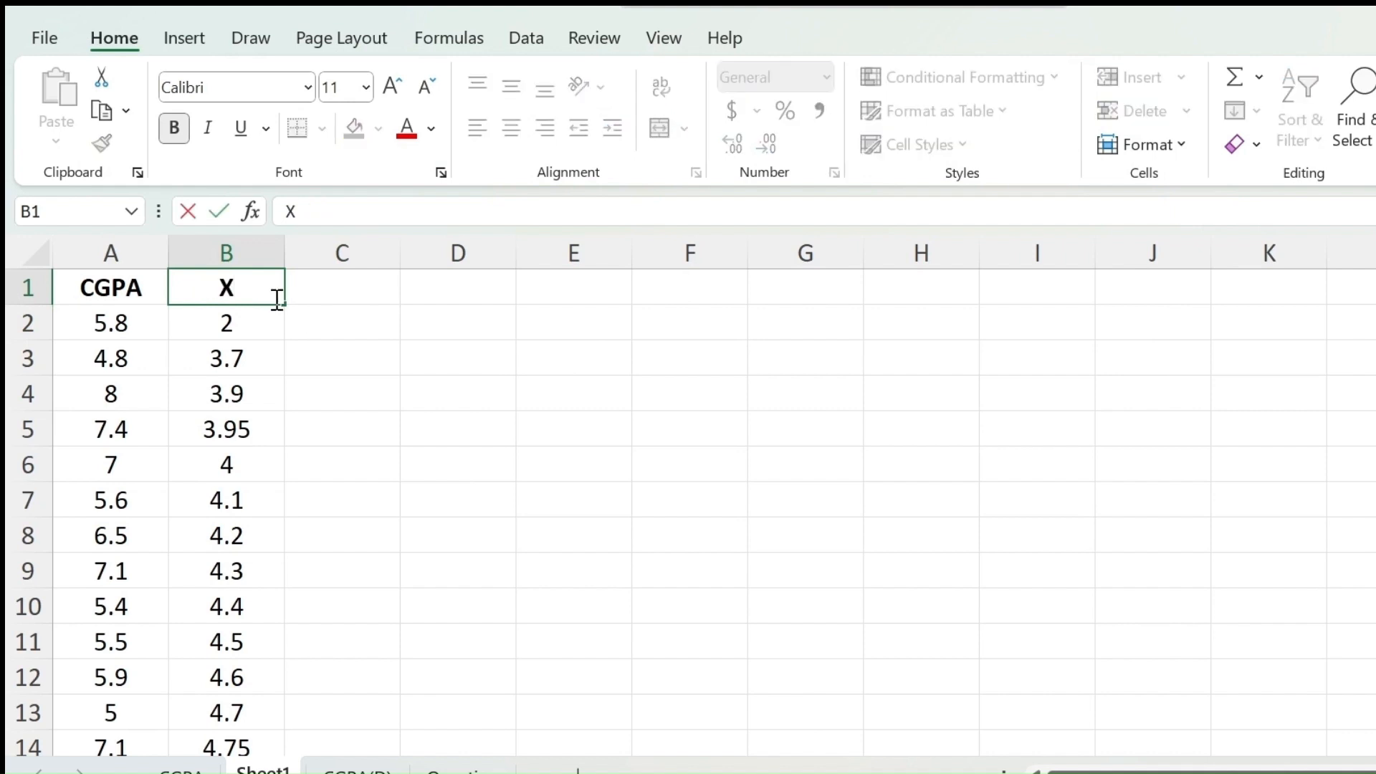
- Enter the bin values 2, 2.5, 3 and 3.5 in cells C2 to C5
click(354, 323)
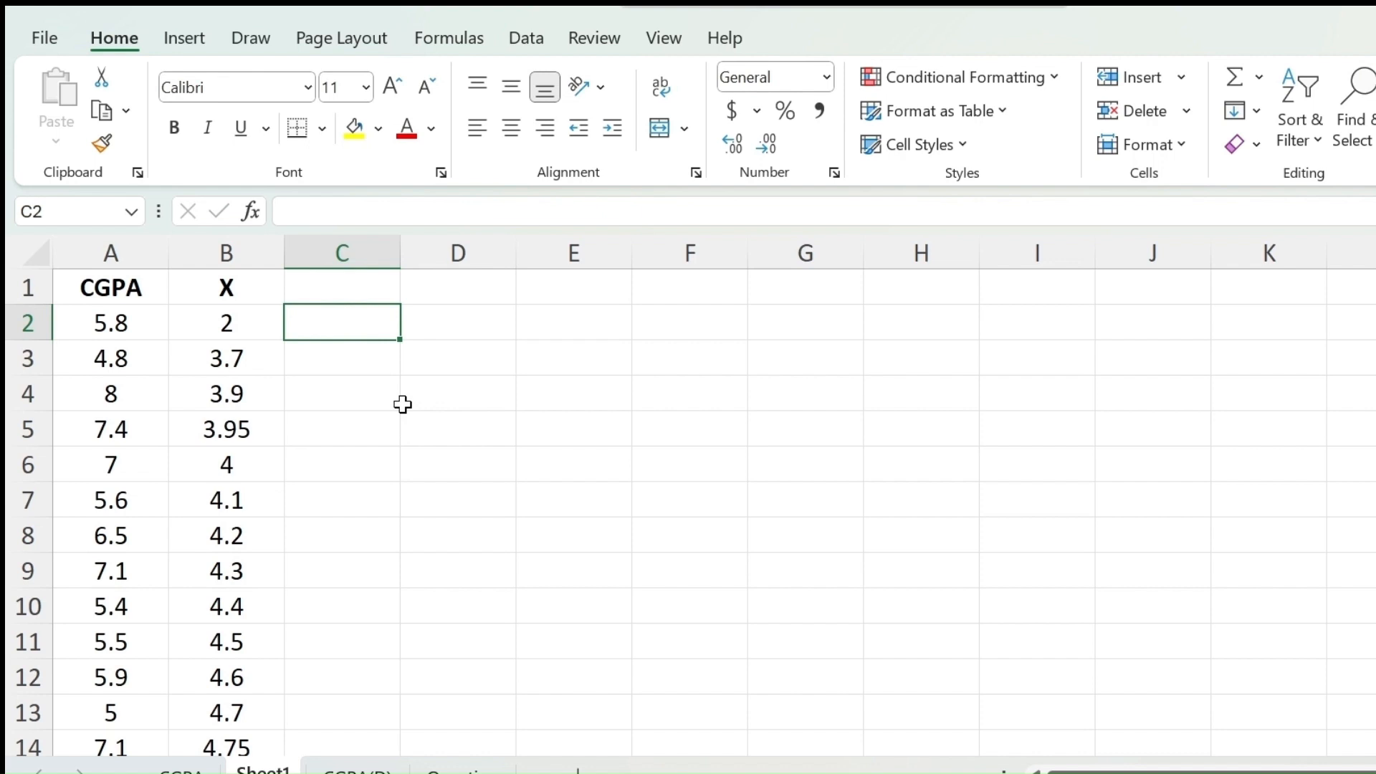
text(2)
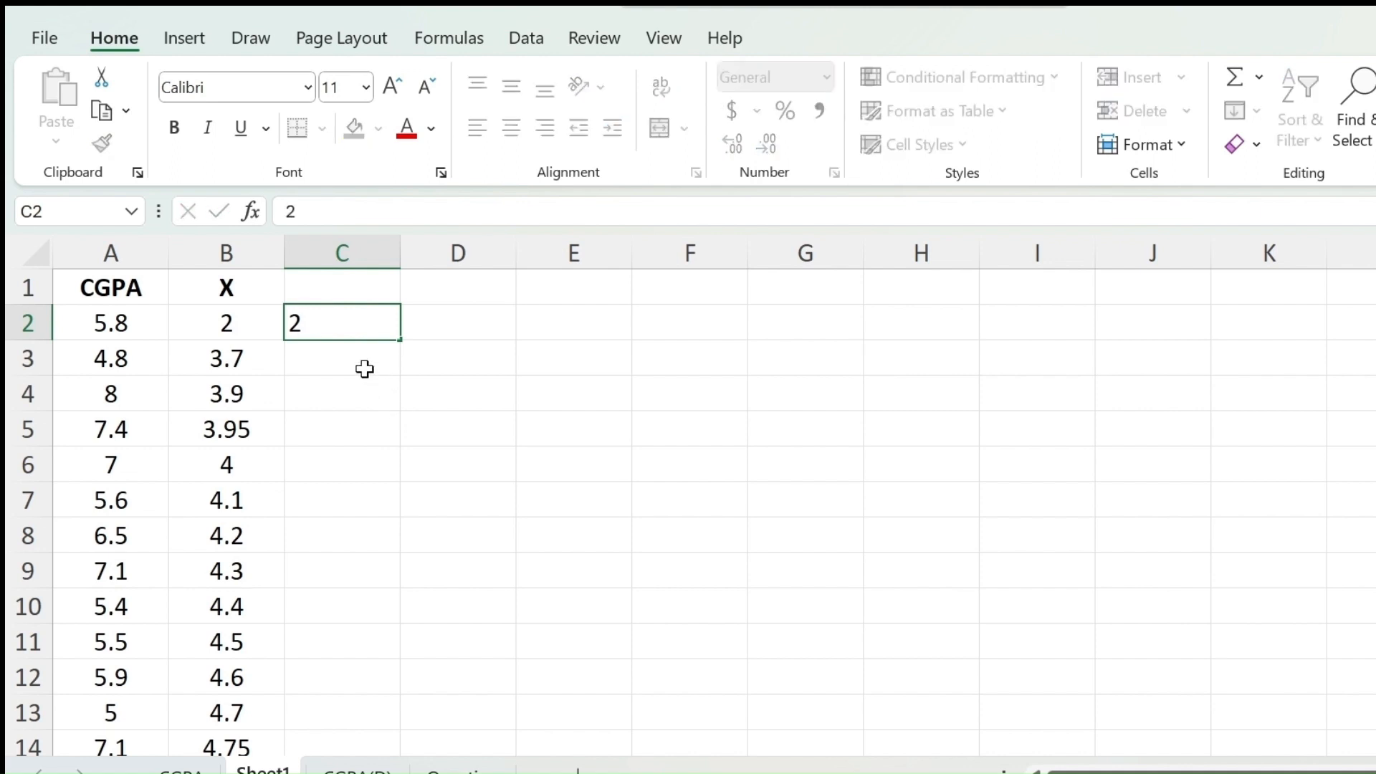
key(Return)
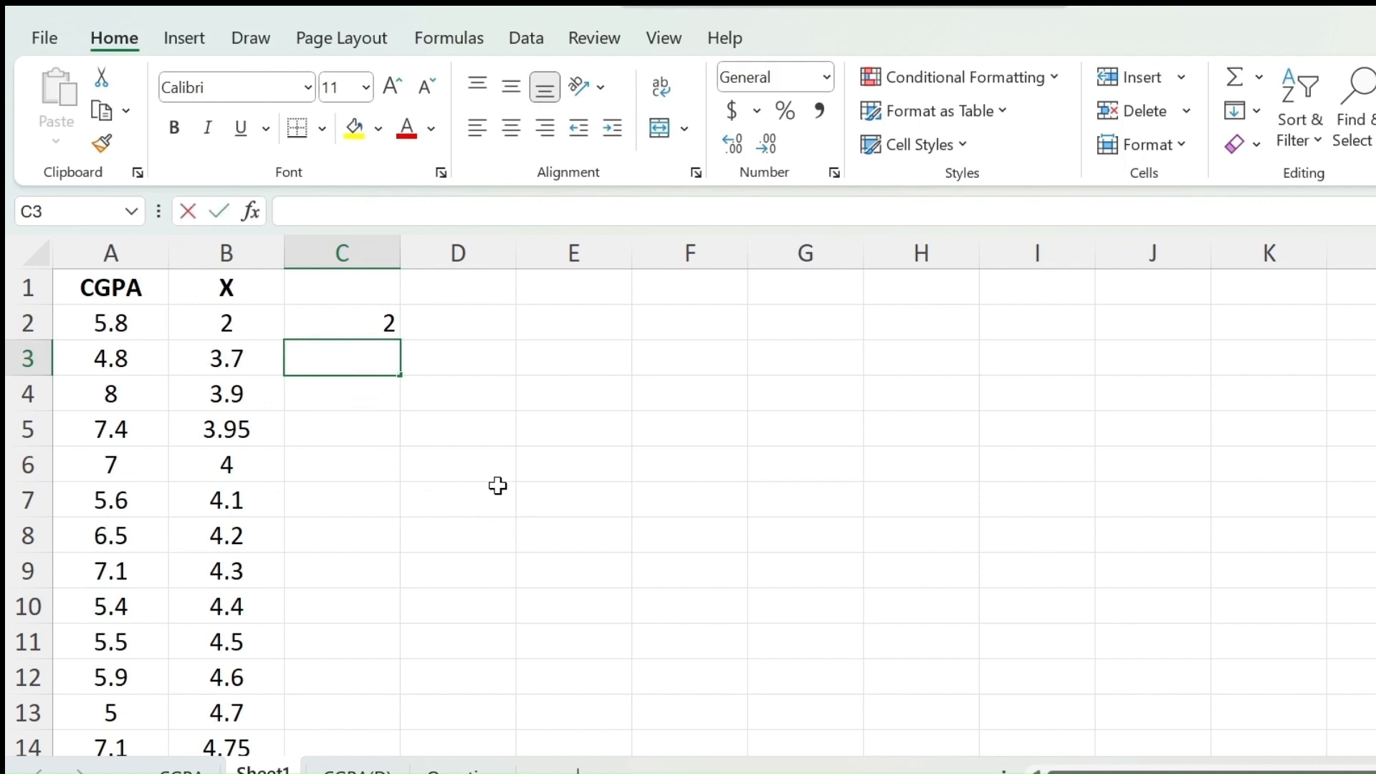
text(2.5)
key(Return)
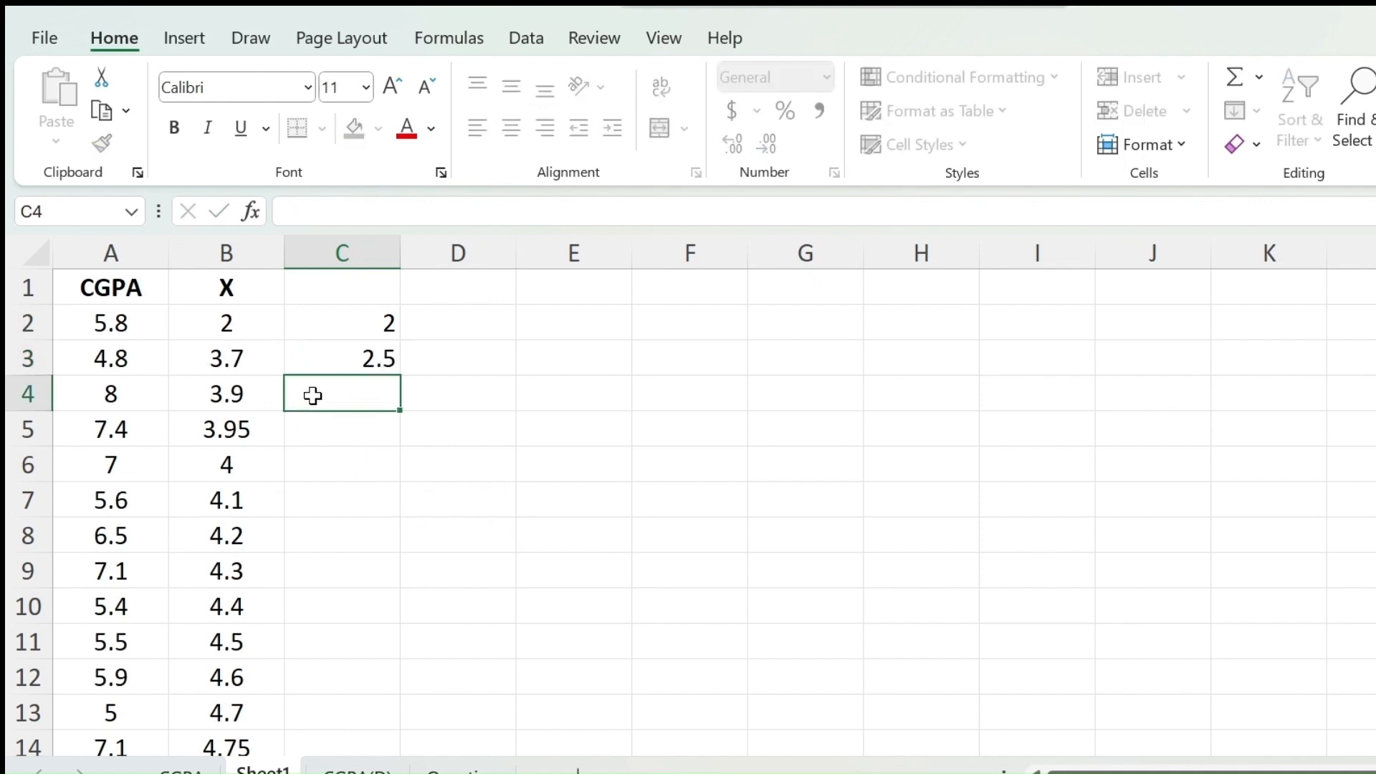
text(3)
key(Return)
text(3)
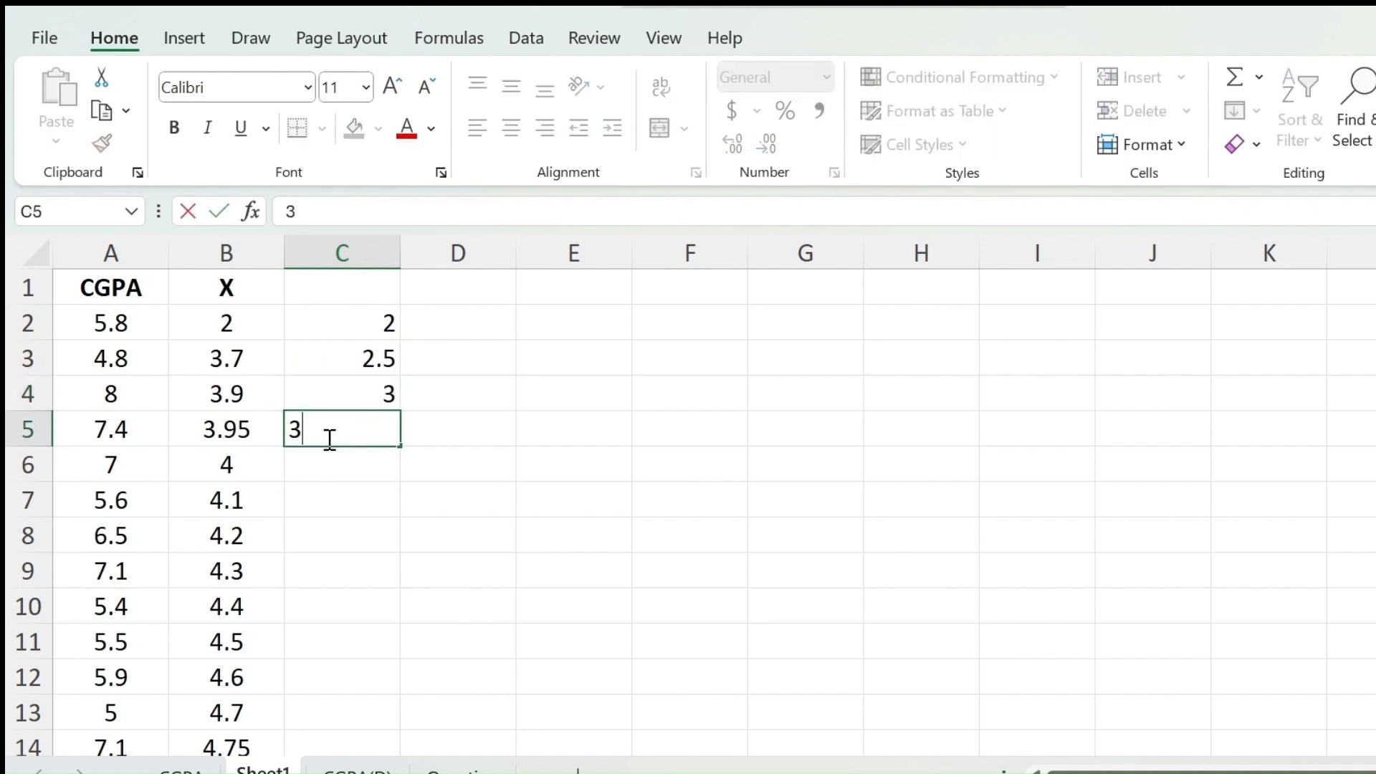
text(.5)
key(Return)
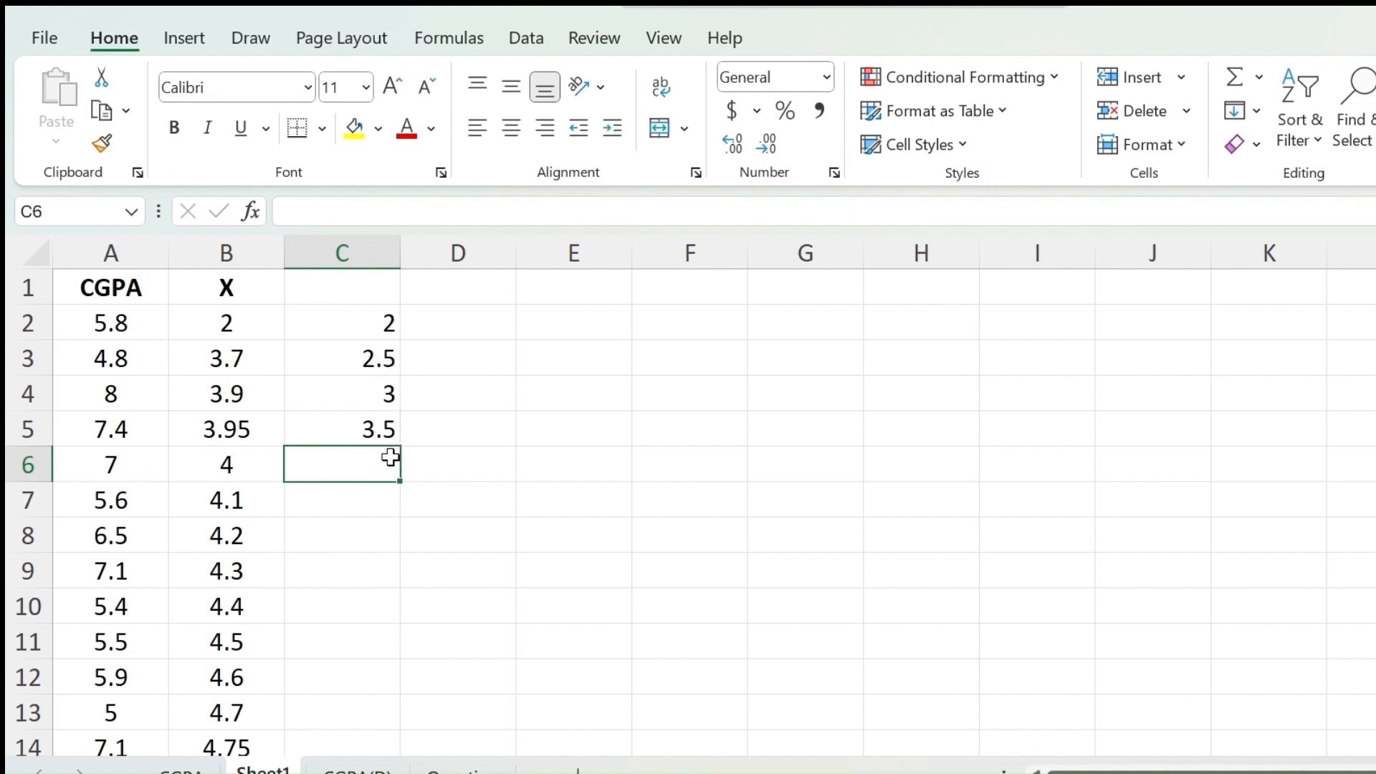
- Extend the series in C2:C5 down column C in steps of 0.5 until it reaches 10
click(375, 320)
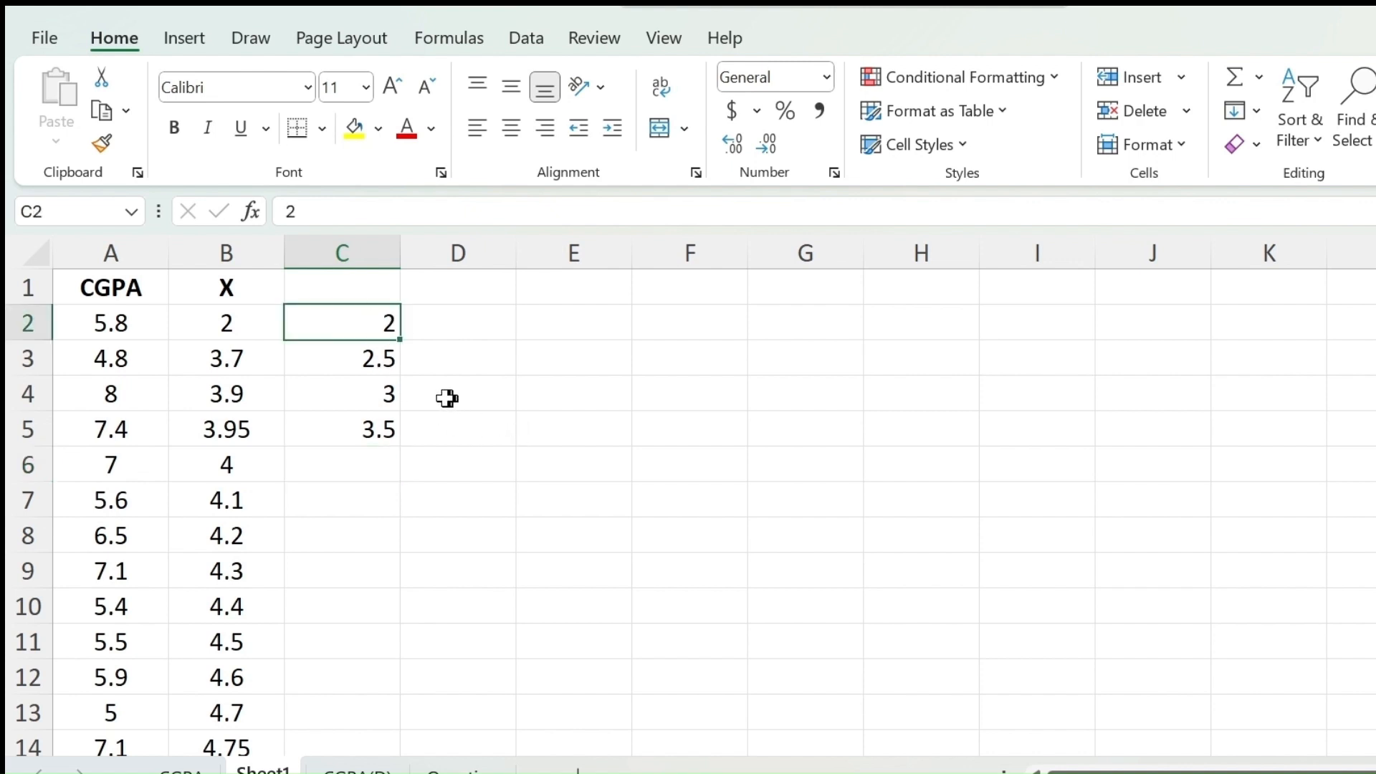
shift+click(369, 361)
drag(381, 397, 405, 450)
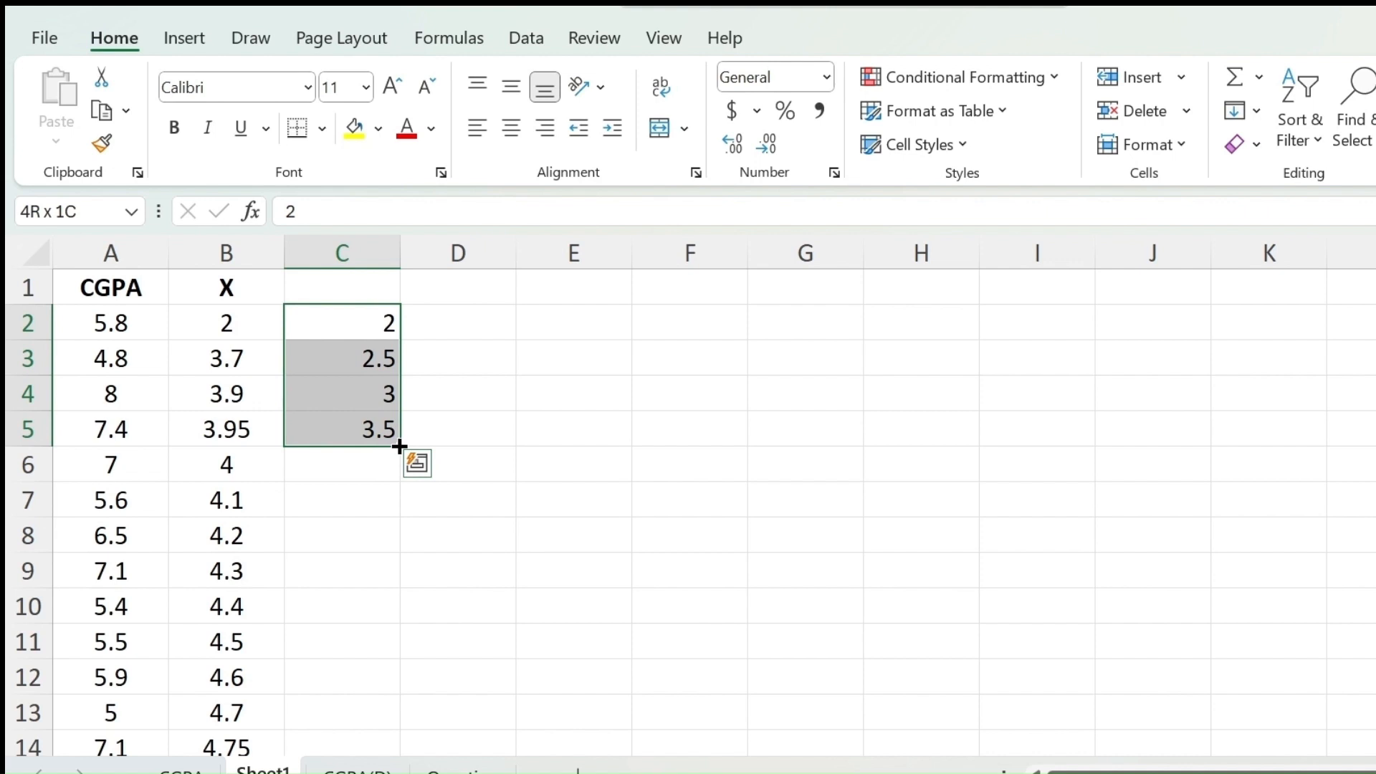
drag(399, 446, 399, 756)
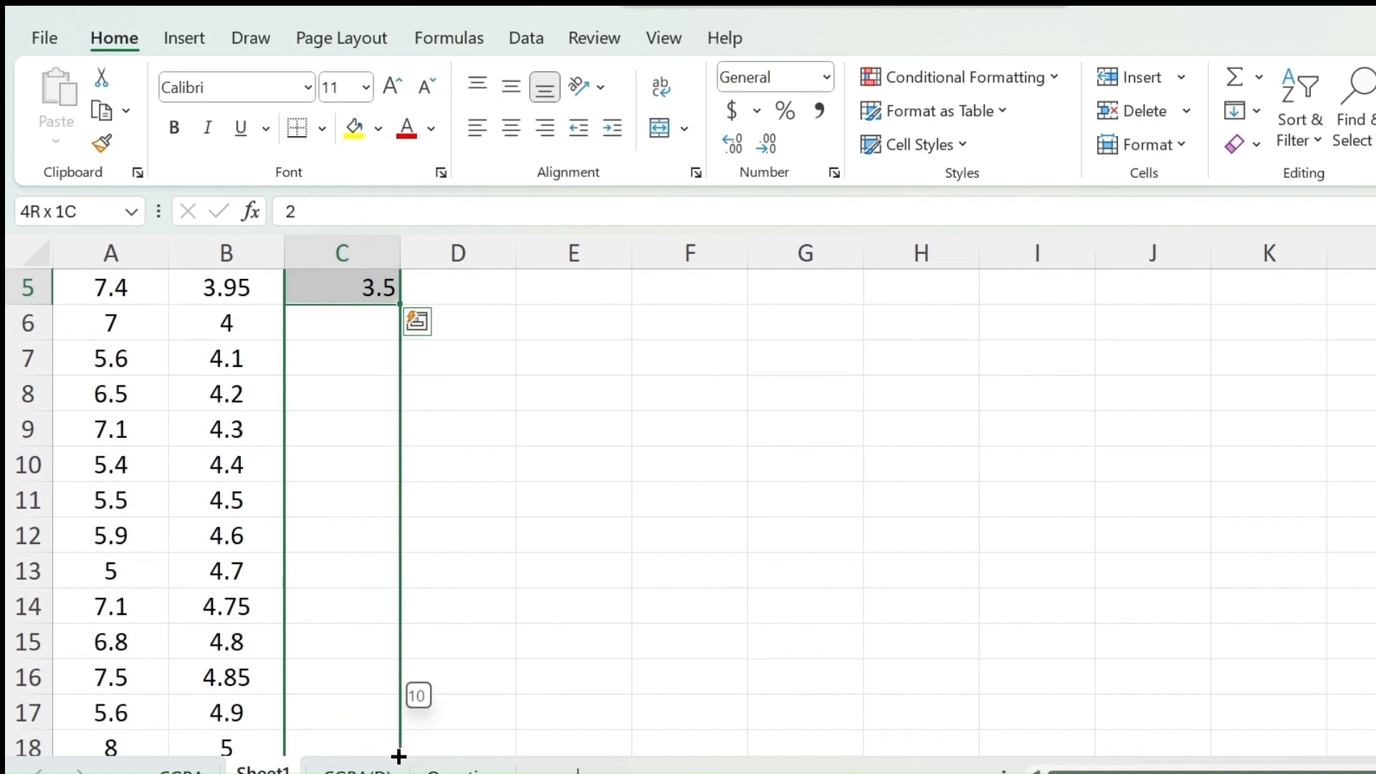
drag(399, 756, 398, 756)
scroll(381, 350, up, 2)
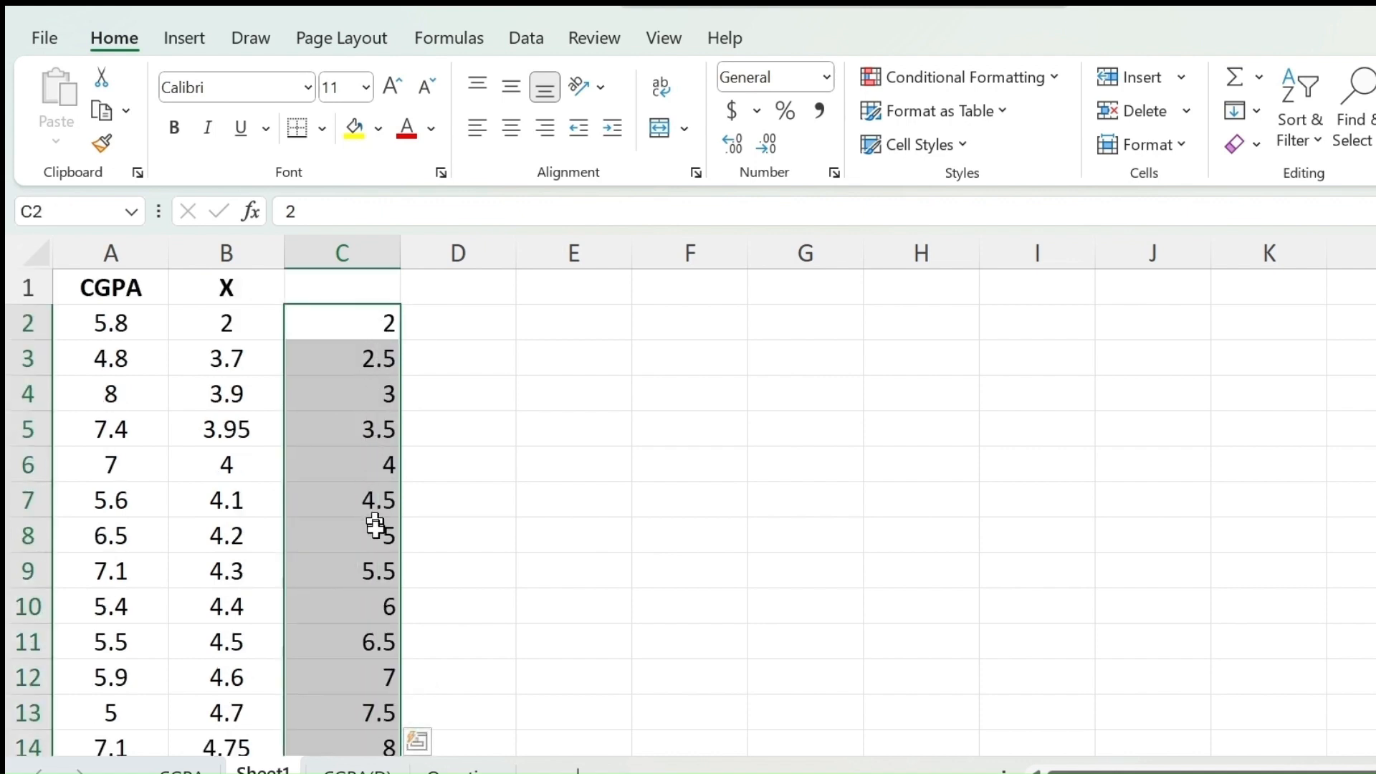
- Open the Histogram tool from the Data Analysis tools
click(430, 324)
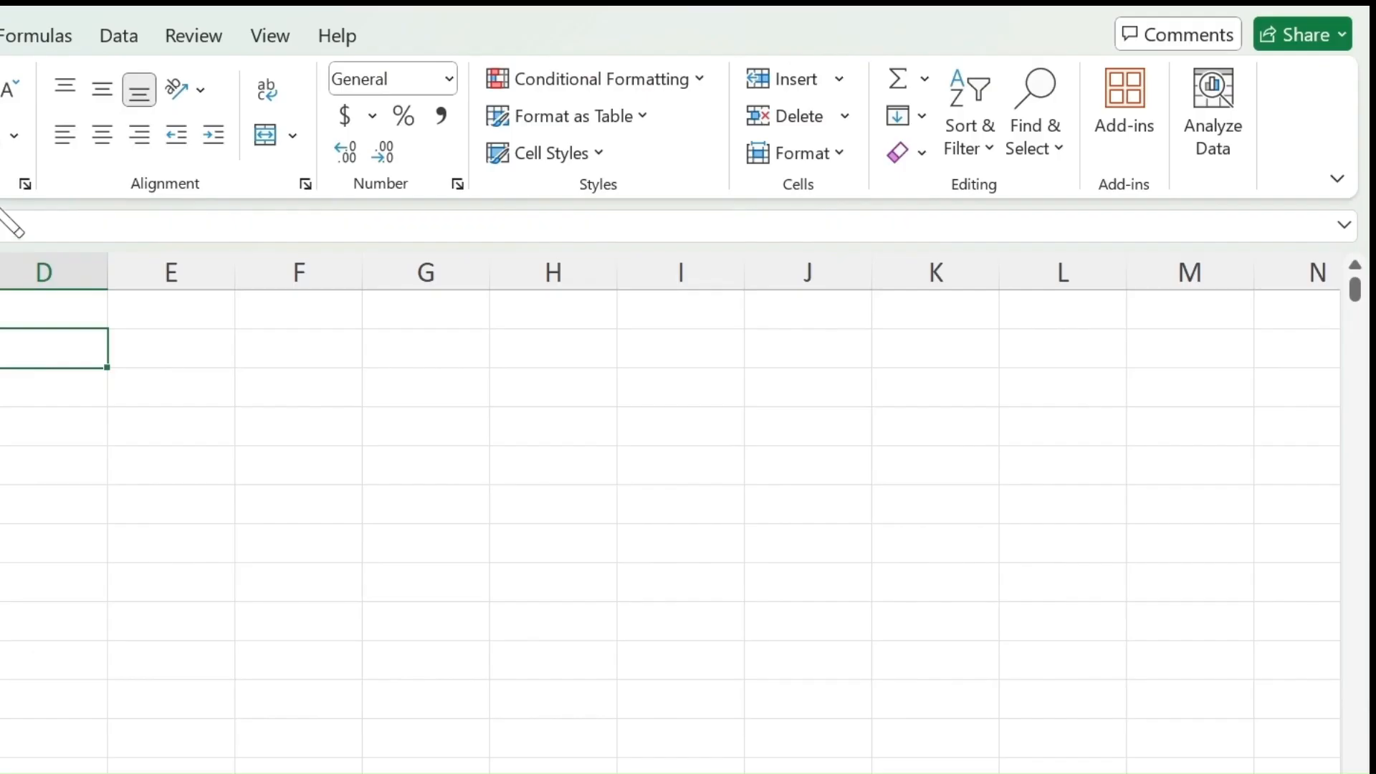
click(120, 36)
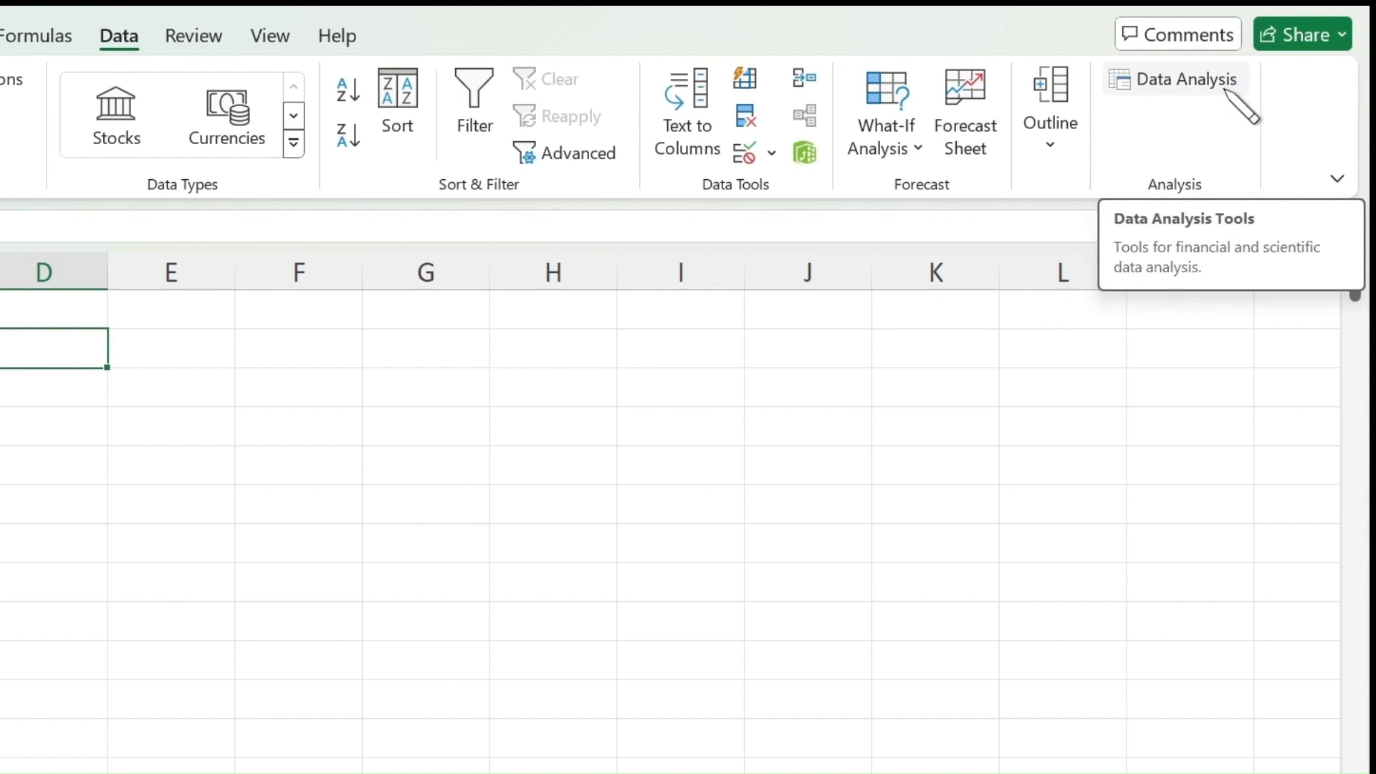
click(1225, 91)
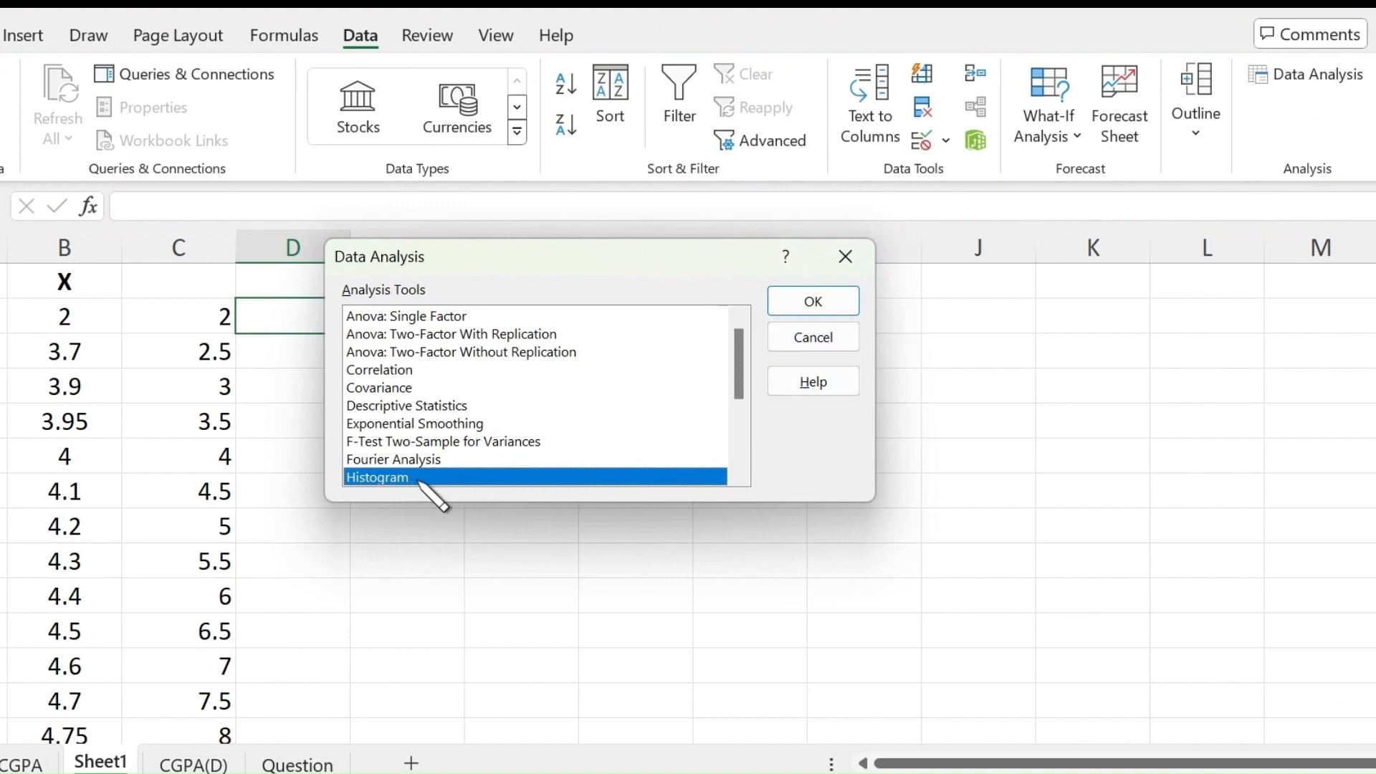
click(817, 307)
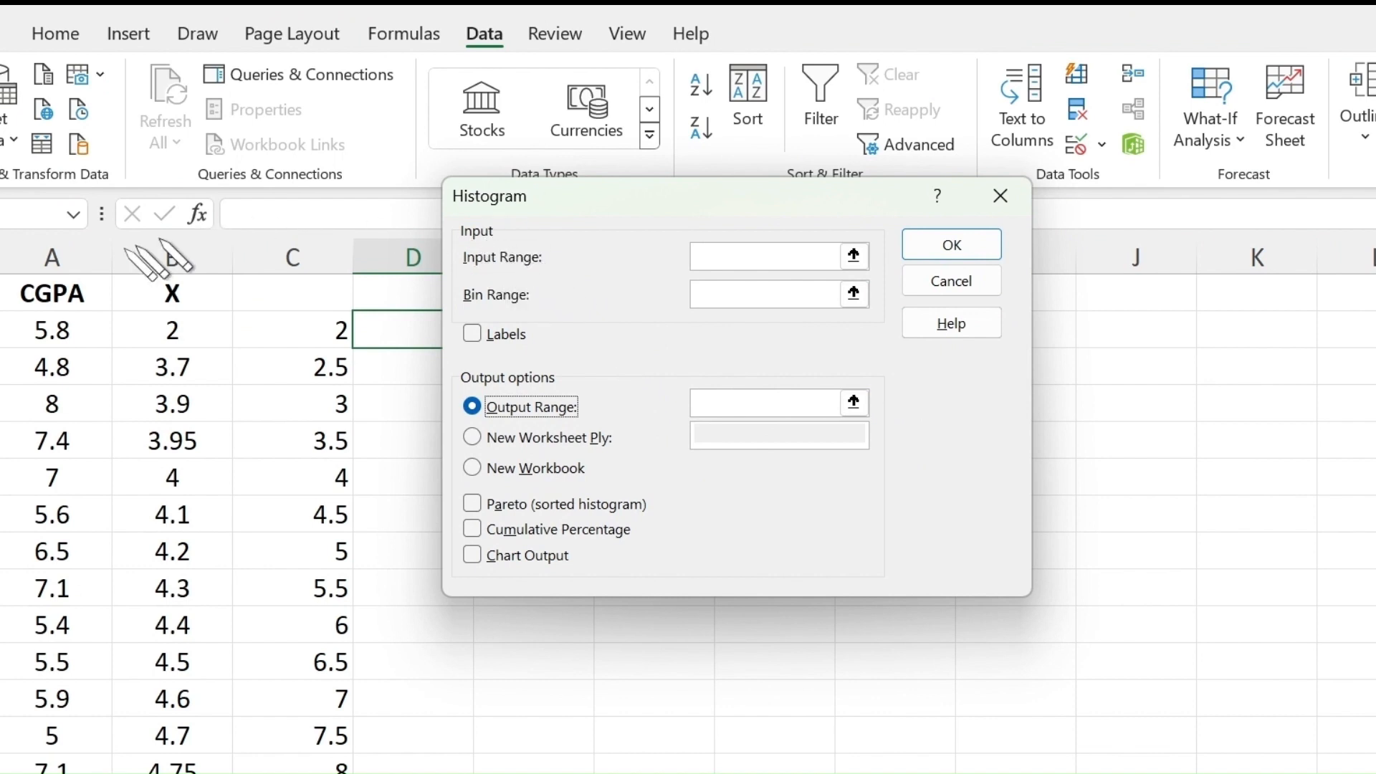
- Set the histogram's input range to $A$2:$A$1737 and its bin range to $C$2:$C$18
click(764, 257)
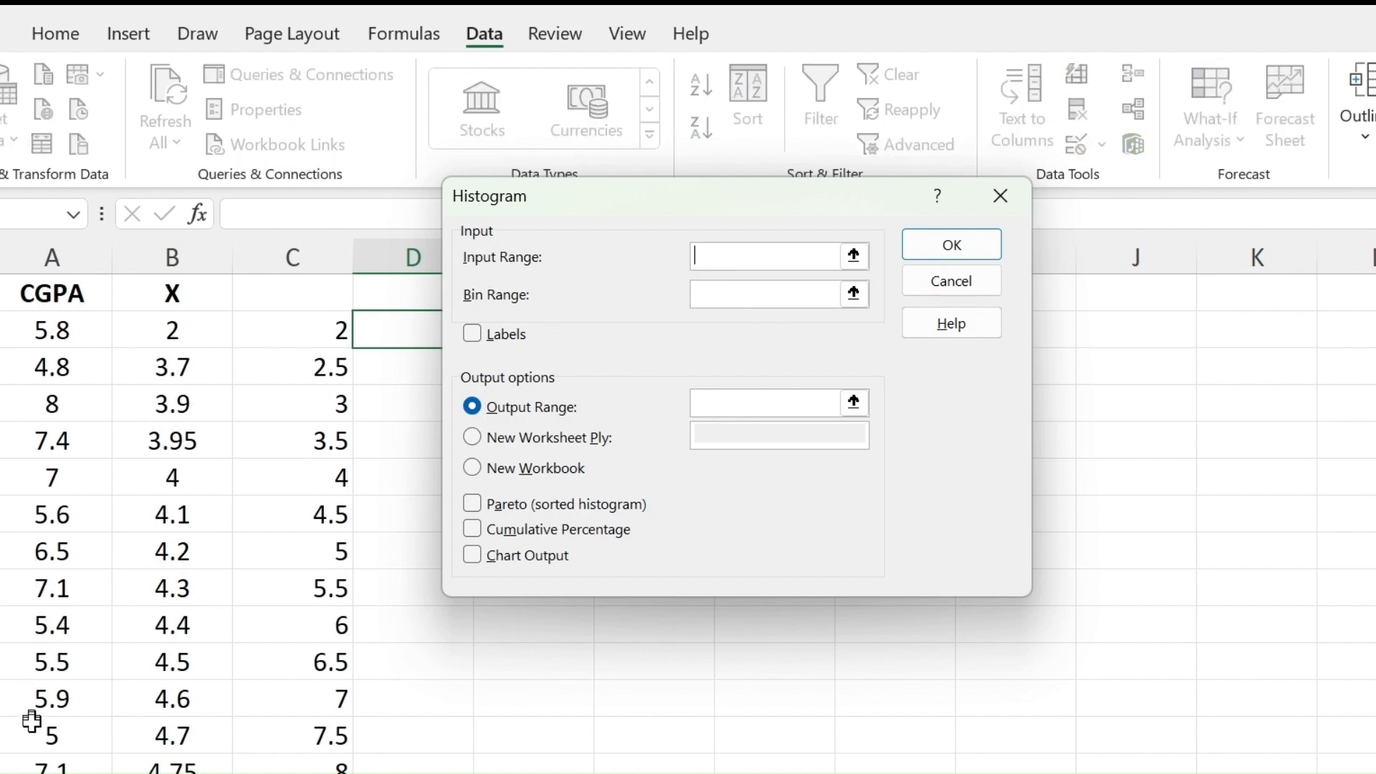
click(46, 337)
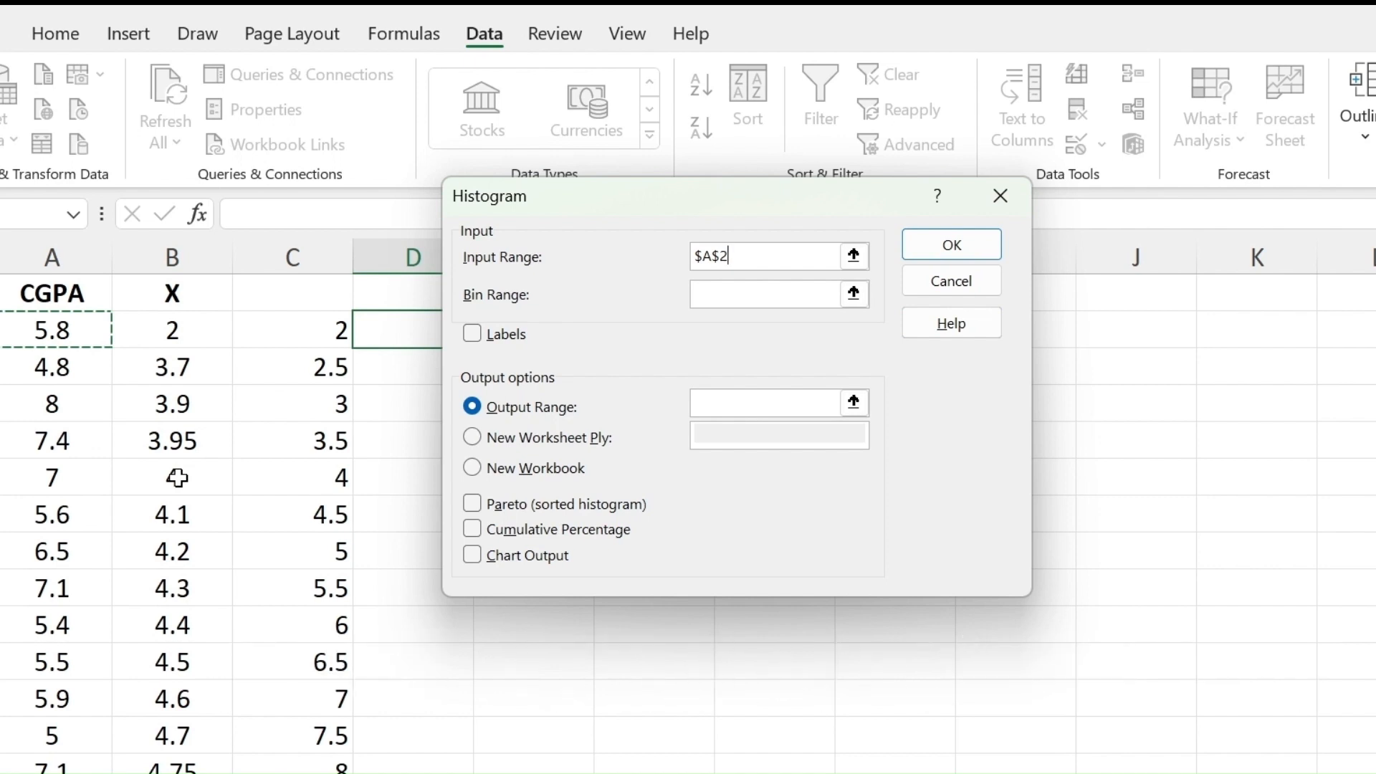
key(ctrl+shift+Down)
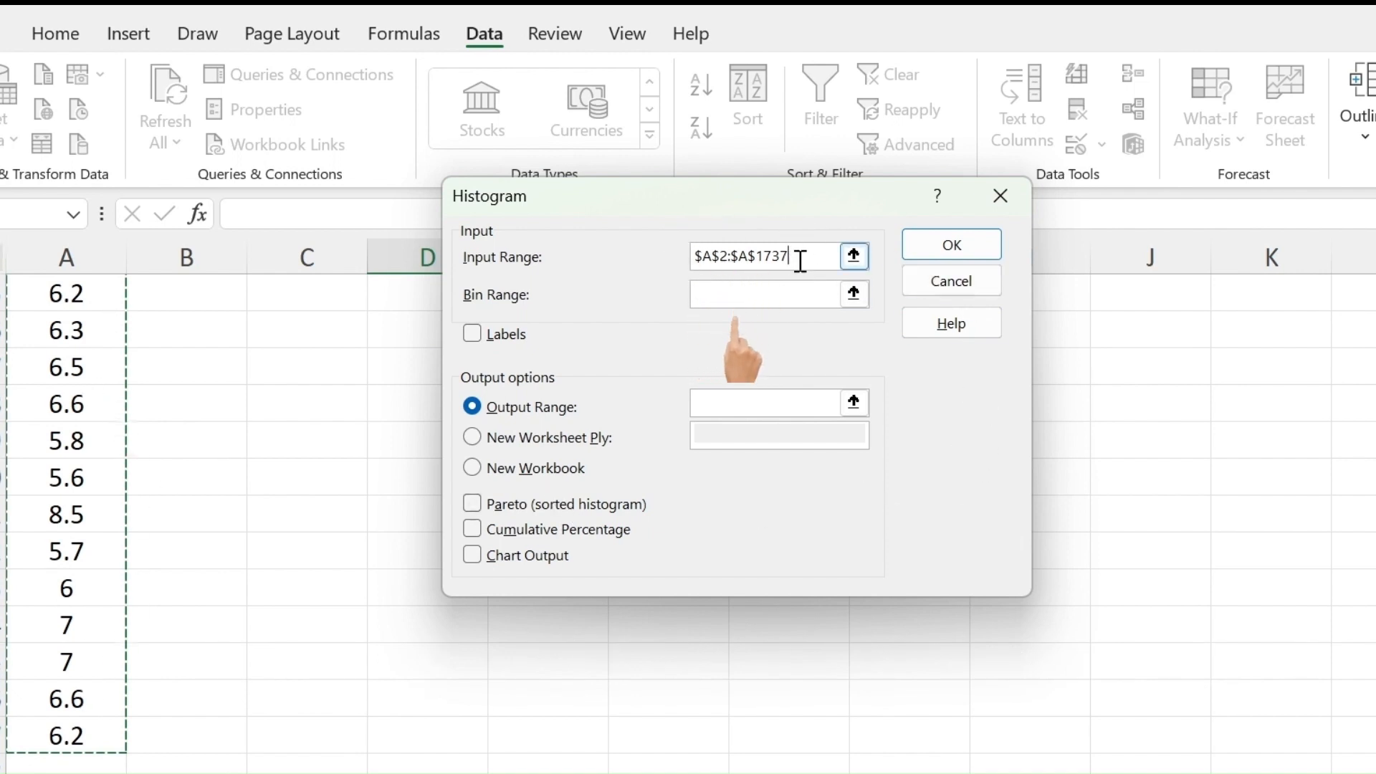
click(753, 297)
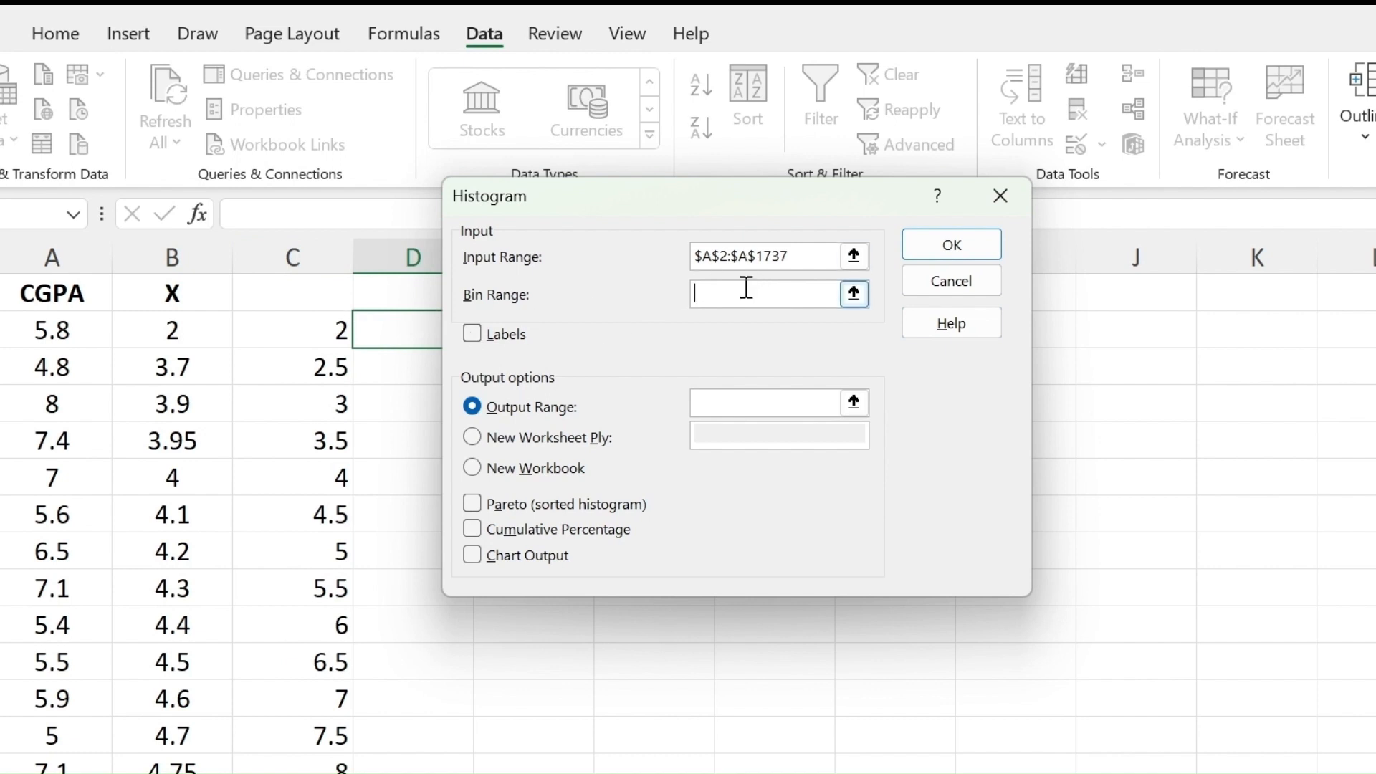
click(318, 329)
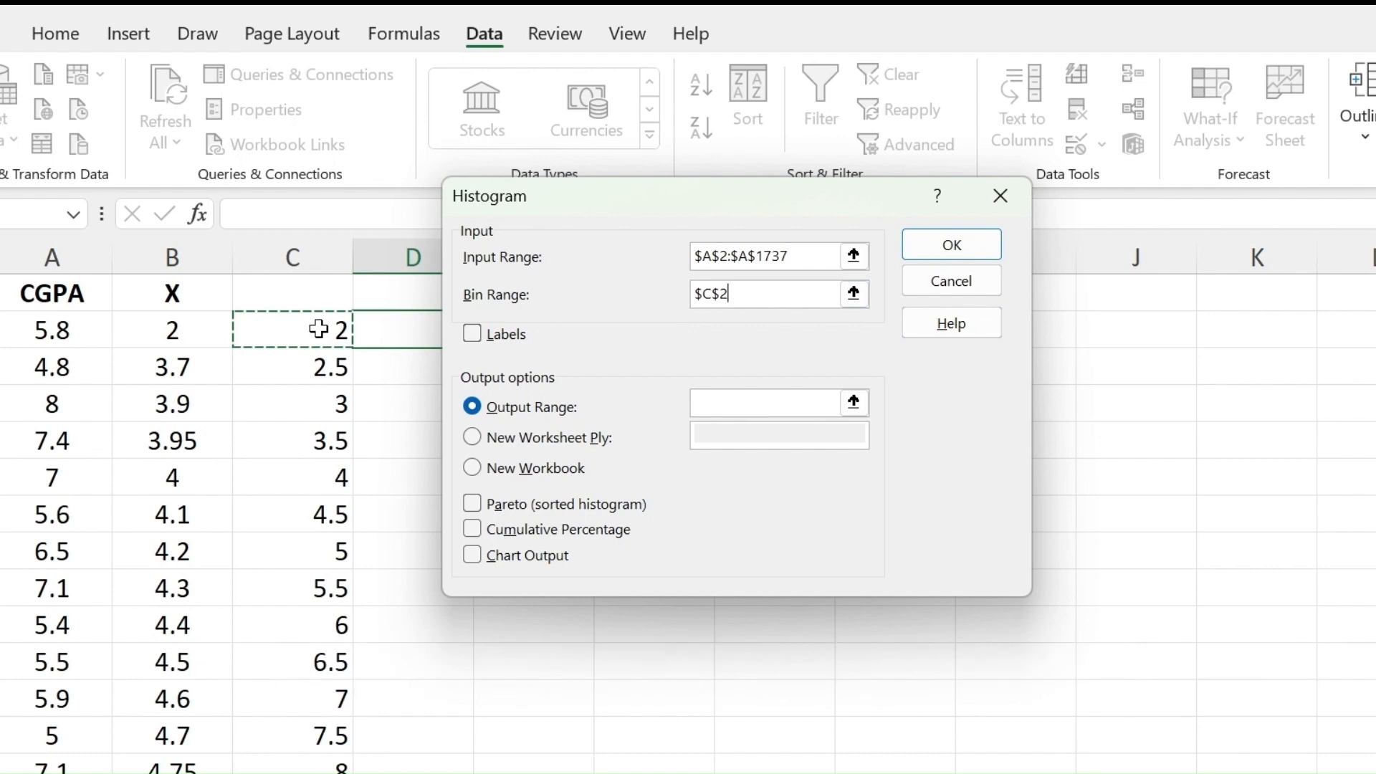
key(ctrl+shift+Down)
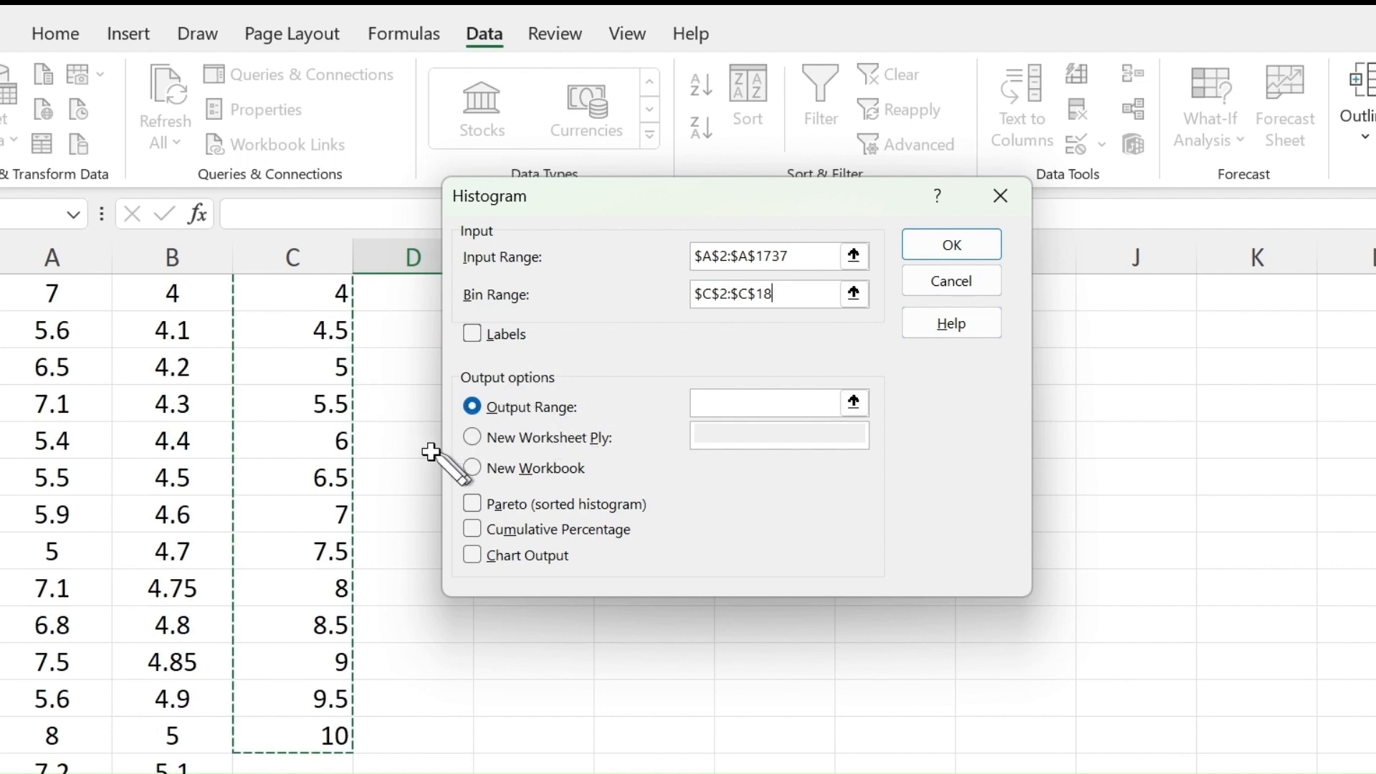
scroll(428, 452, up, 2)
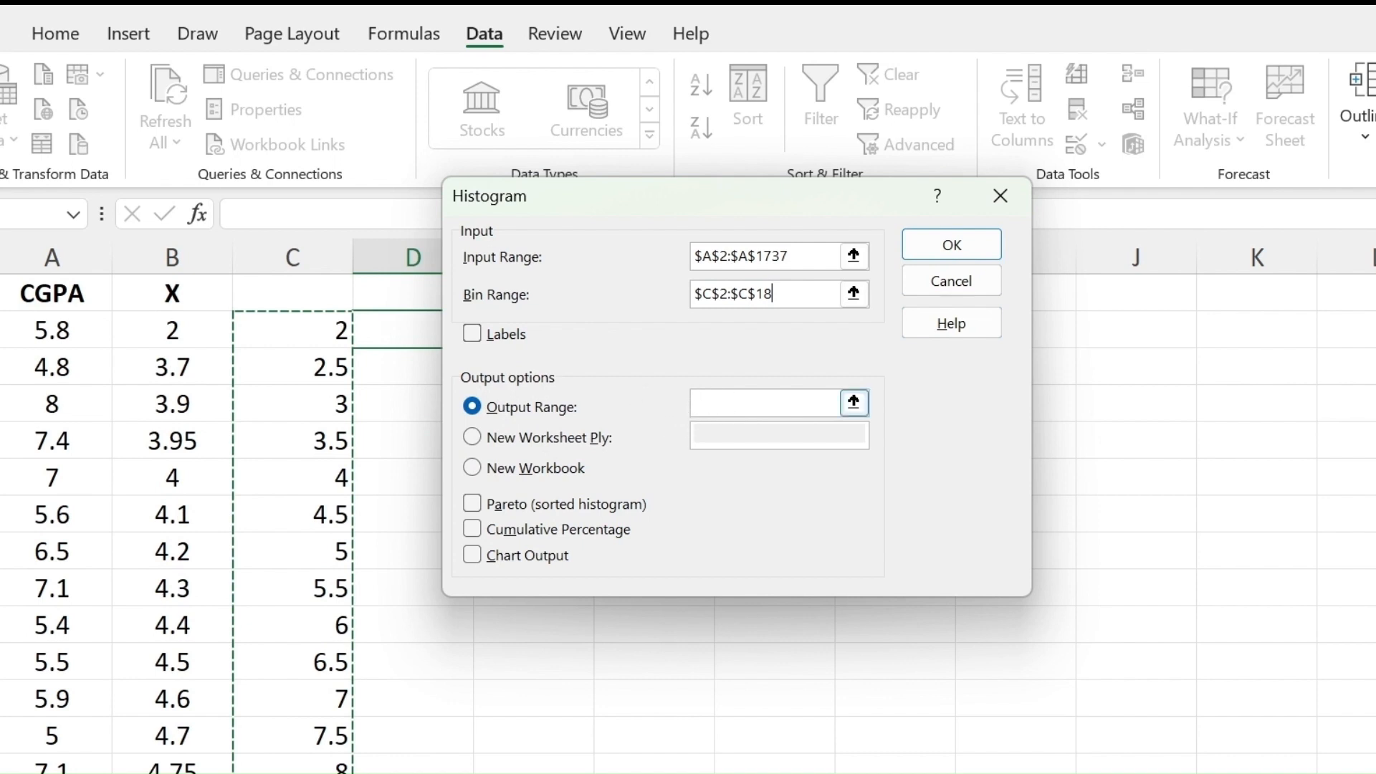
- Set the histogram's output range to start at cell D1 and run the analysis
click(726, 403)
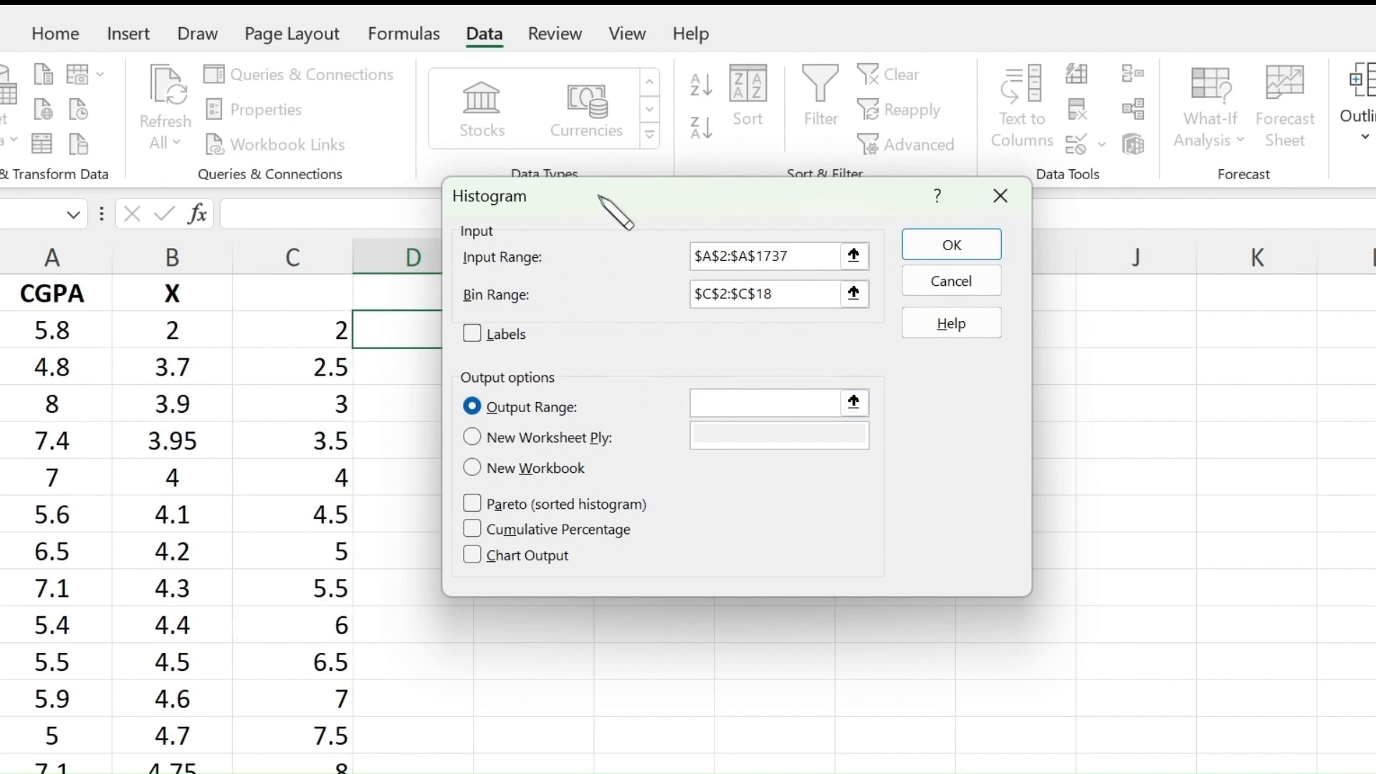
drag(614, 208, 701, 210)
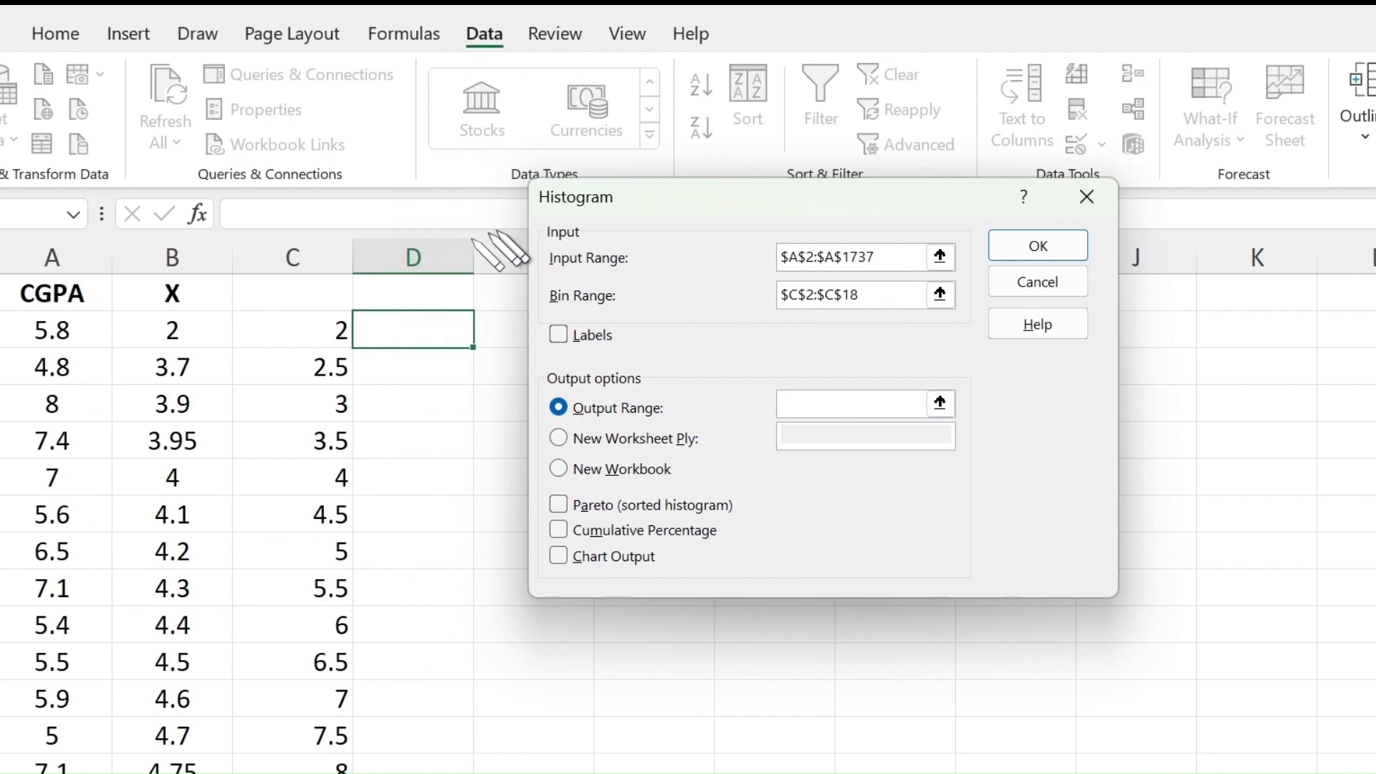
click(418, 298)
click(1068, 247)
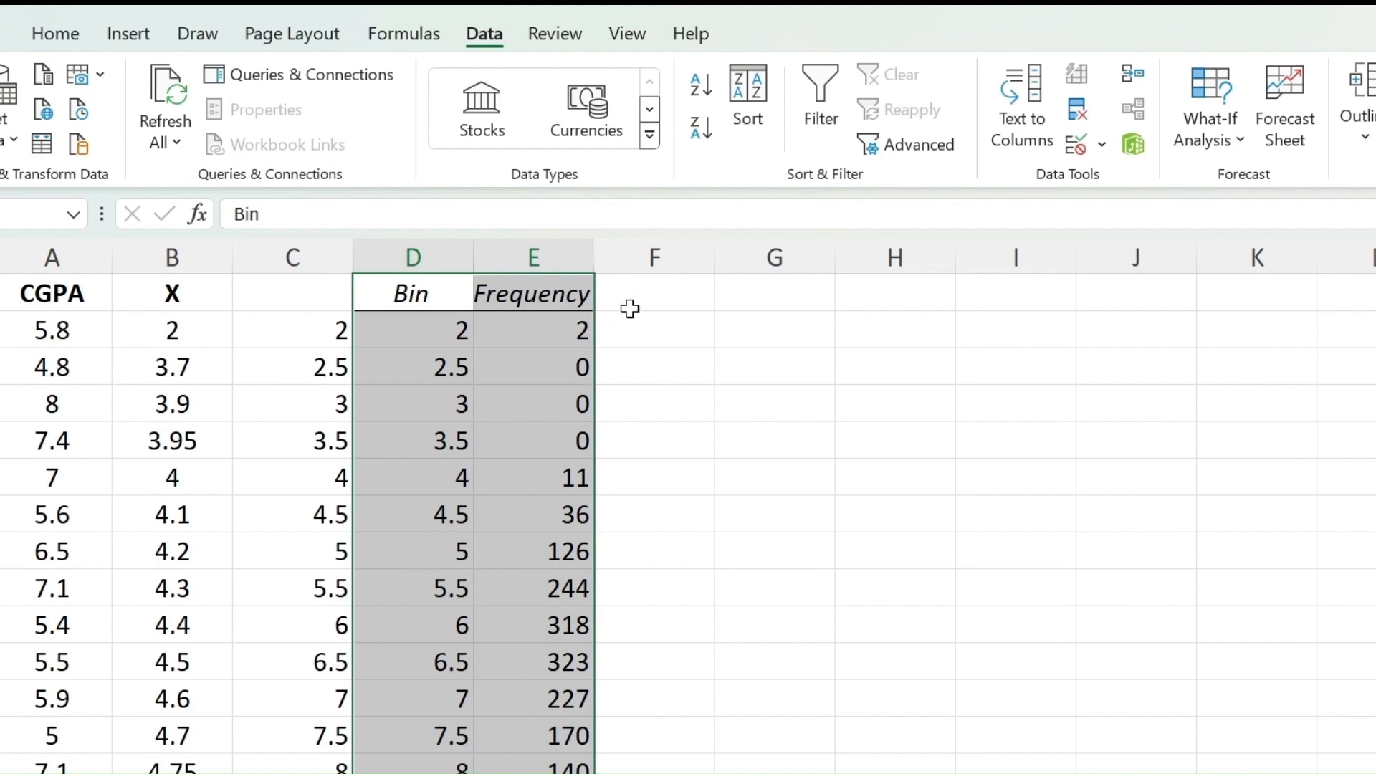
- Enter the header f(x) in F1 and clear the More label and its frequency from D19 and E19
click(649, 293)
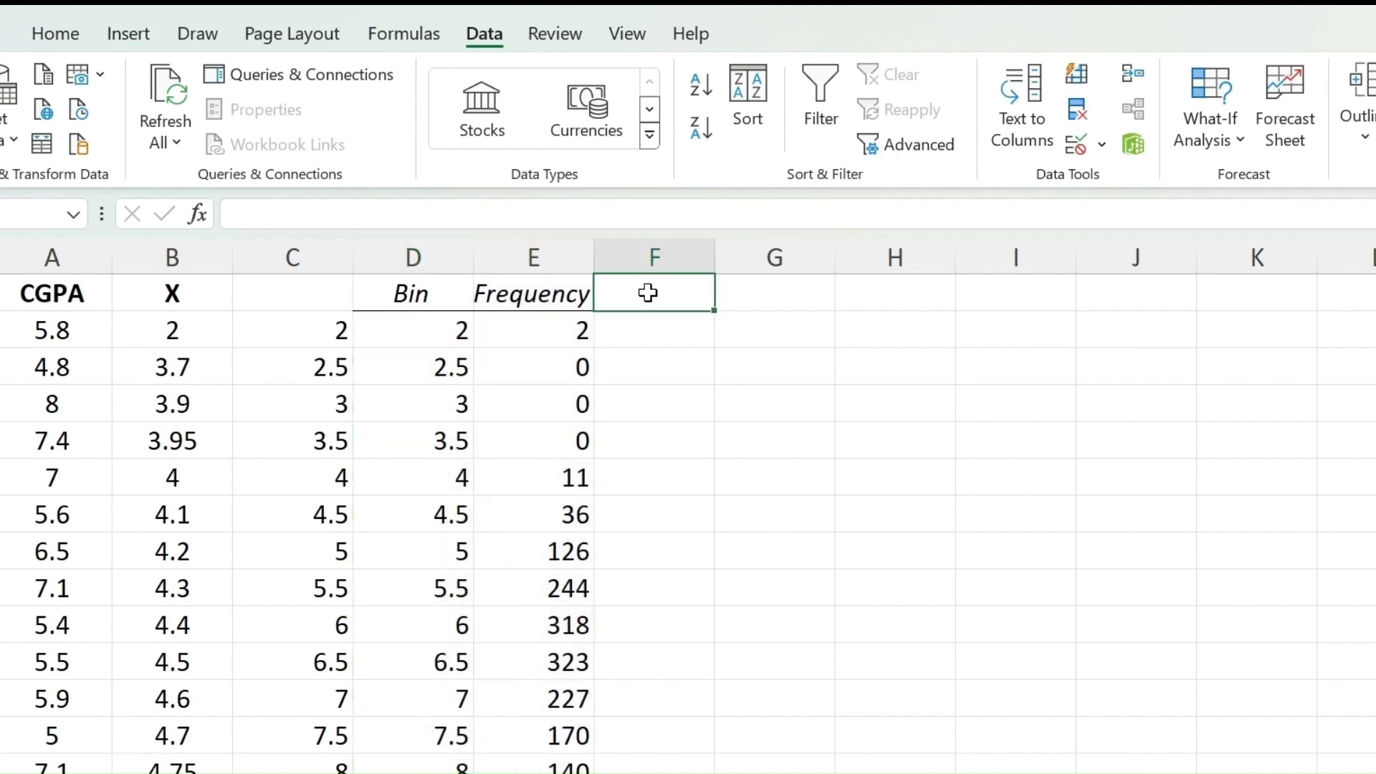
text(f(x)
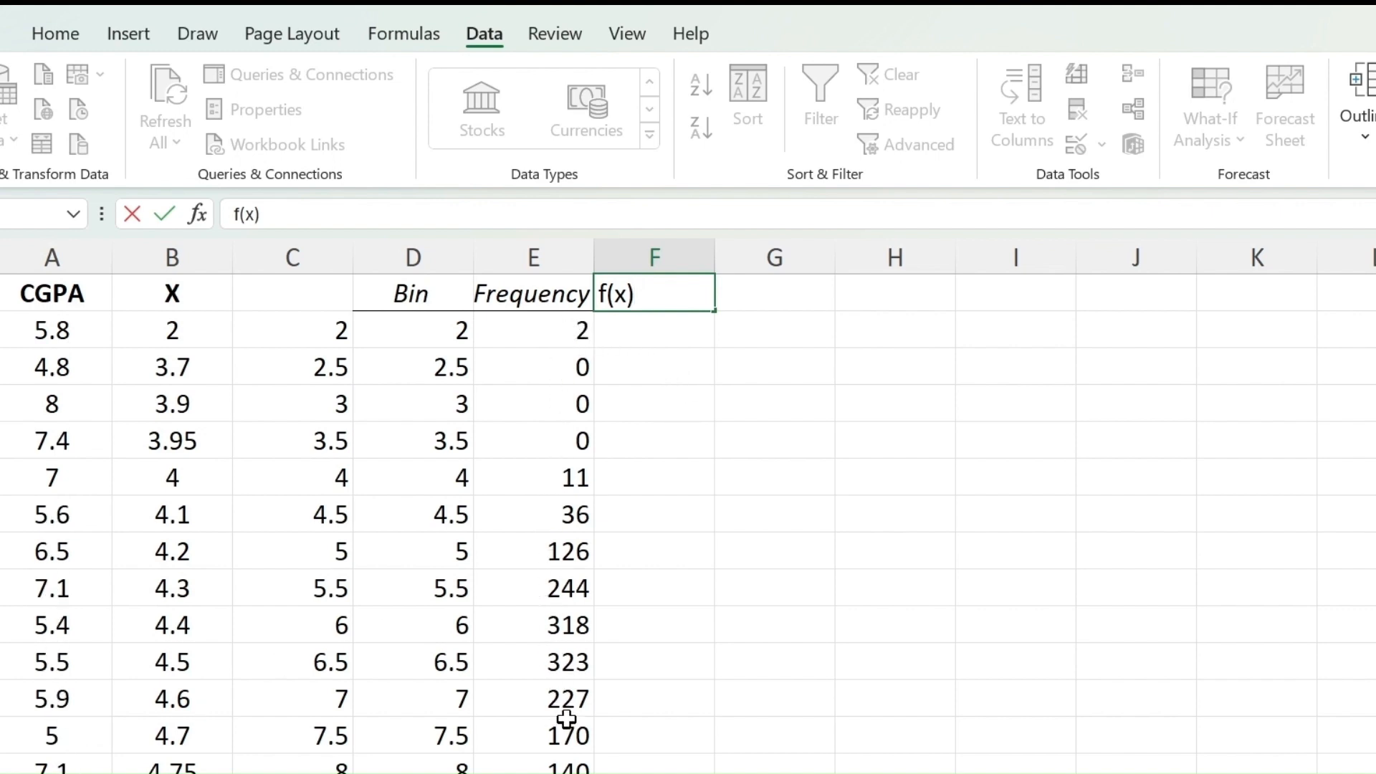
scroll(466, 473, down, 5)
scroll(501, 482, up, 3)
scroll(424, 432, down, 3)
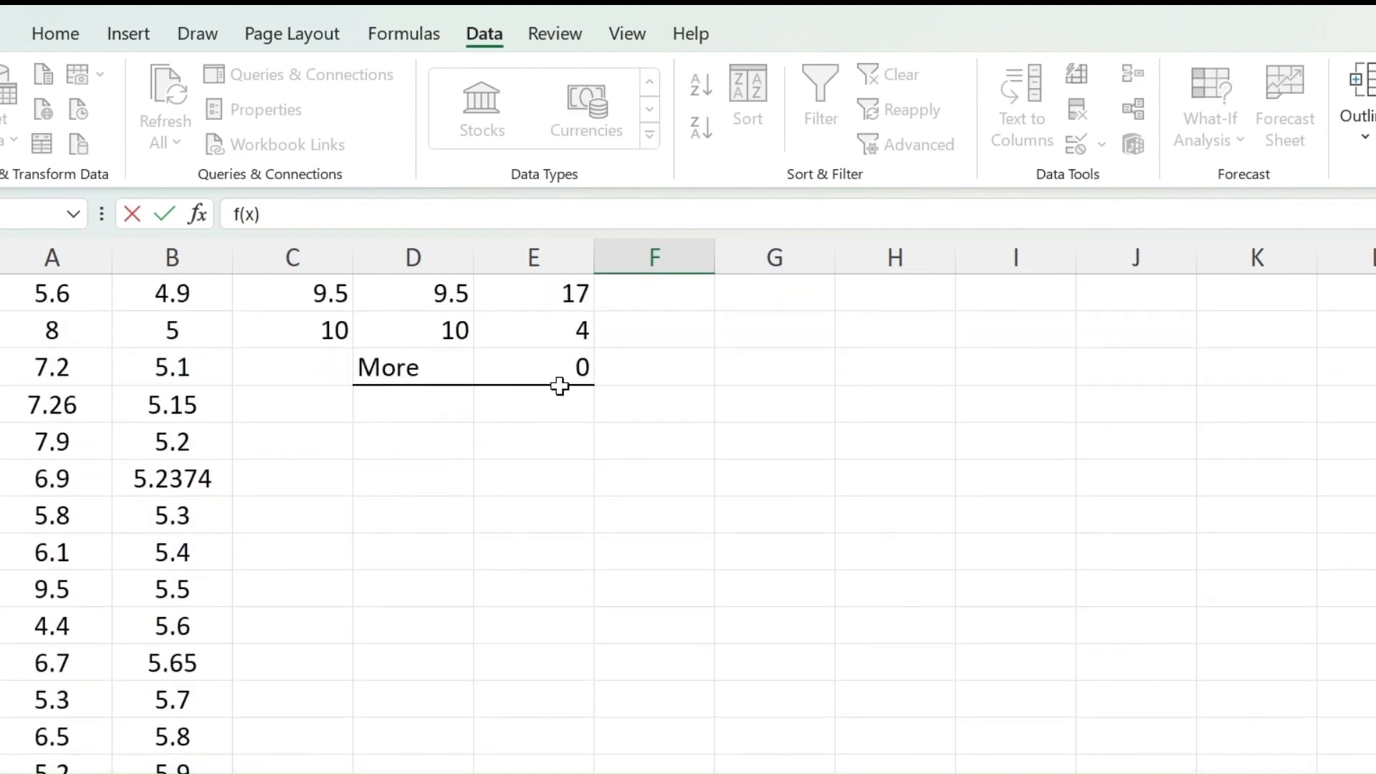
click(423, 371)
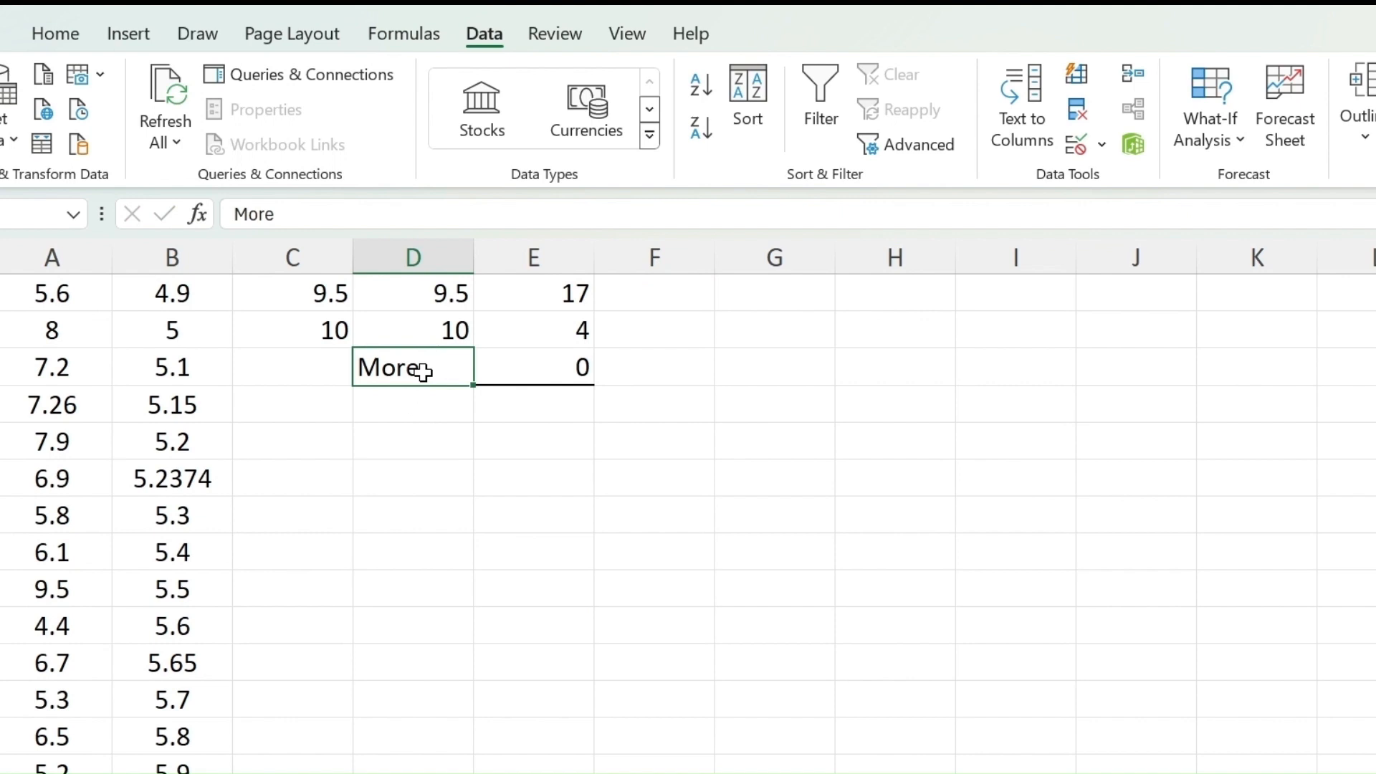
key(Delete)
click(527, 355)
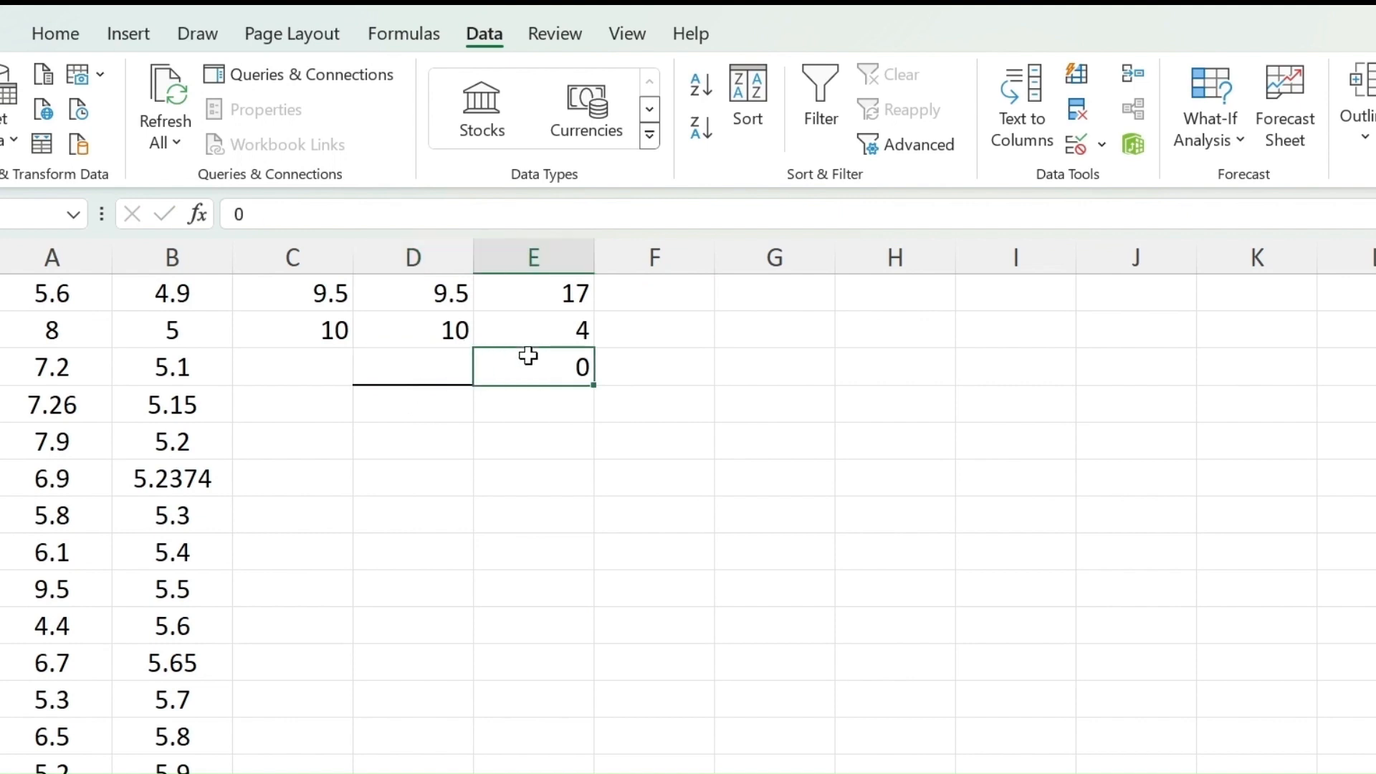
key(Delete)
- Total the frequencies in cell E20 with the formula =SUM(E2:E18)
click(536, 414)
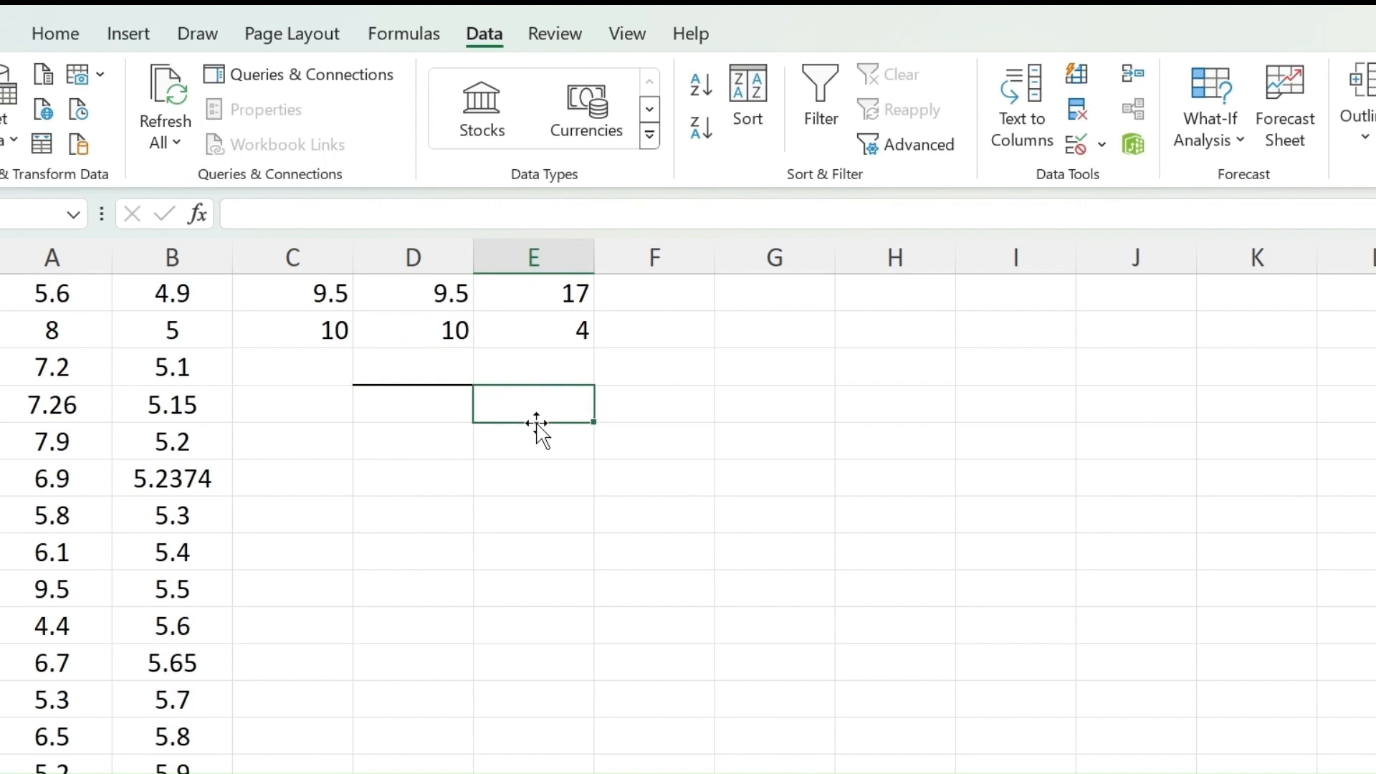
text(=)
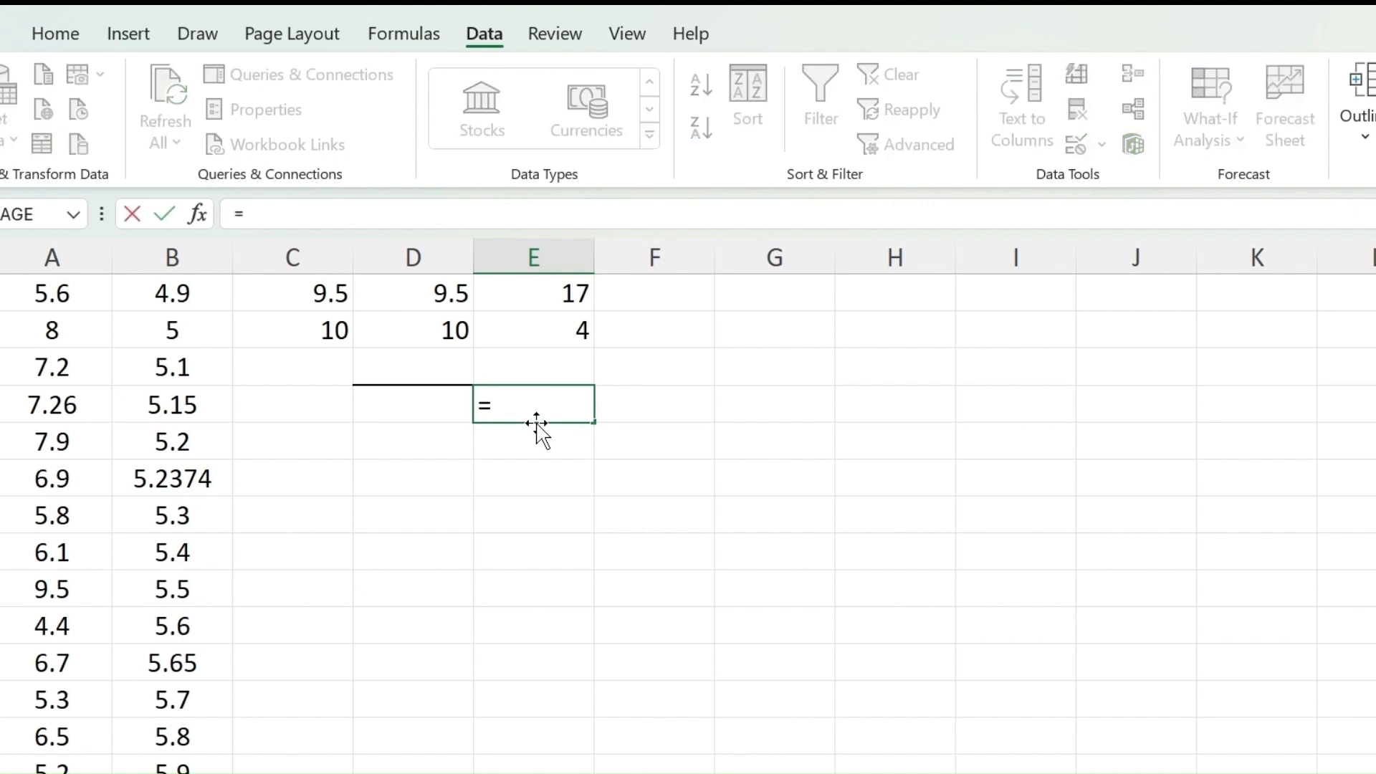
text(sum()
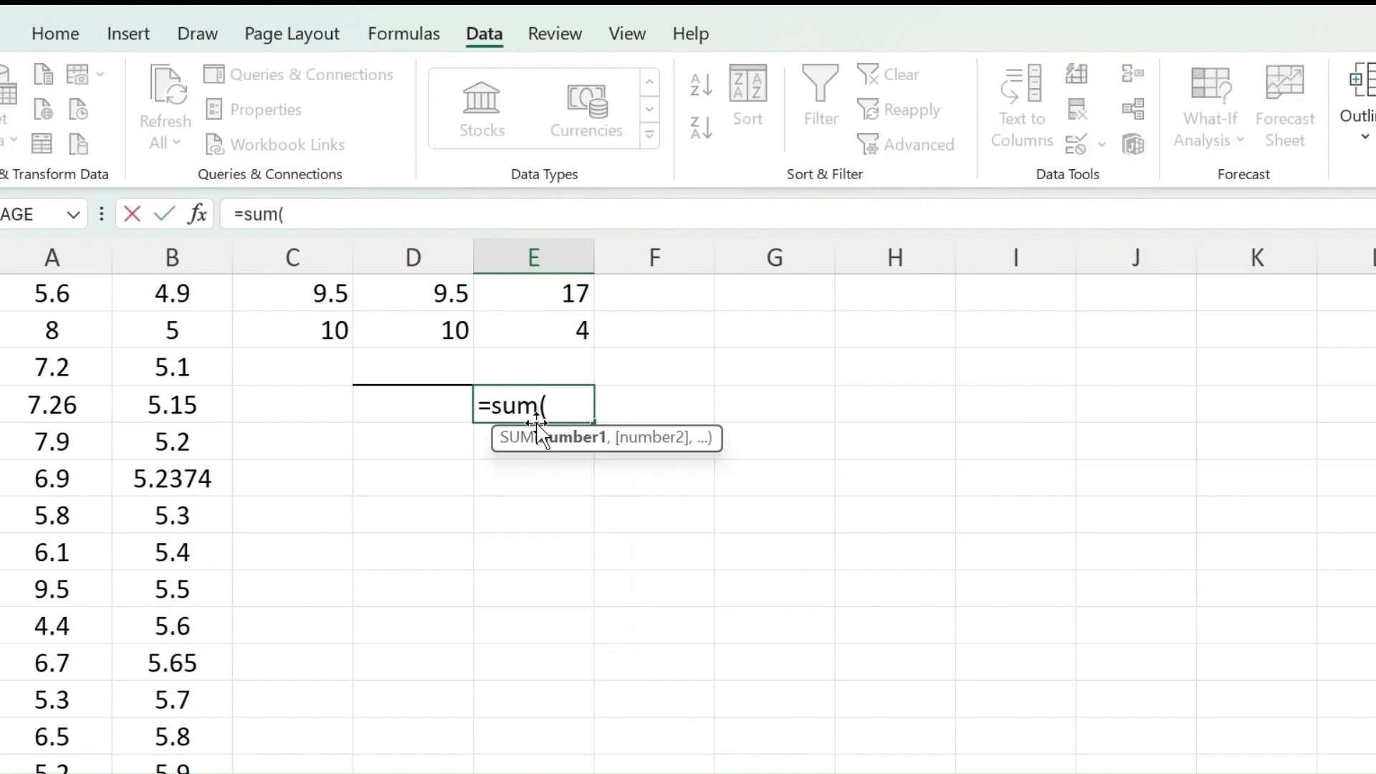
scroll(539, 394, up, 5)
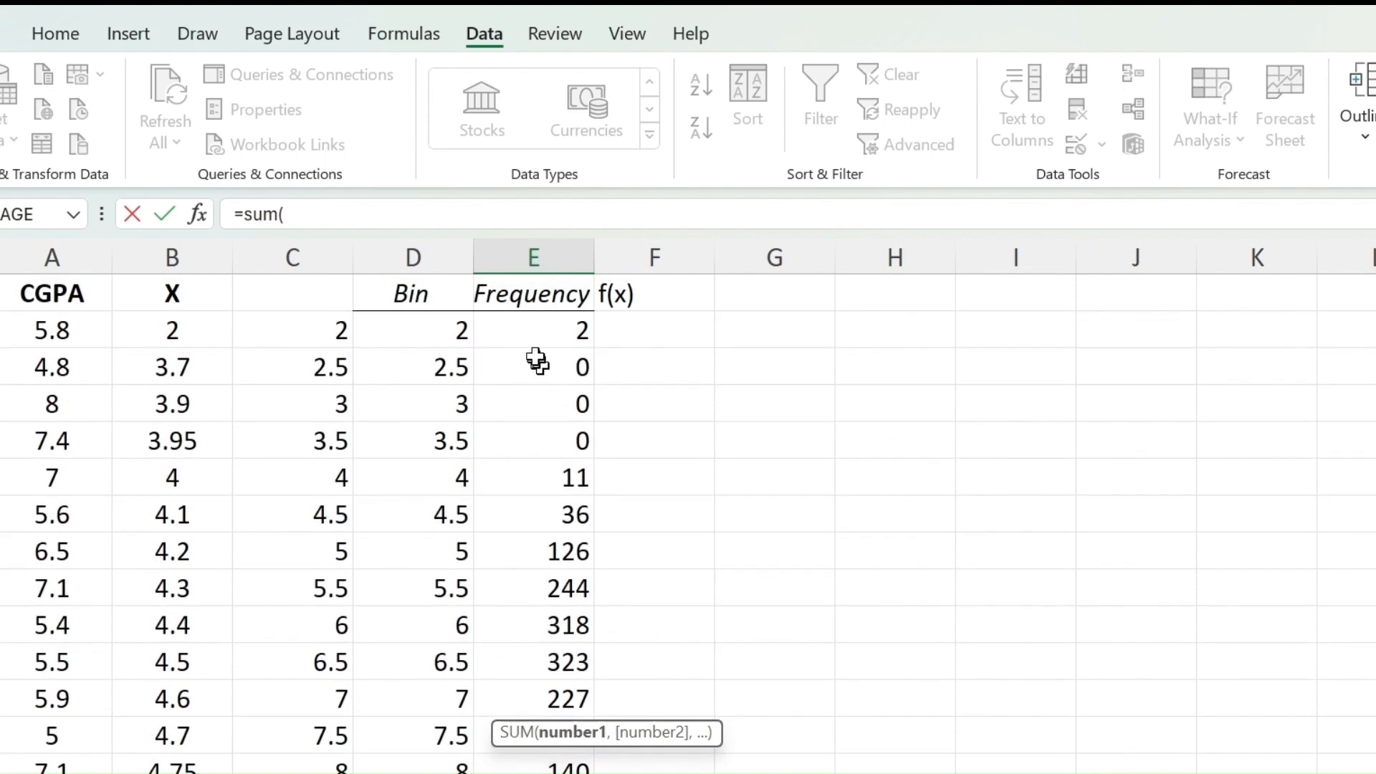
click(534, 329)
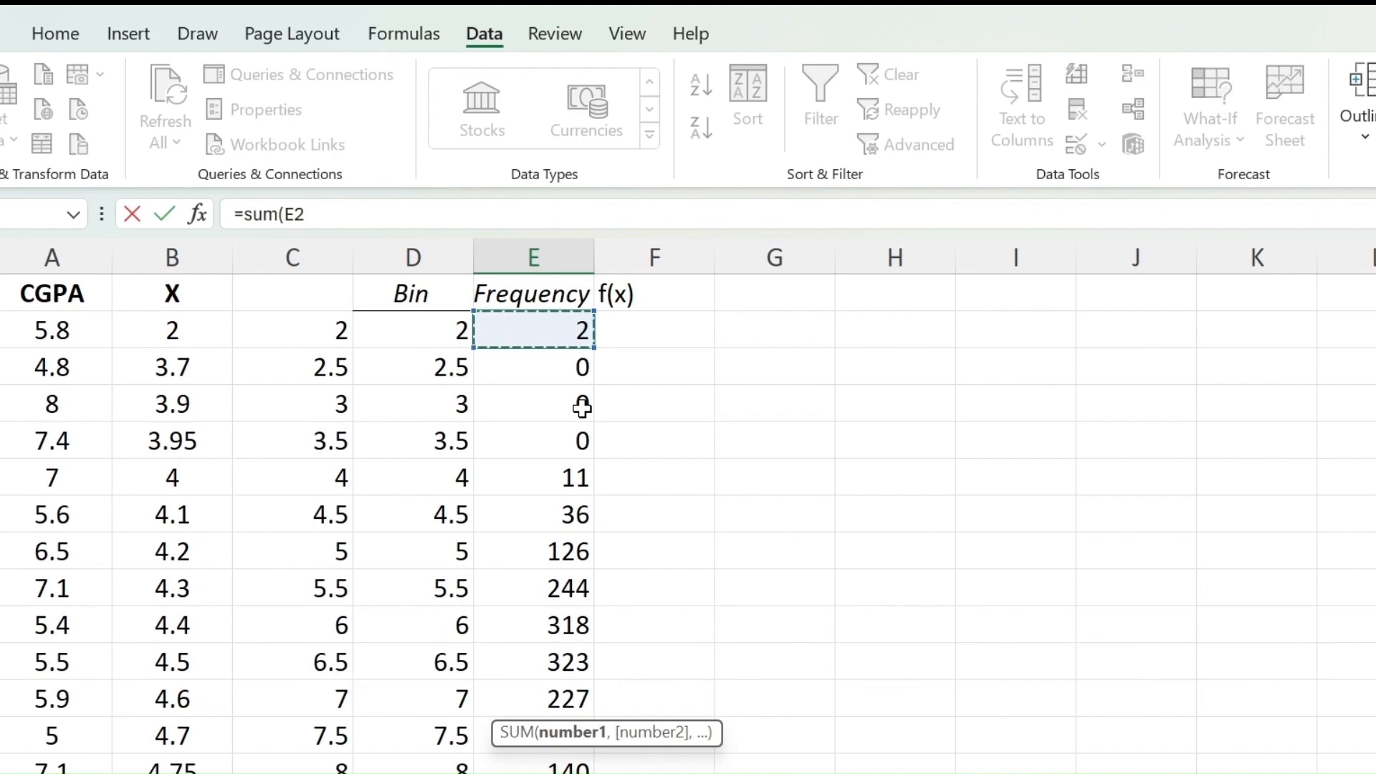
key(ctrl+shift+Down)
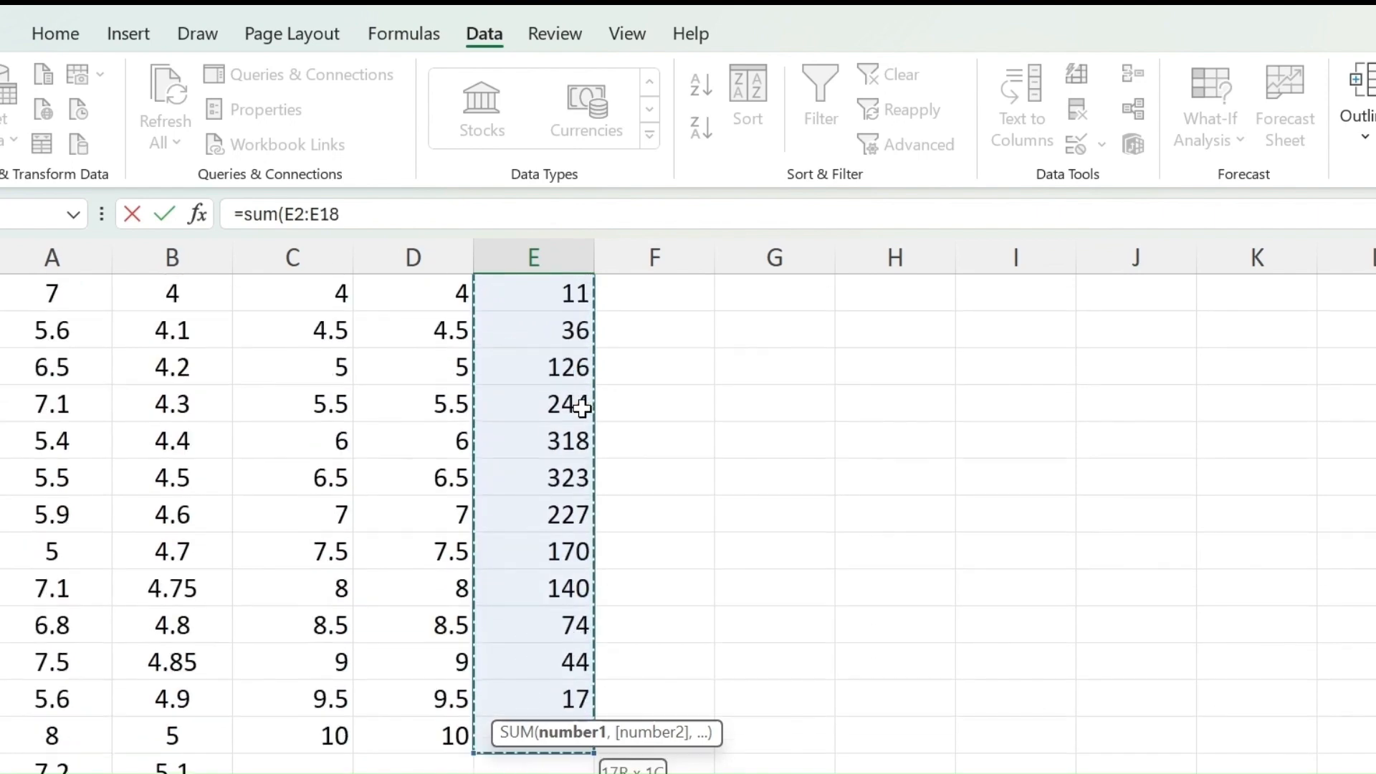
scroll(700, 476, down, 3)
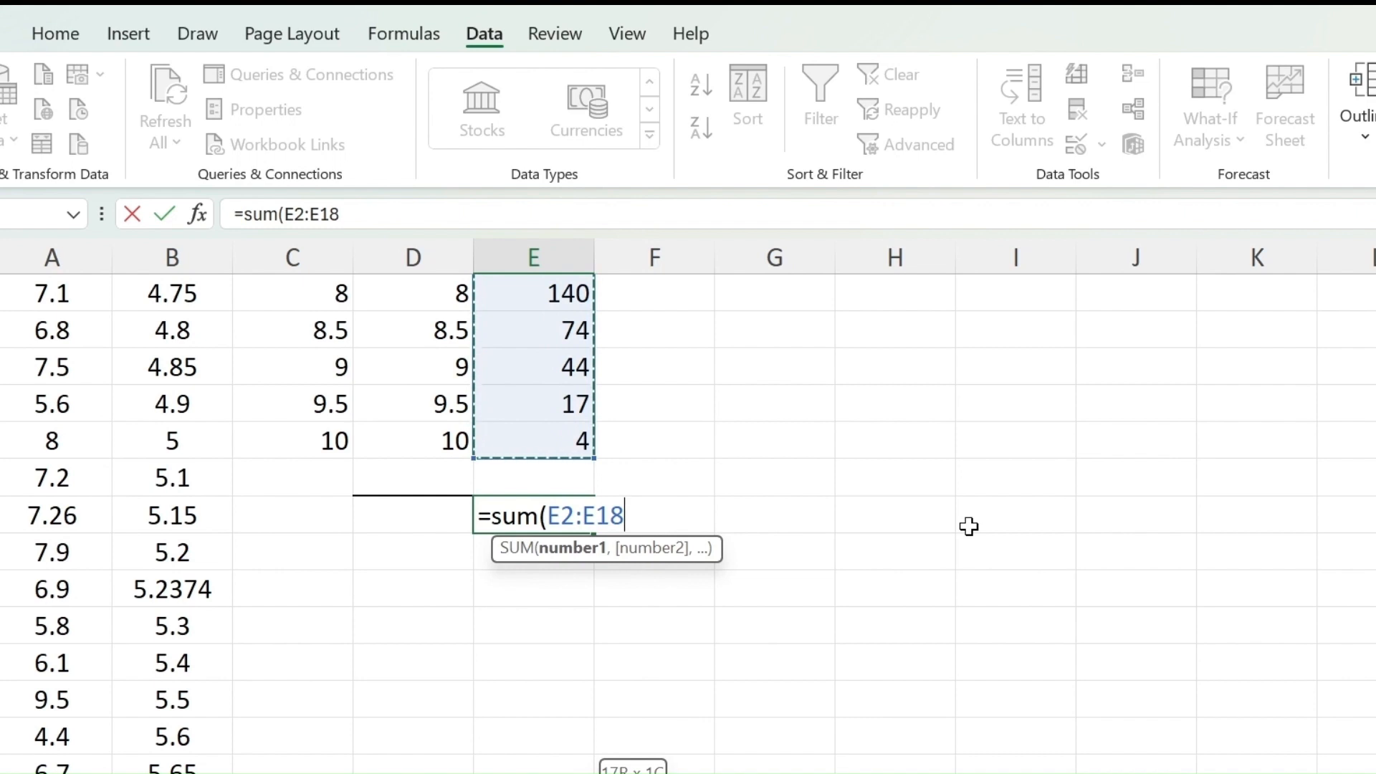
text())
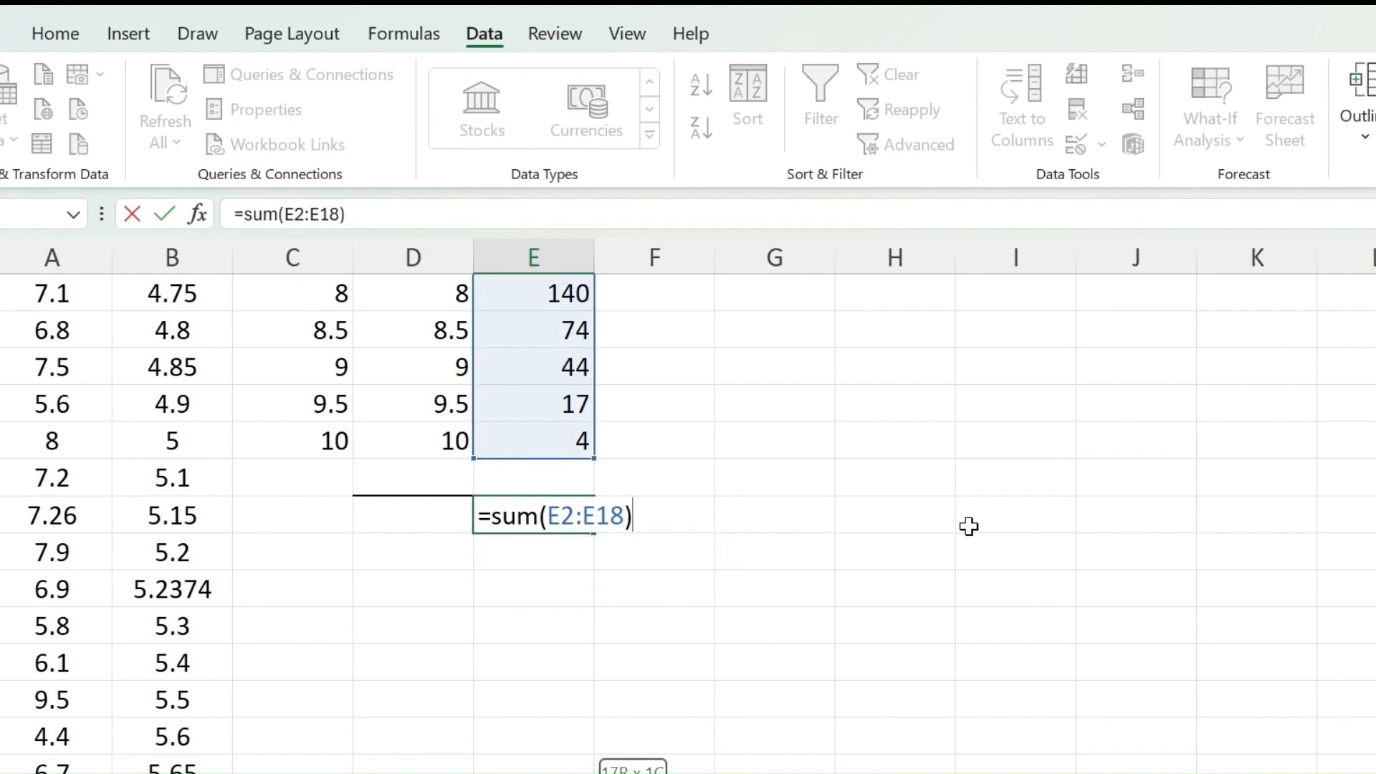
key(Return)
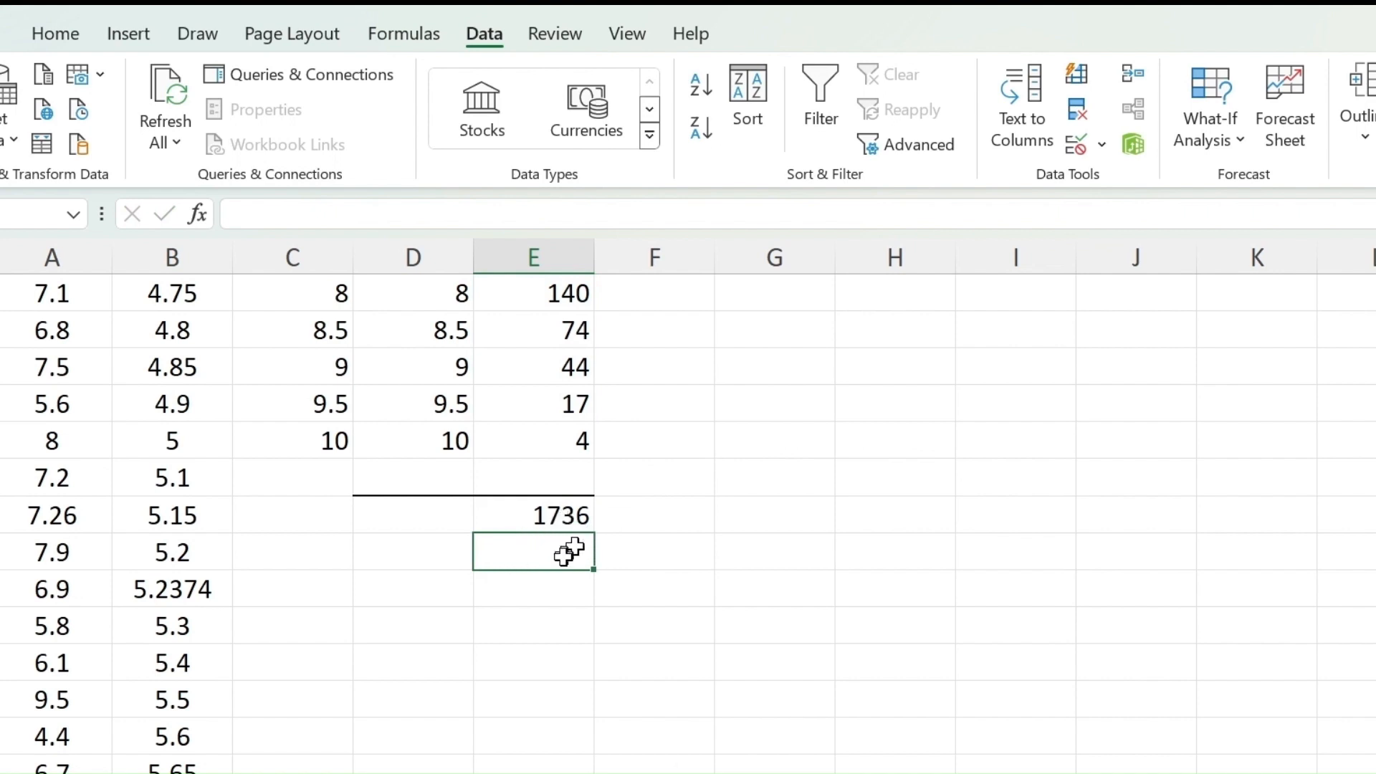
click(566, 502)
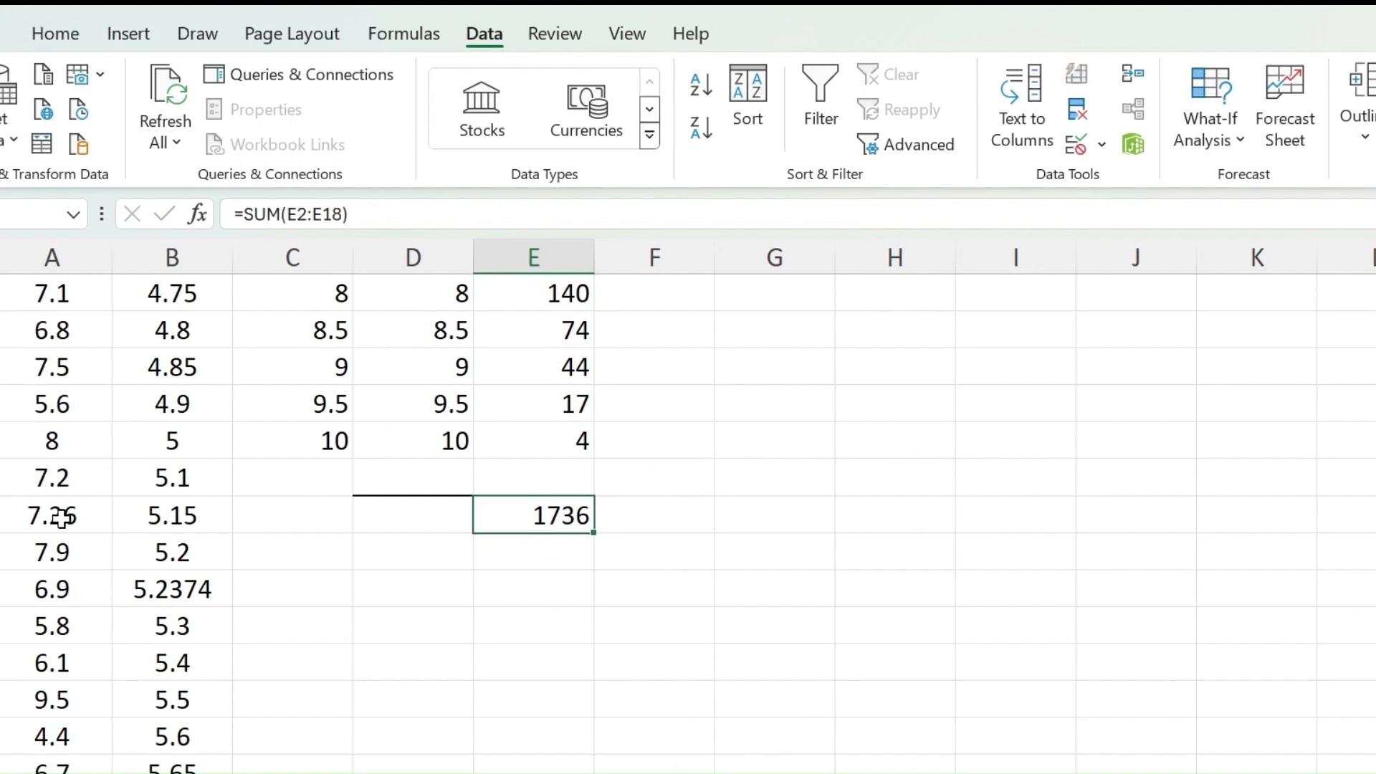
- Compute f(x) for the first bin in cell F2 with the formula =E2/E$20, locking the row of the total
scroll(592, 522, up, 5)
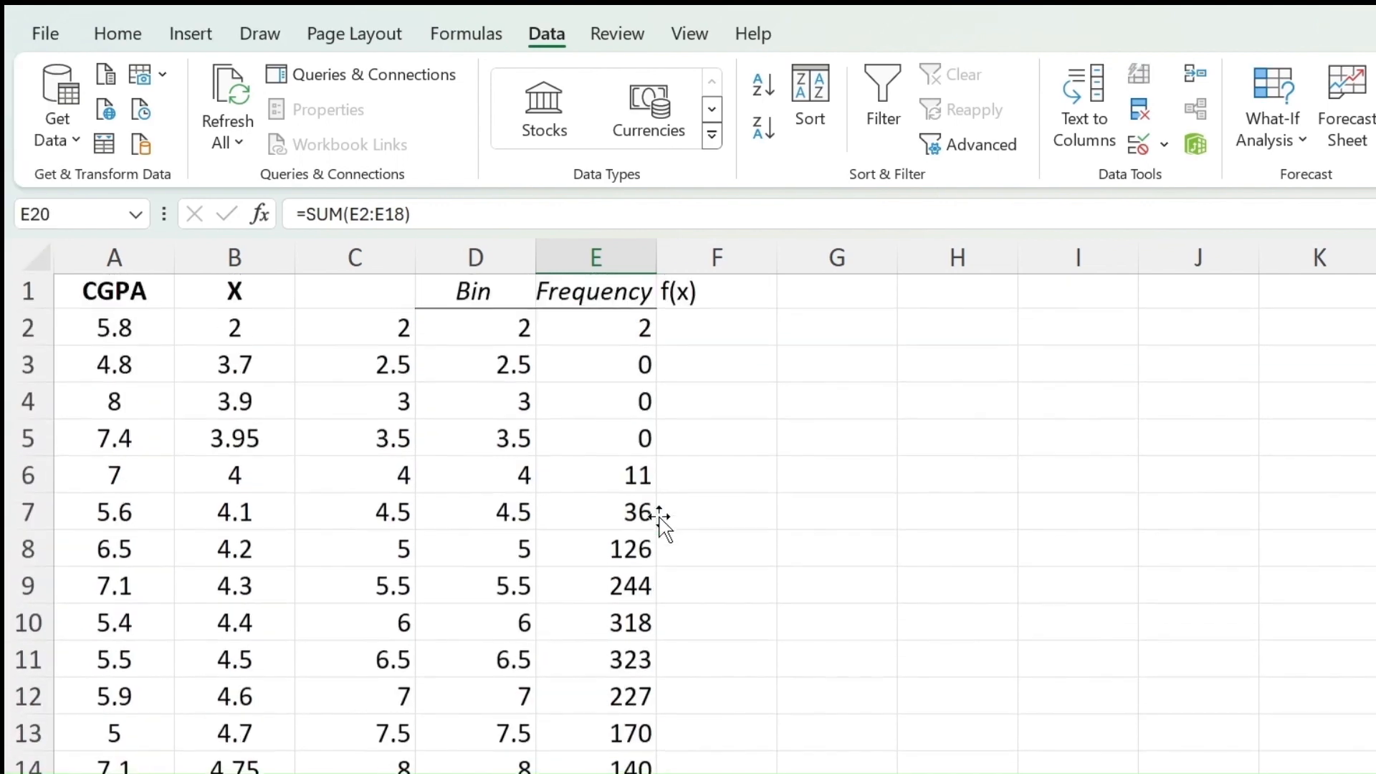
click(719, 327)
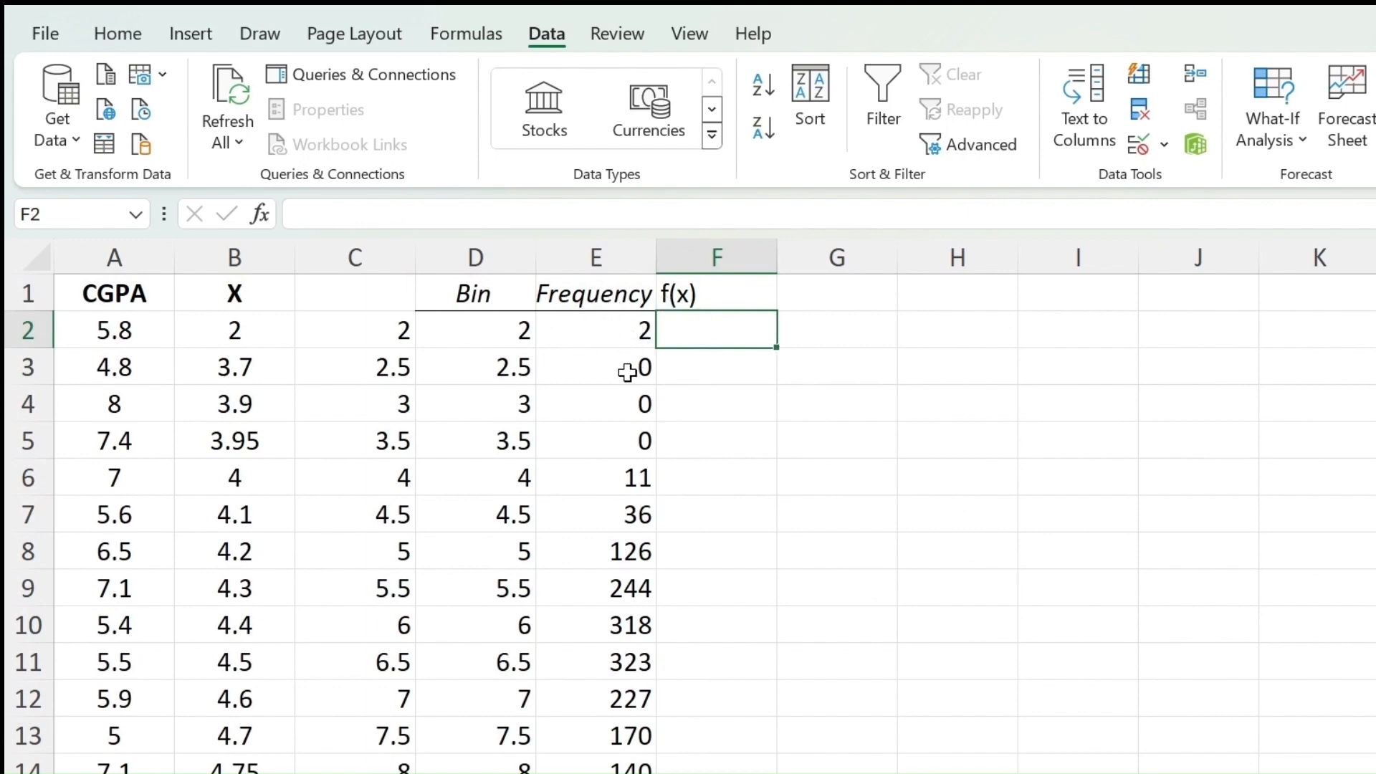
scroll(627, 371, down, 5)
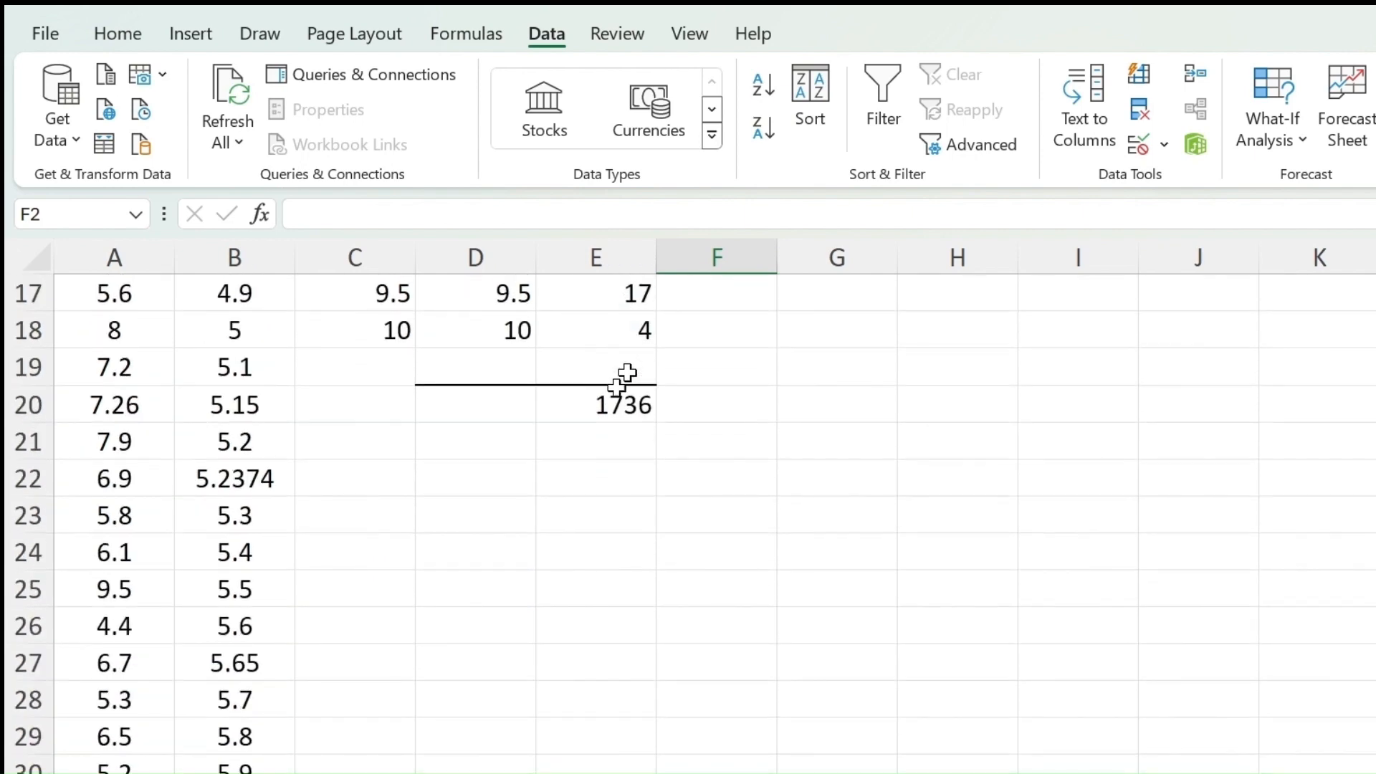
click(613, 412)
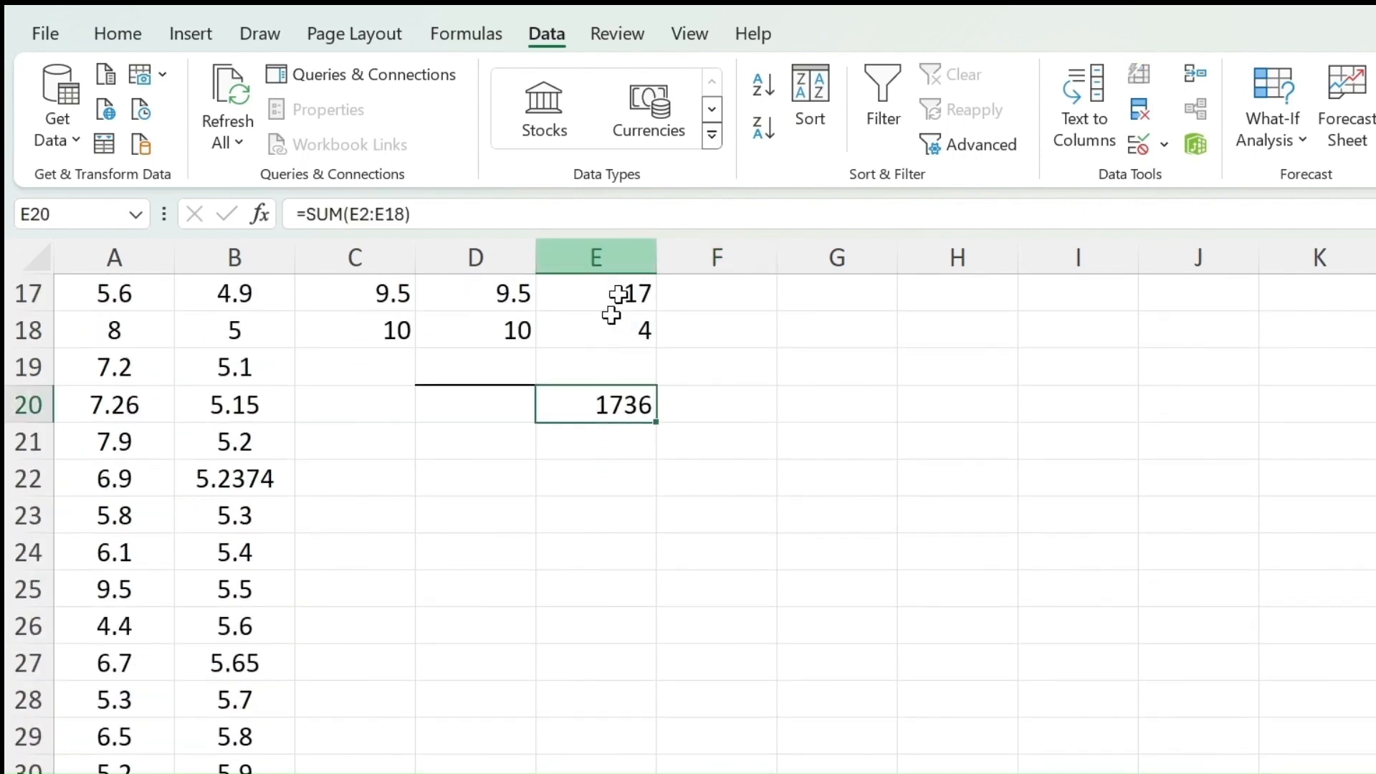
scroll(824, 421, up, 5)
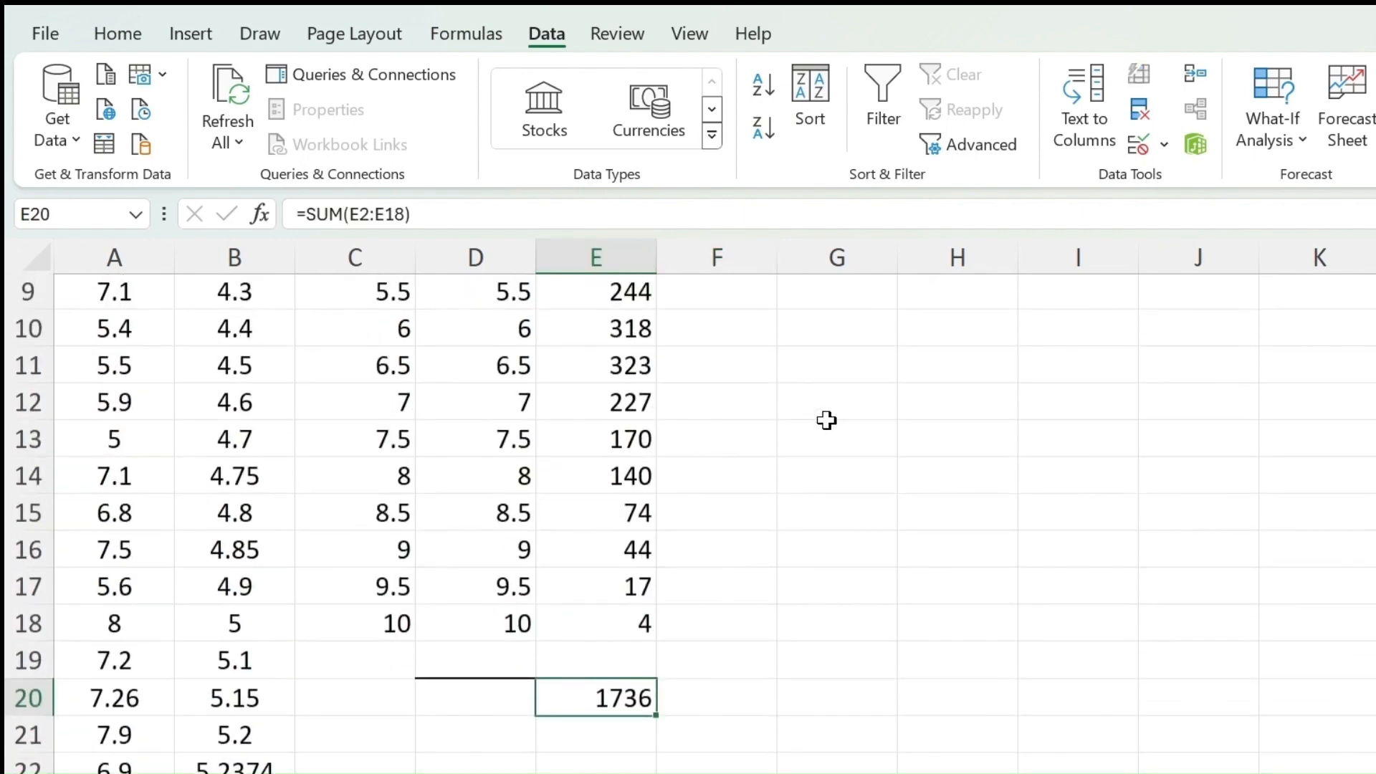
click(697, 348)
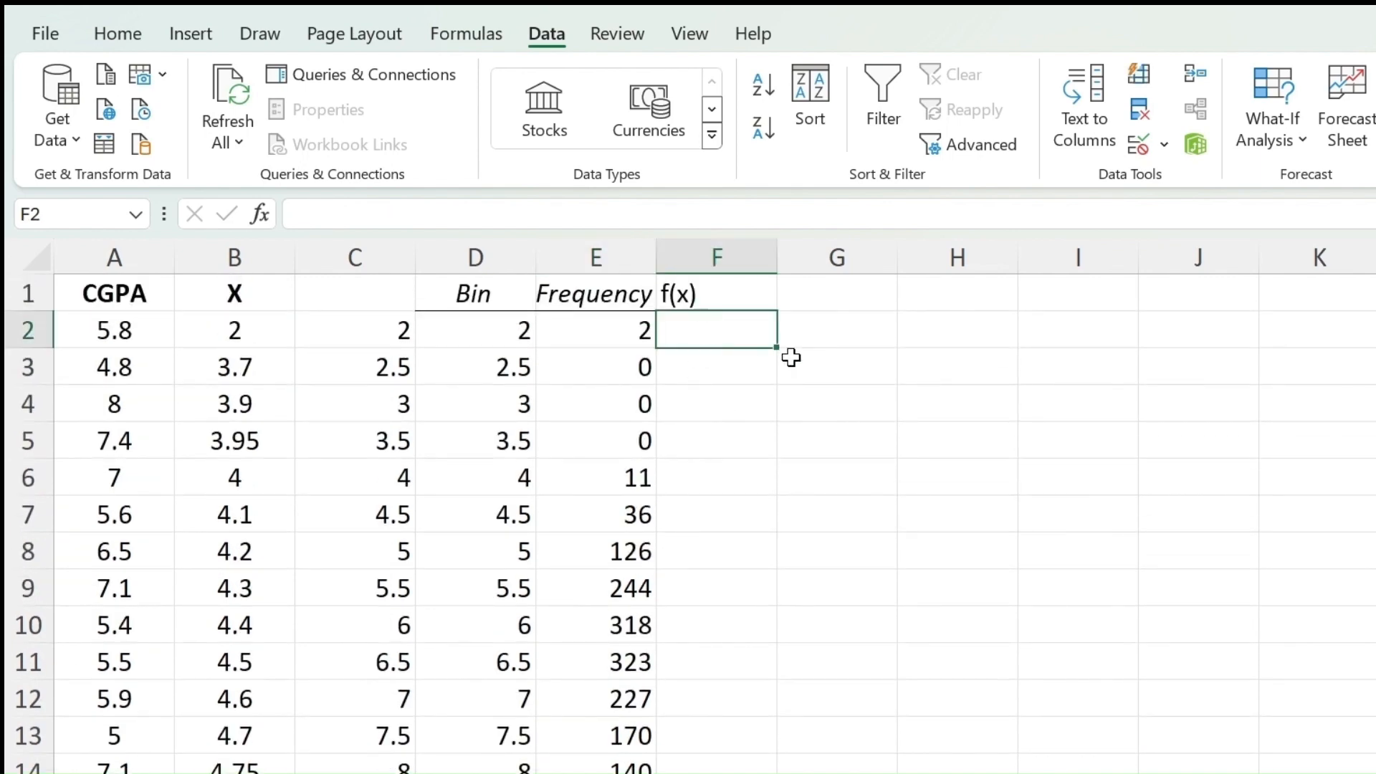
text(=)
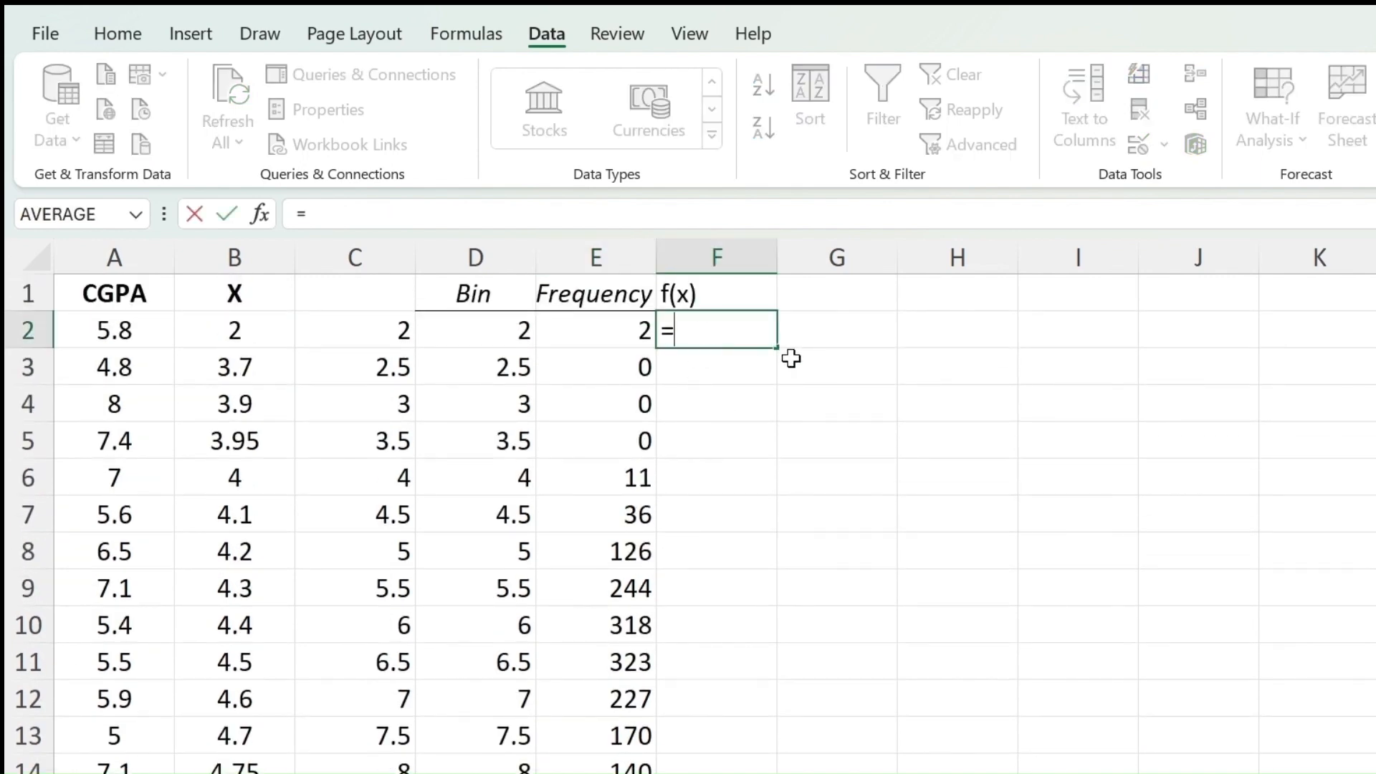
click(621, 331)
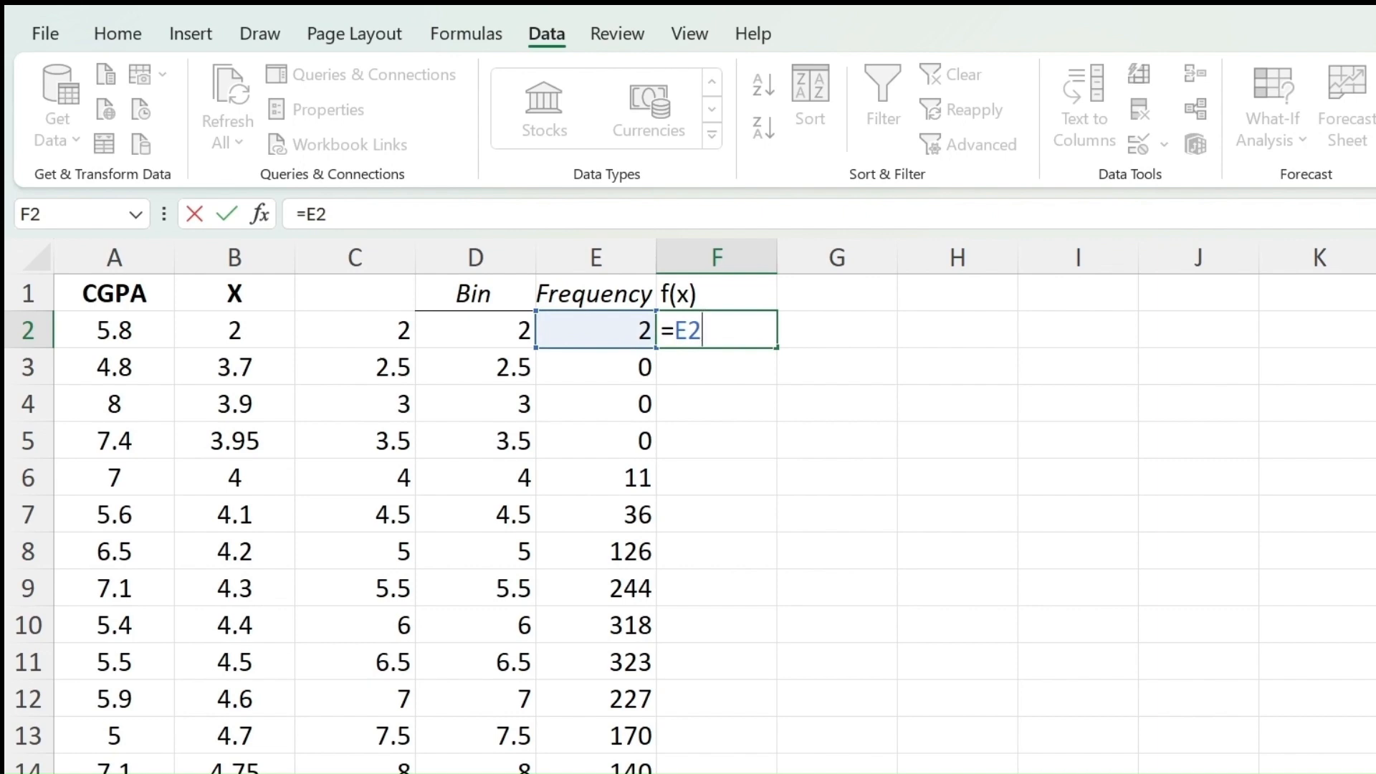
text(/)
scroll(613, 421, down, 5)
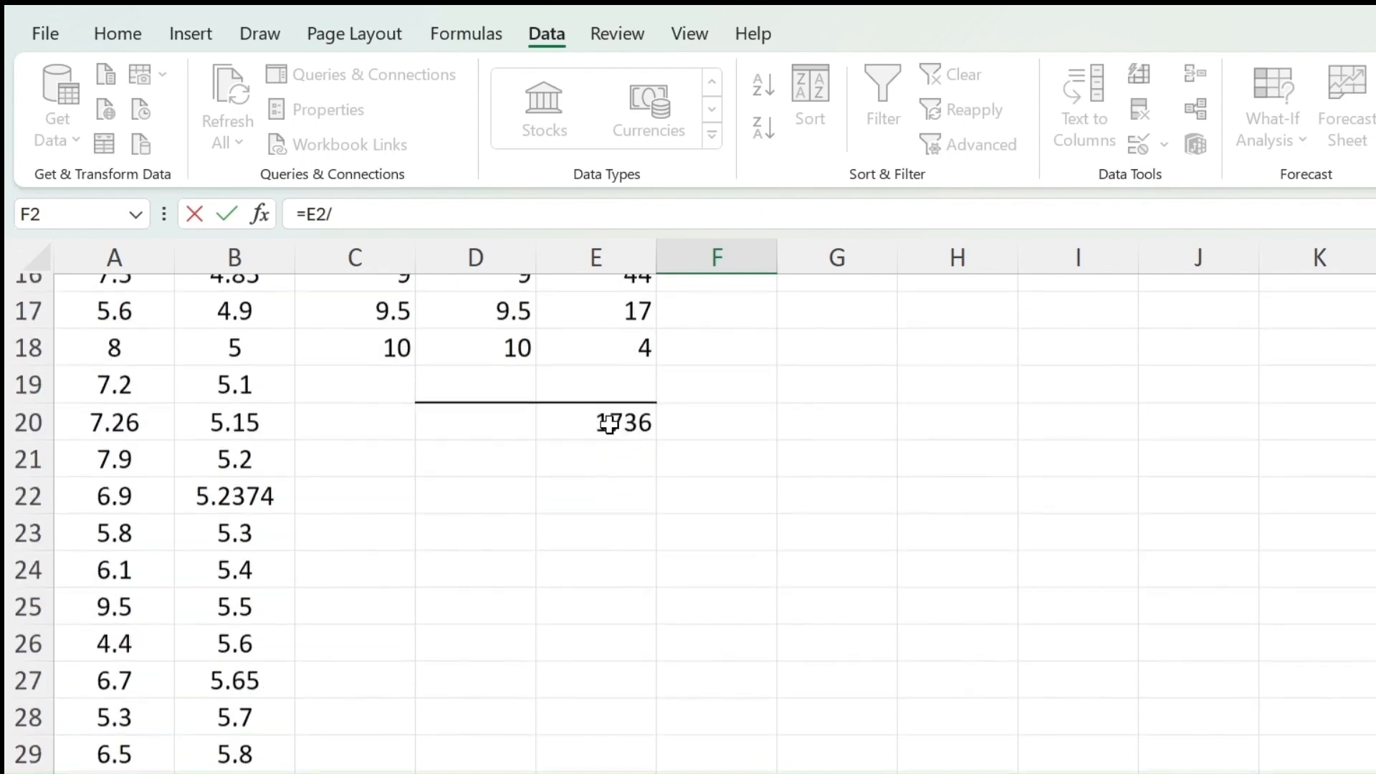
click(613, 421)
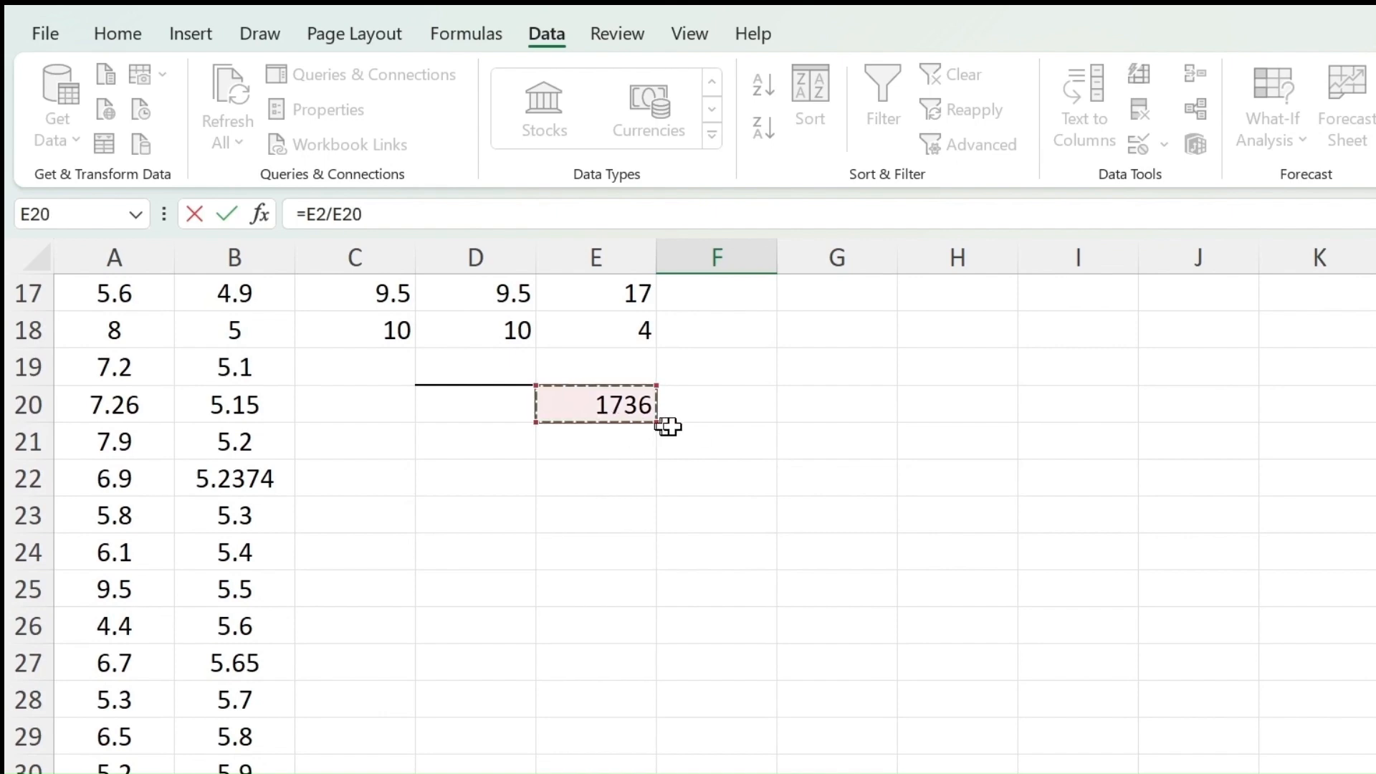
scroll(715, 442, up, 5)
click(729, 332)
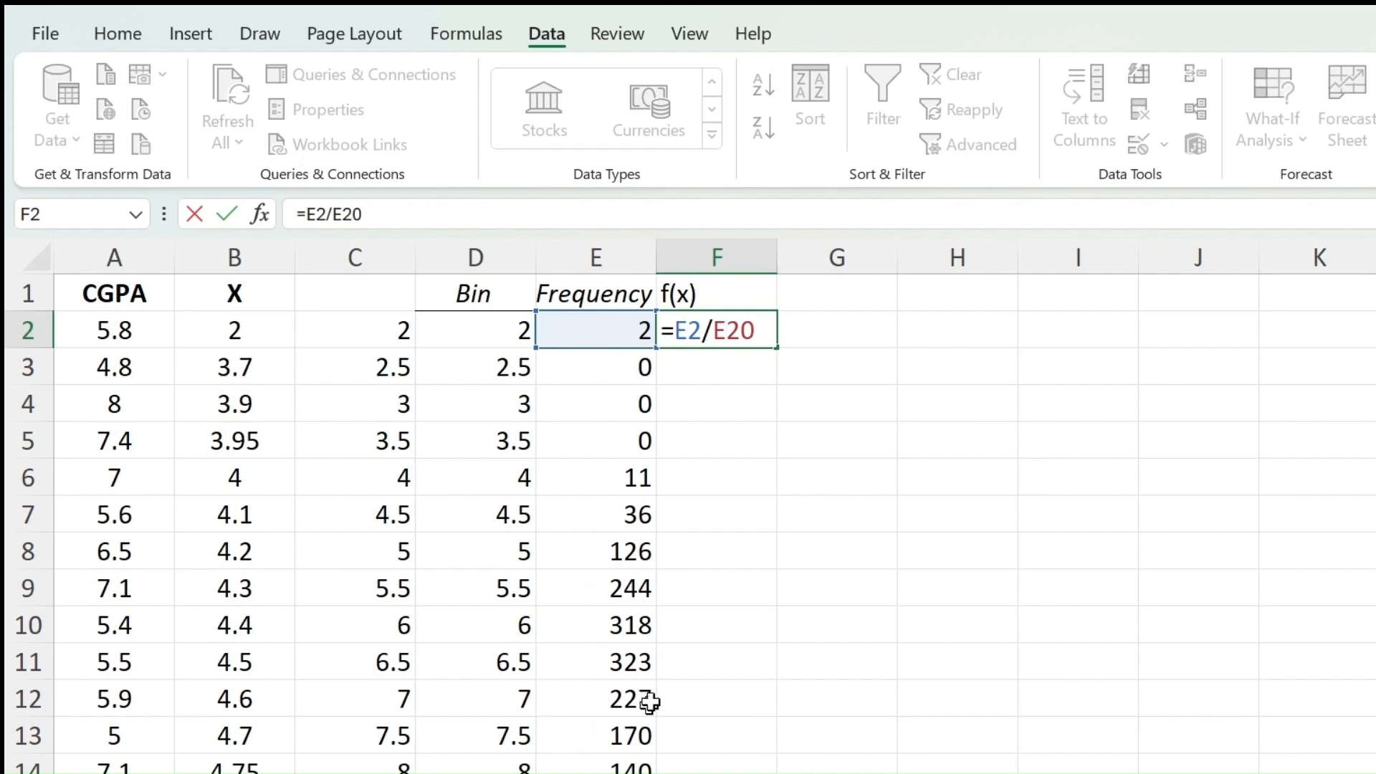
text($)
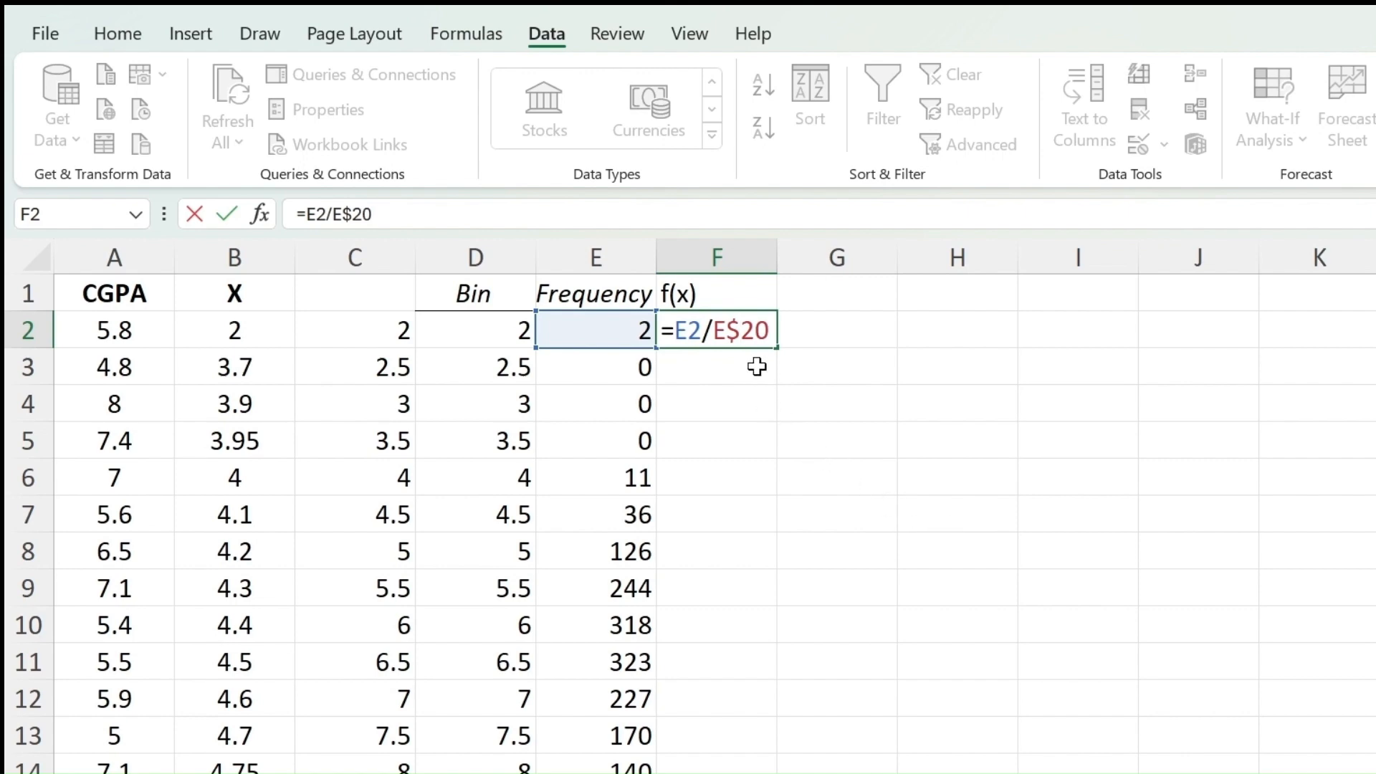
key(Return)
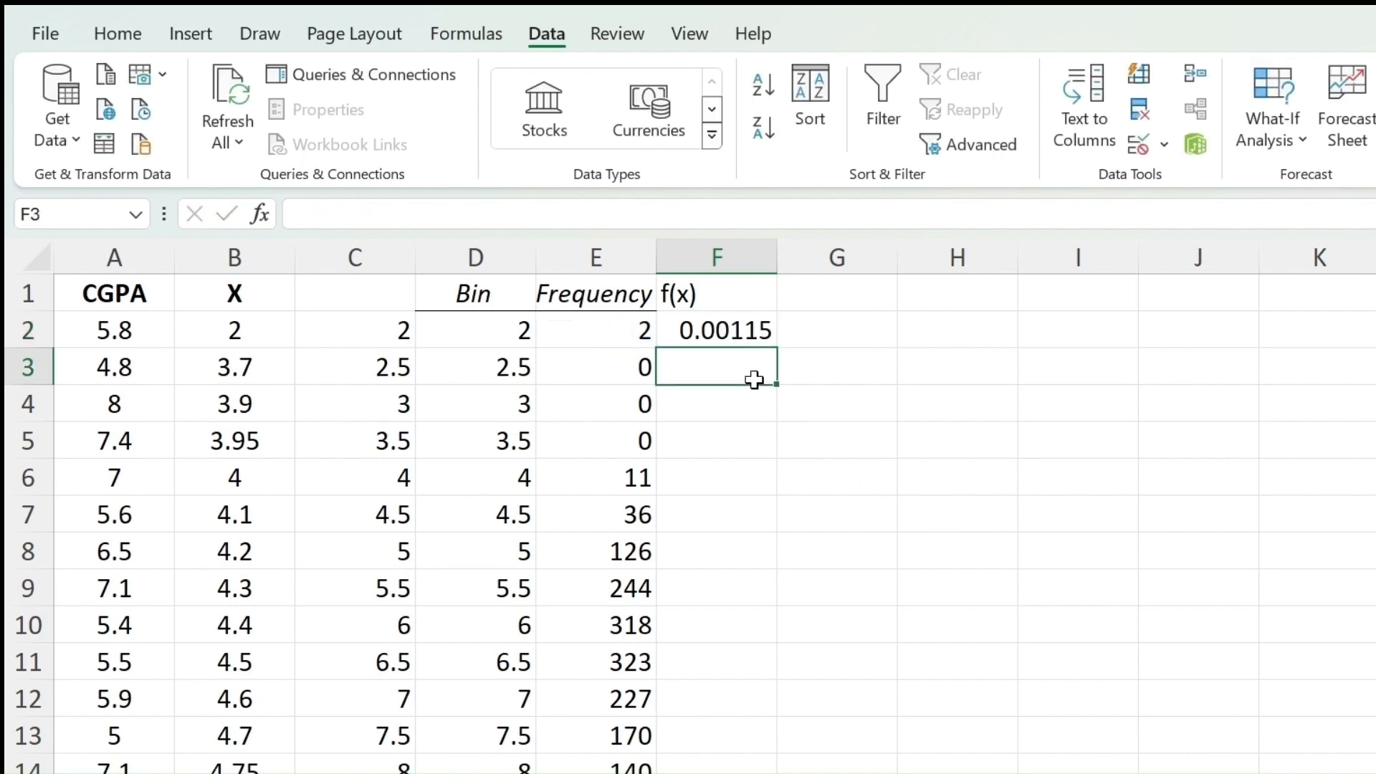
- Fill the f(x) formula from F2 down through F18 for the remaining bins
click(749, 331)
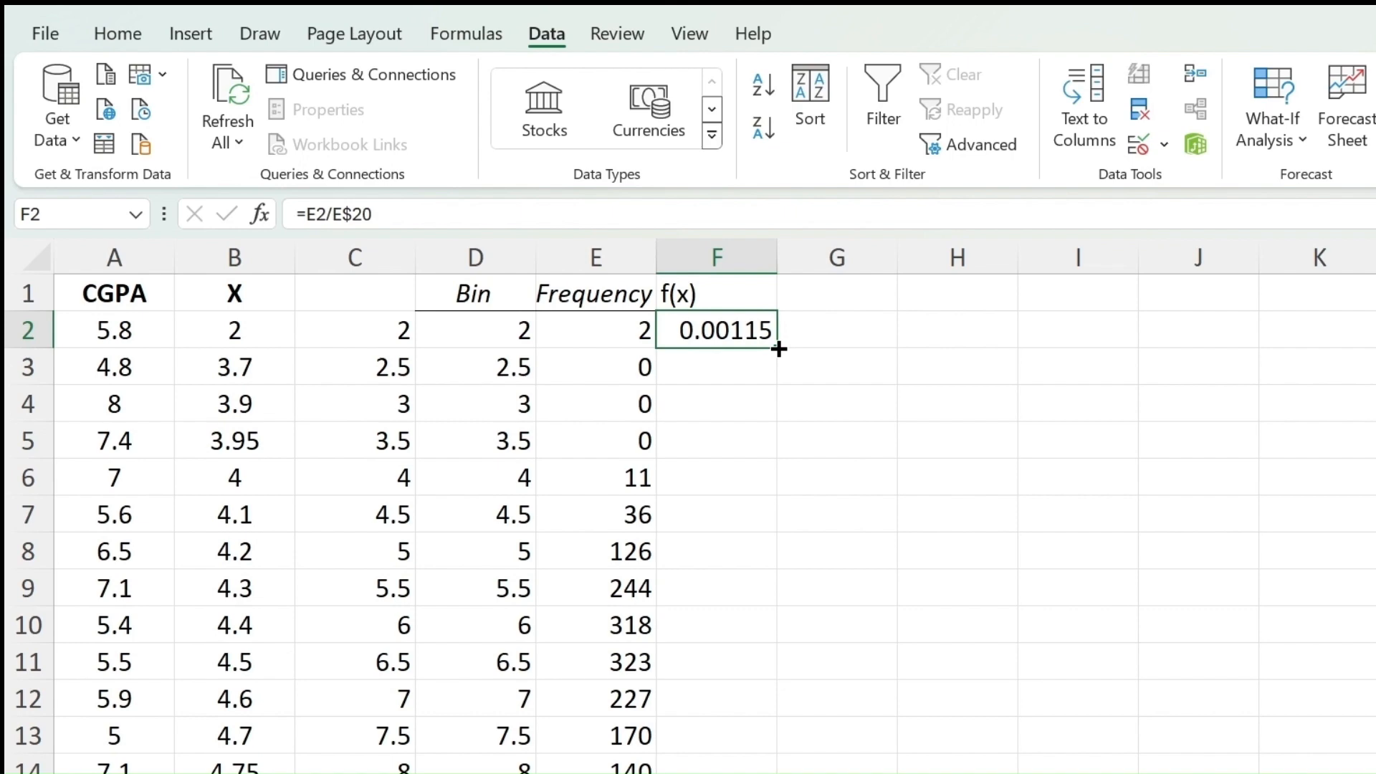
mouse_move(779, 349)
mouse_down()
mouse_move(774, 761)
mouse_move(772, 477)
mouse_up()
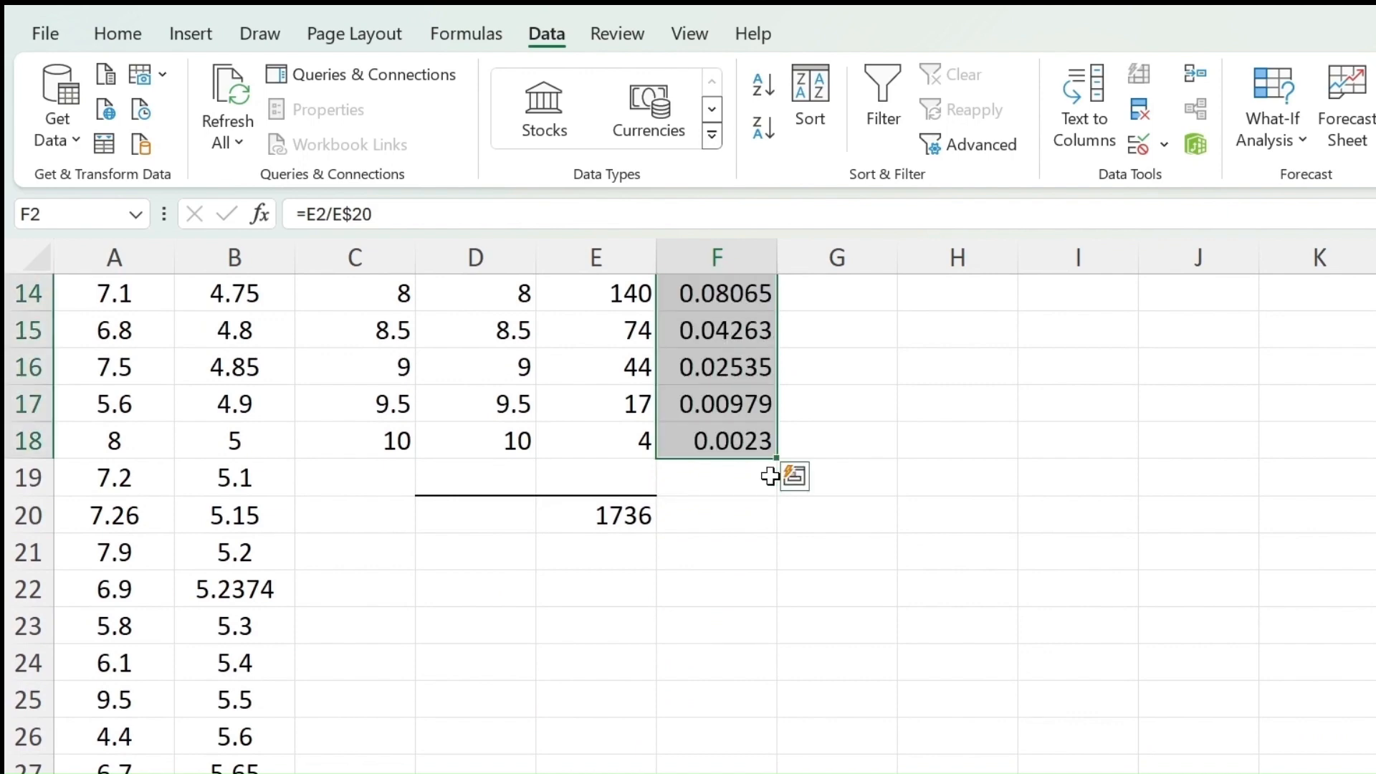
scroll(770, 477, up, 5)
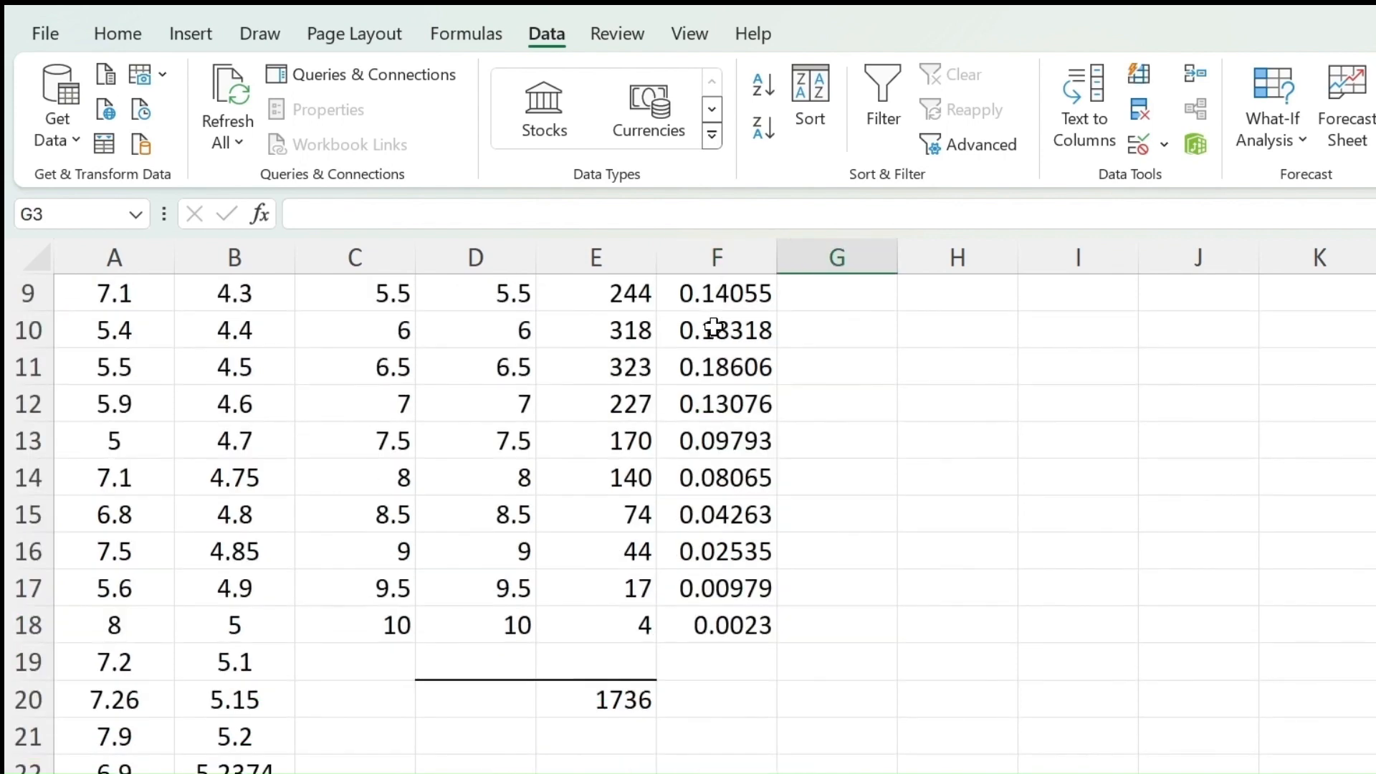
scroll(713, 327, up, 3)
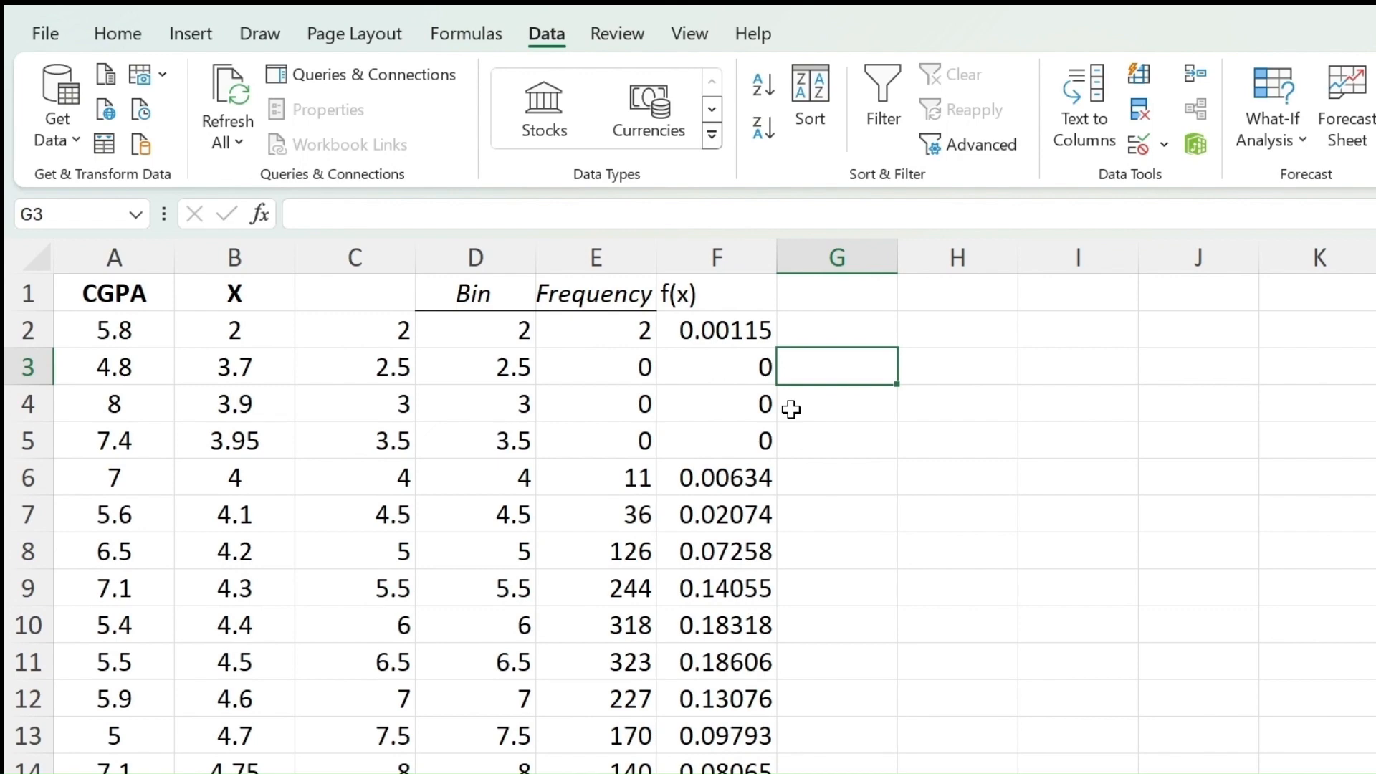
- Calculate the average of the CGPA data in cell I2 with the formula =average(A2:A1737)
click(1056, 336)
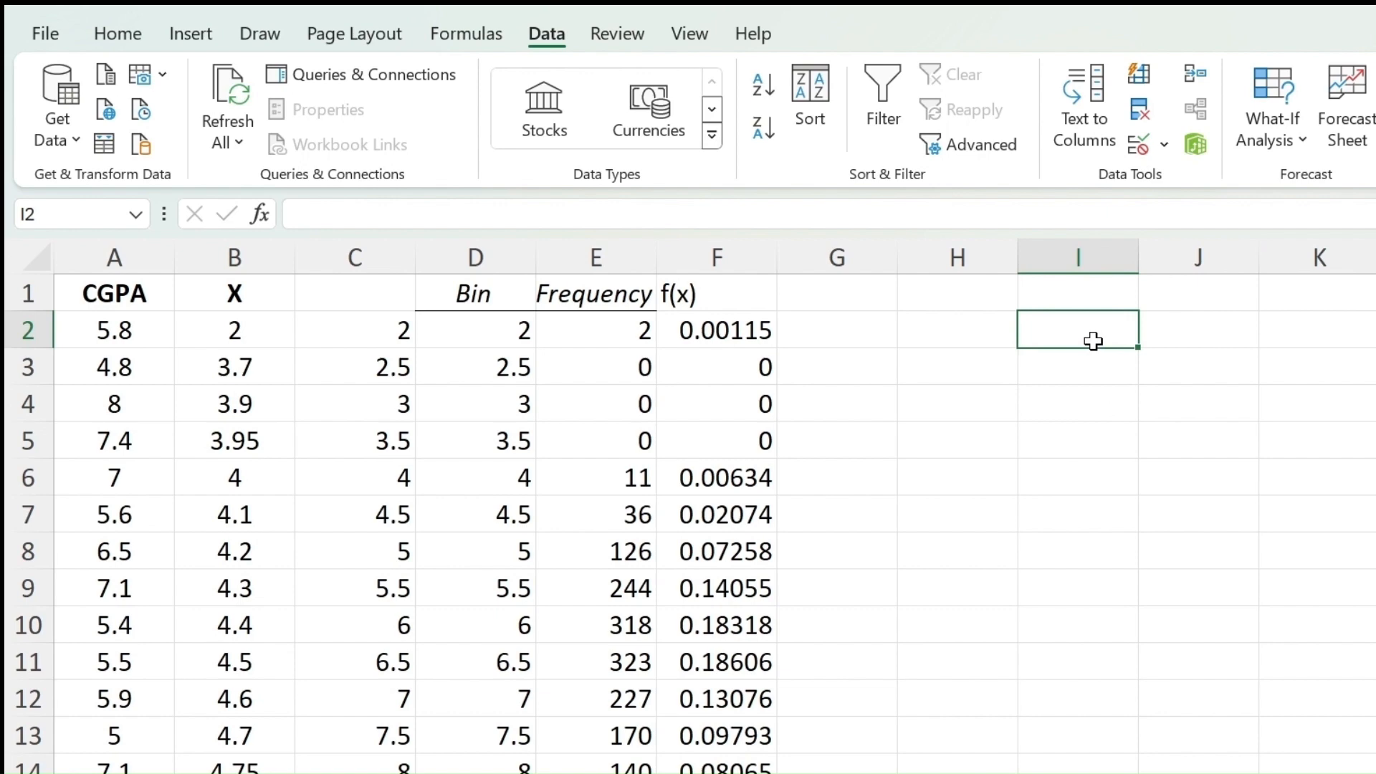
text(=)
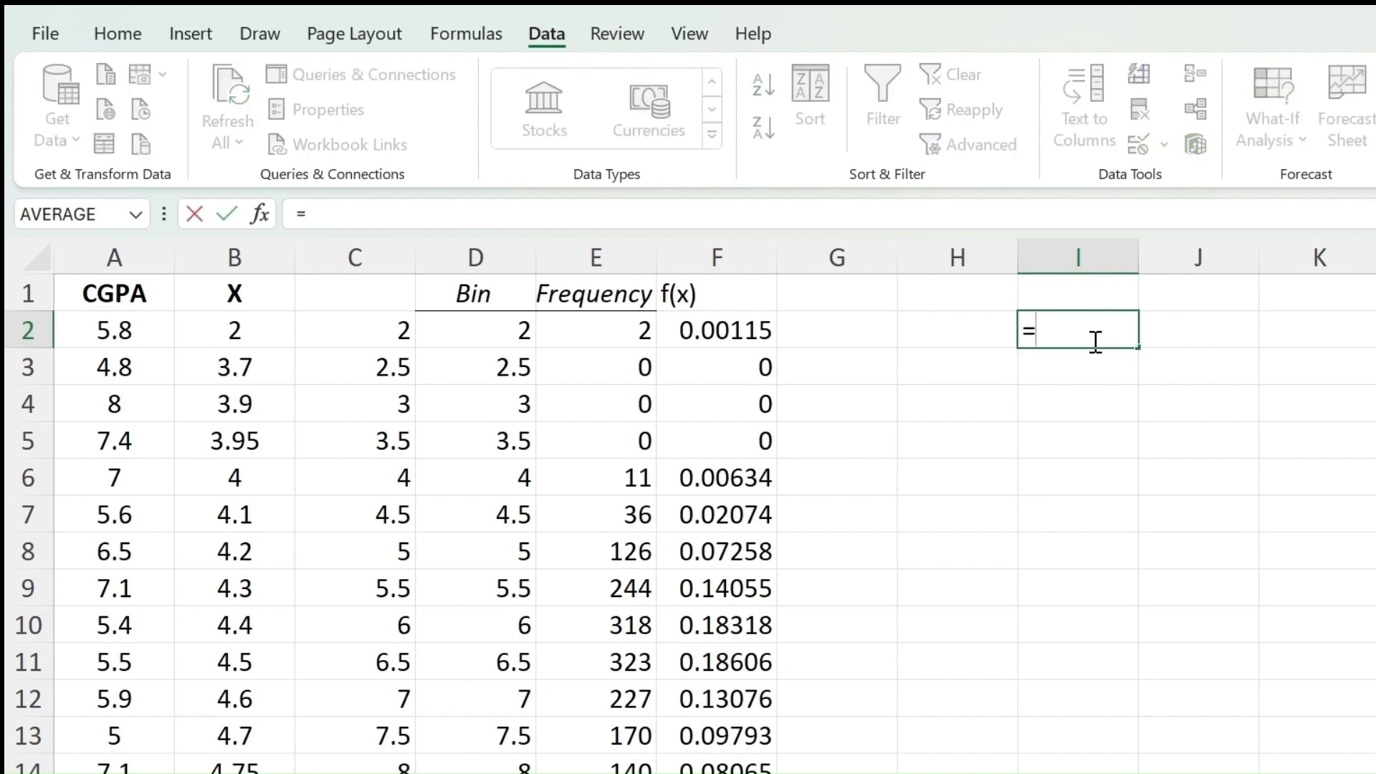
text(aver)
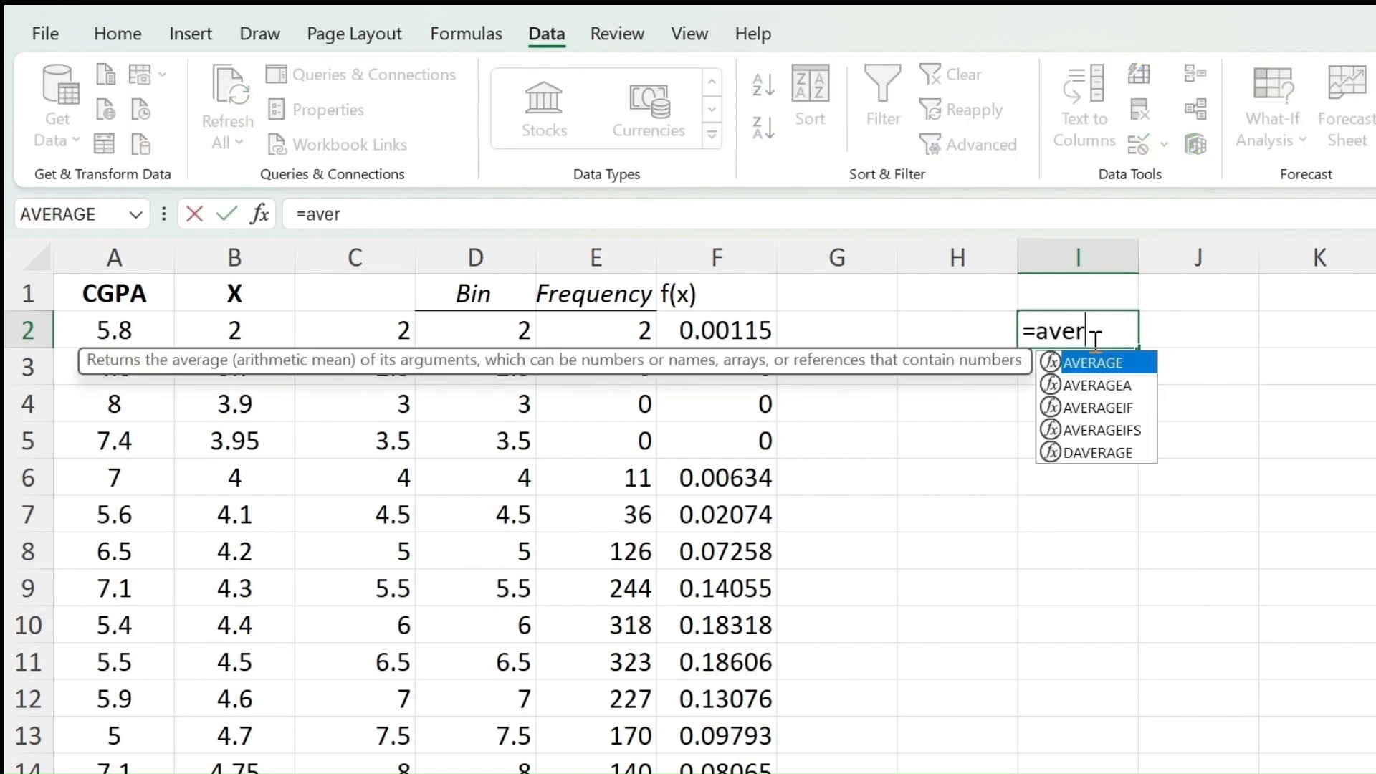
text(age()
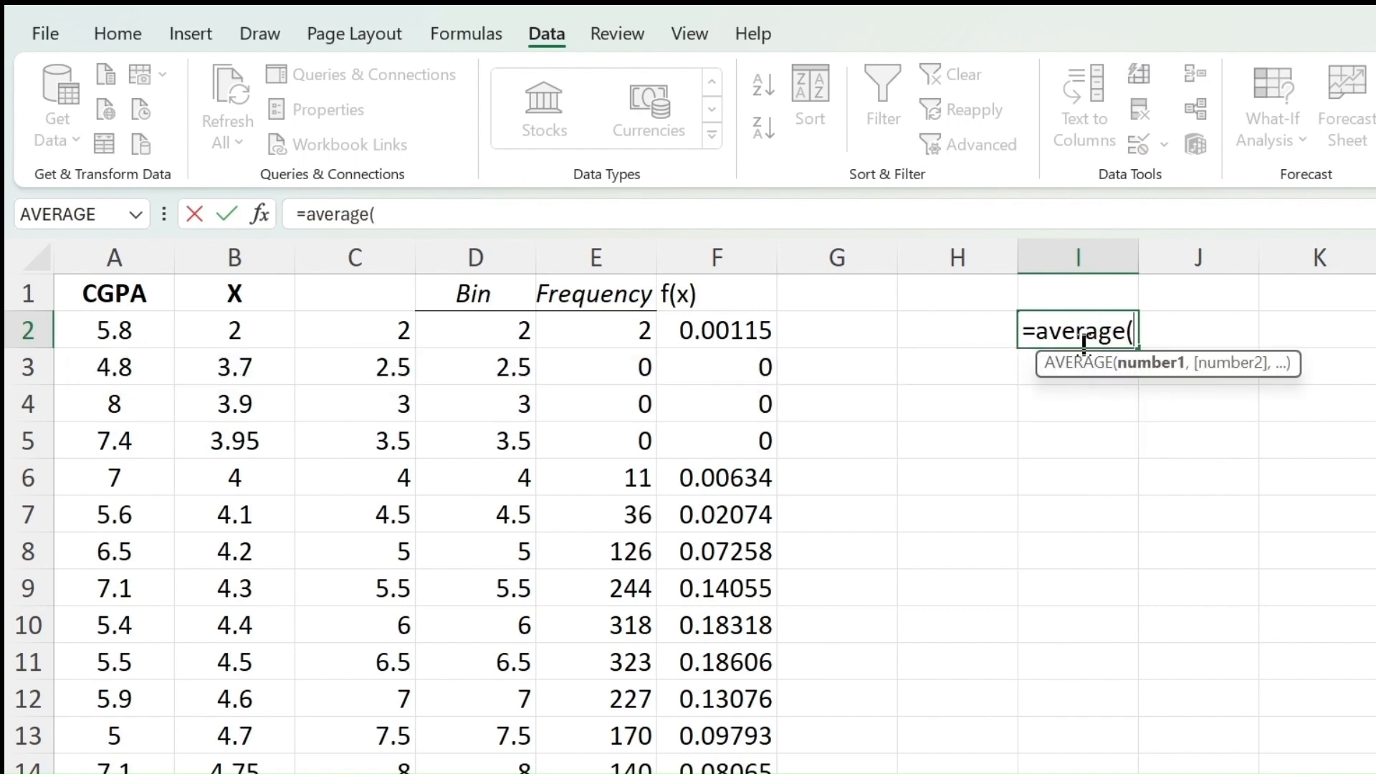
click(136, 330)
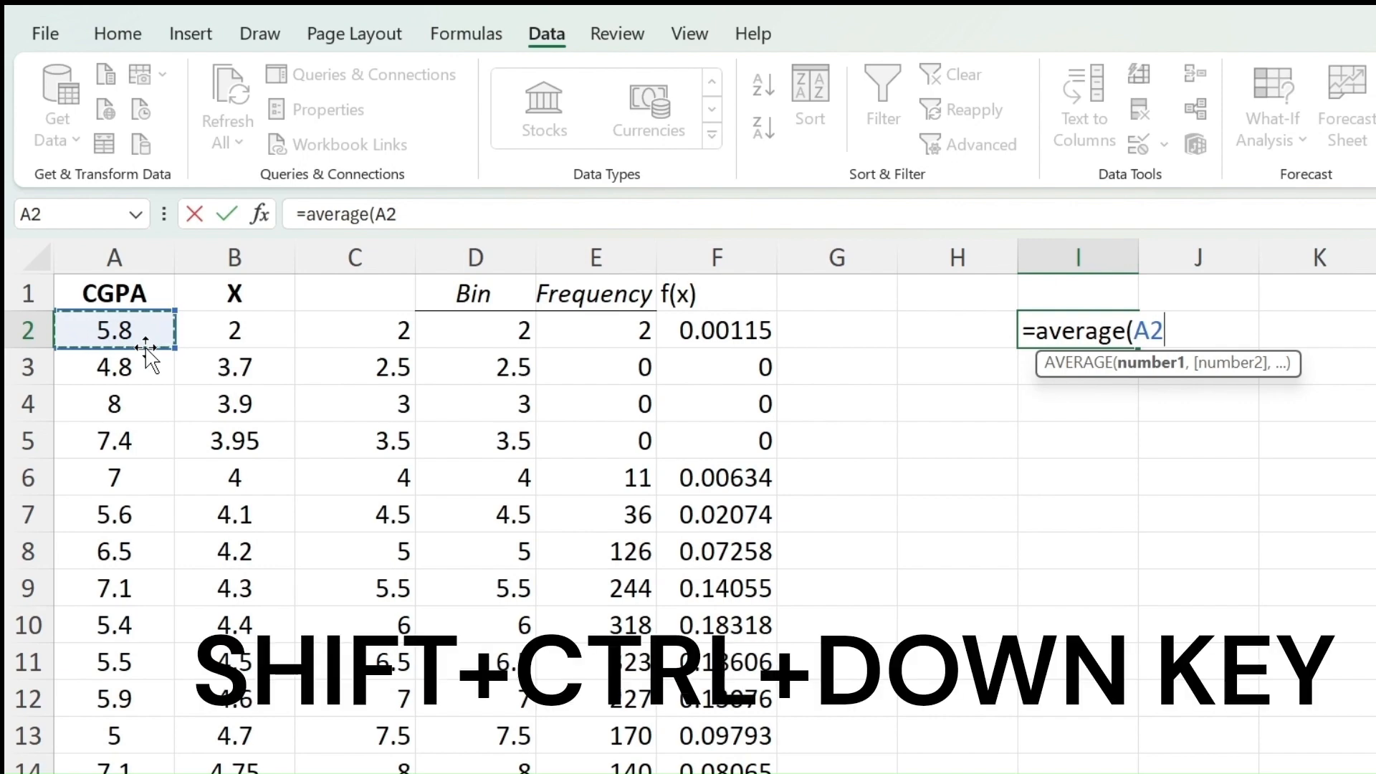
key(ctrl+shift+Down)
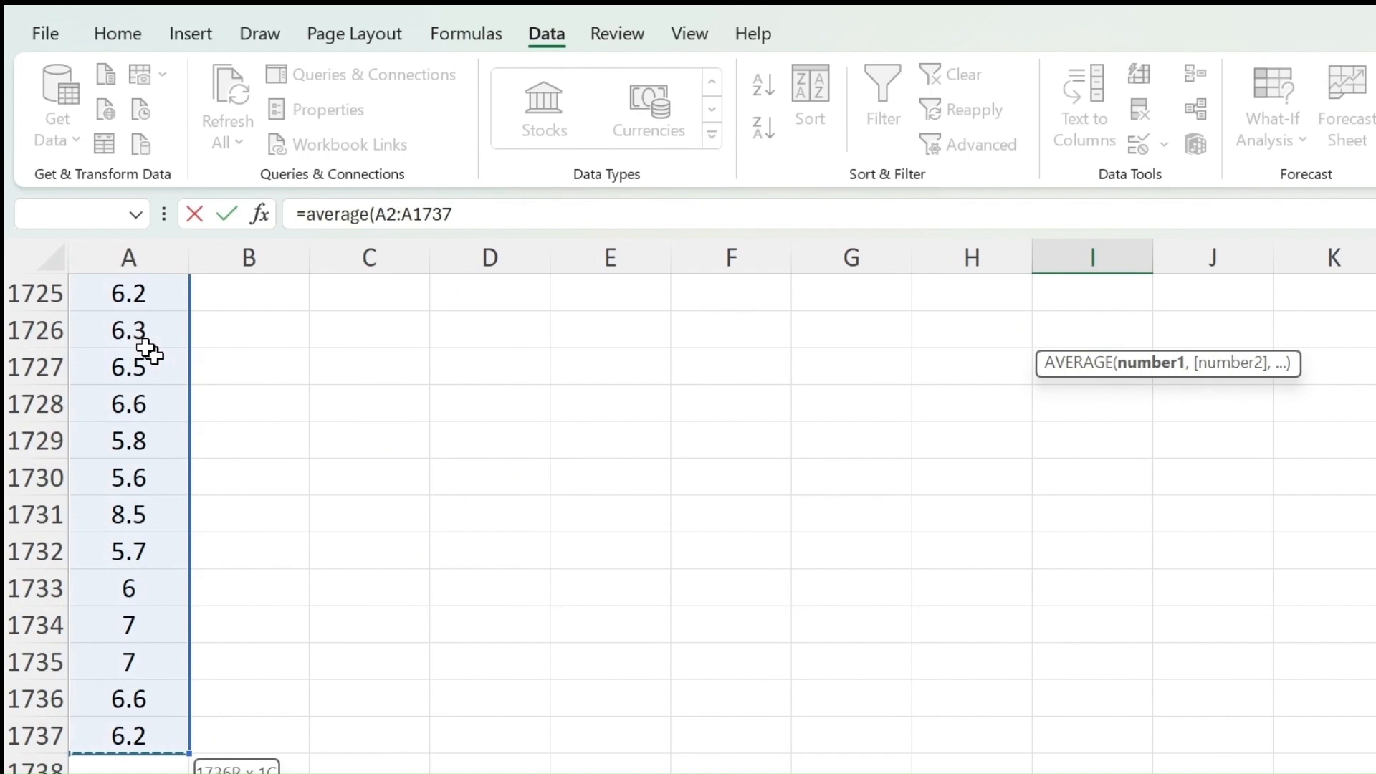
scroll(148, 351, up, 20)
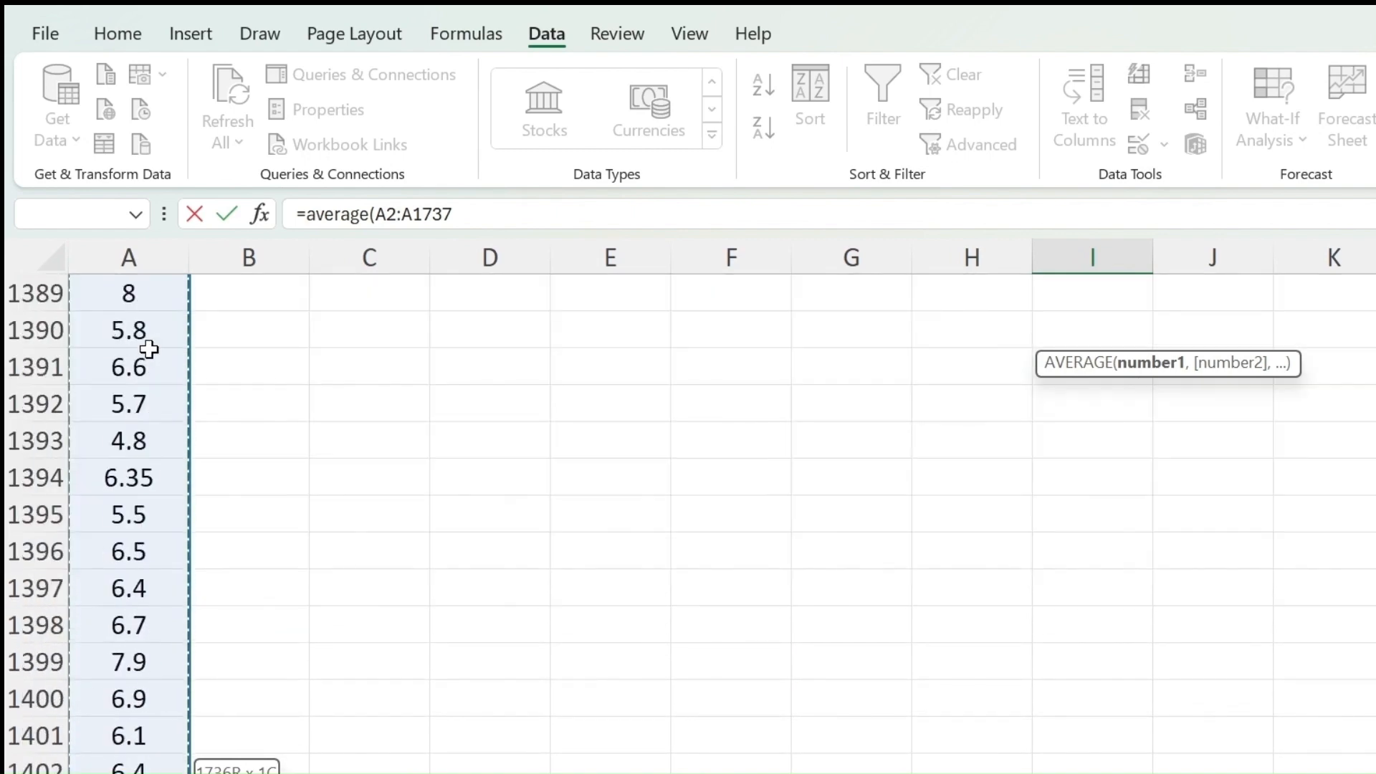
scroll(149, 349, up, 20)
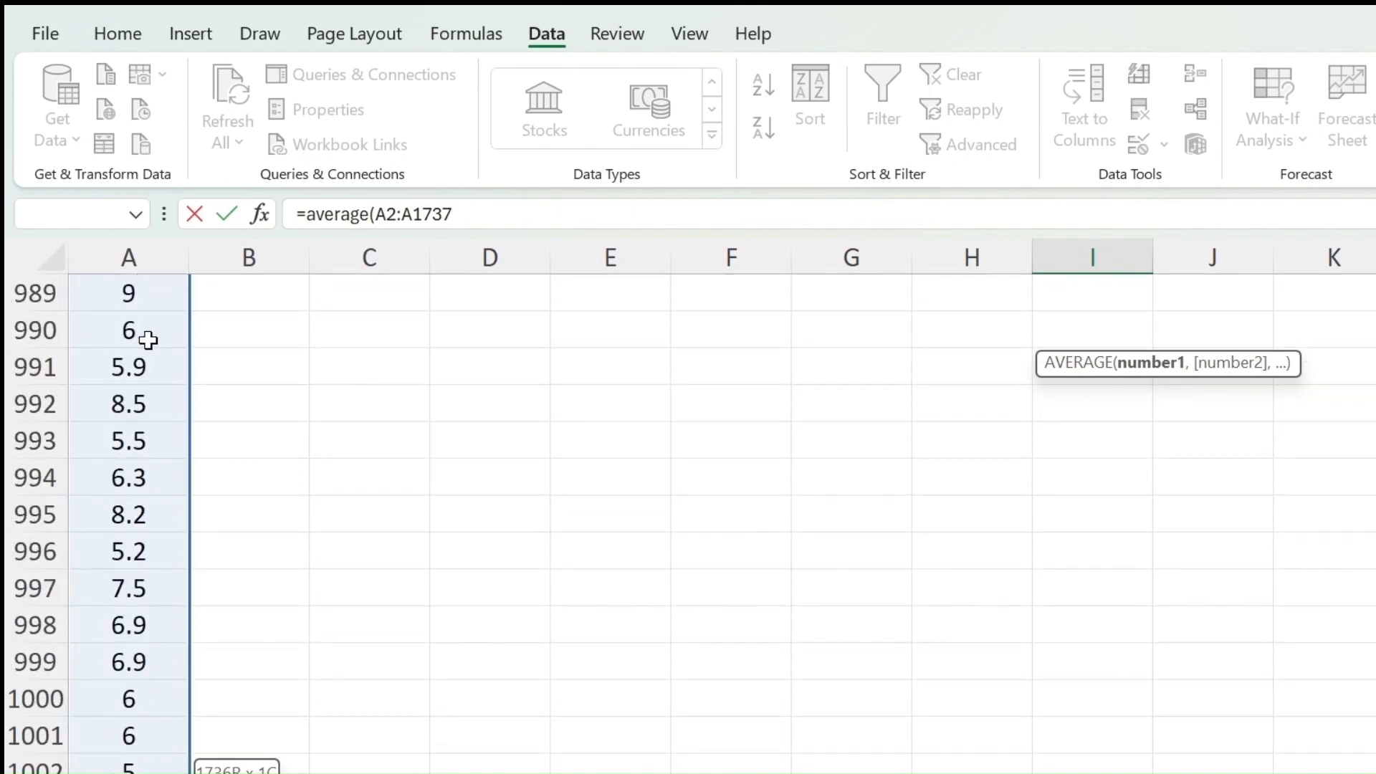
scroll(148, 340, up, 20)
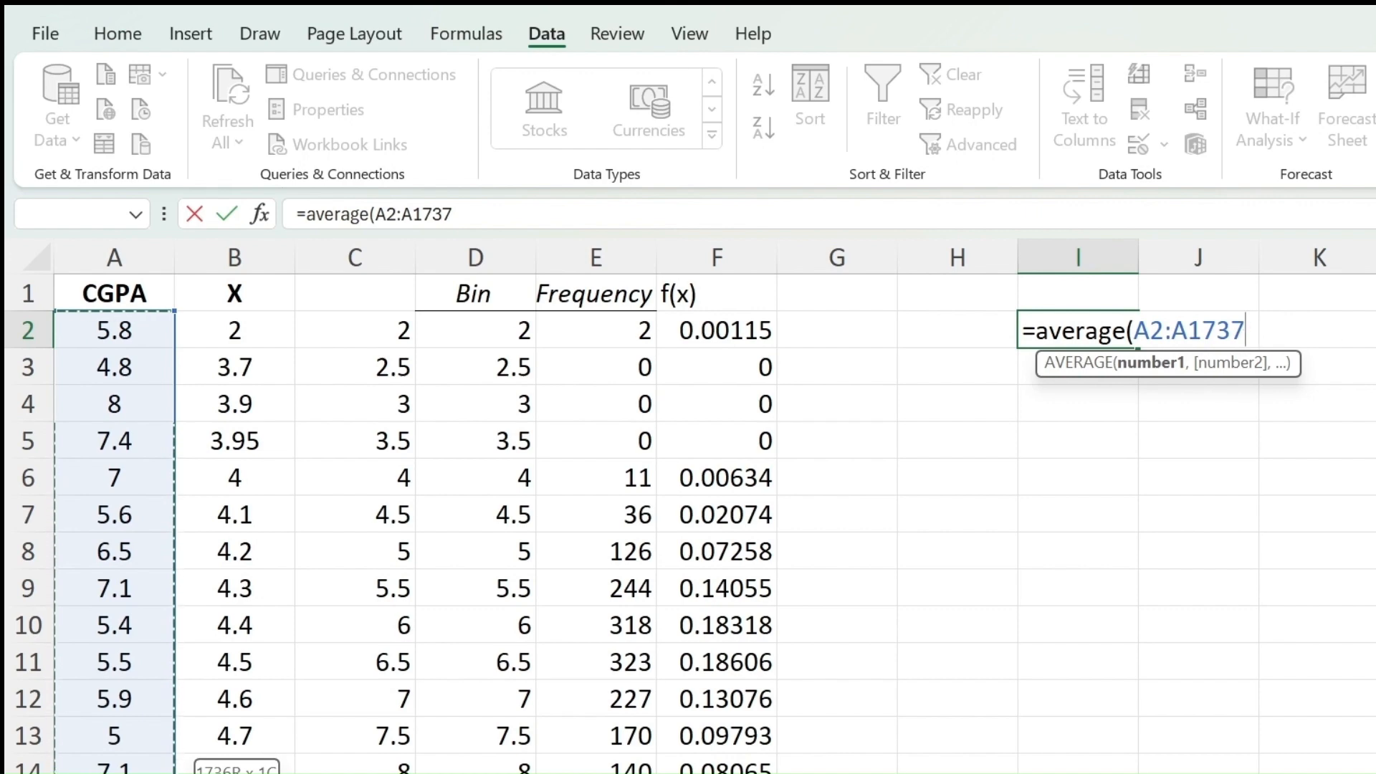
text())
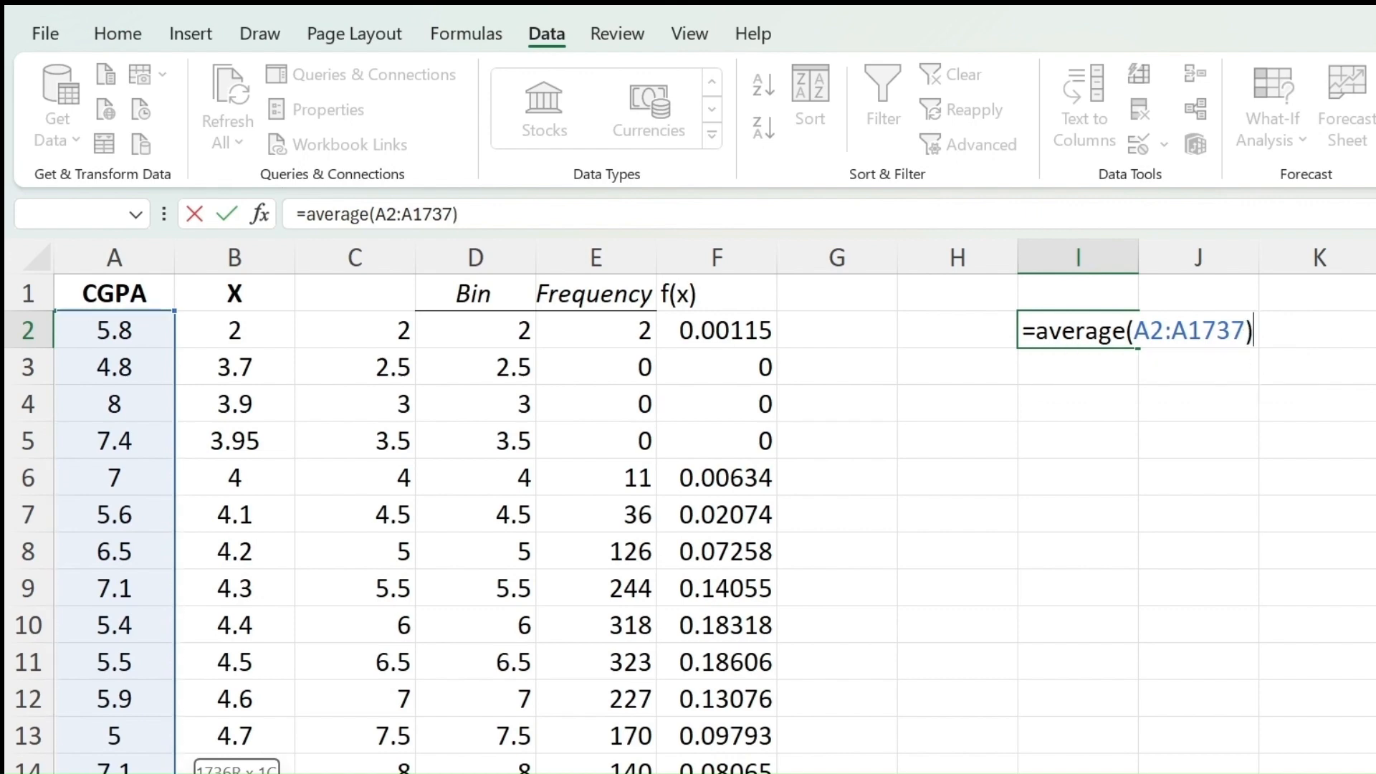
key(Return)
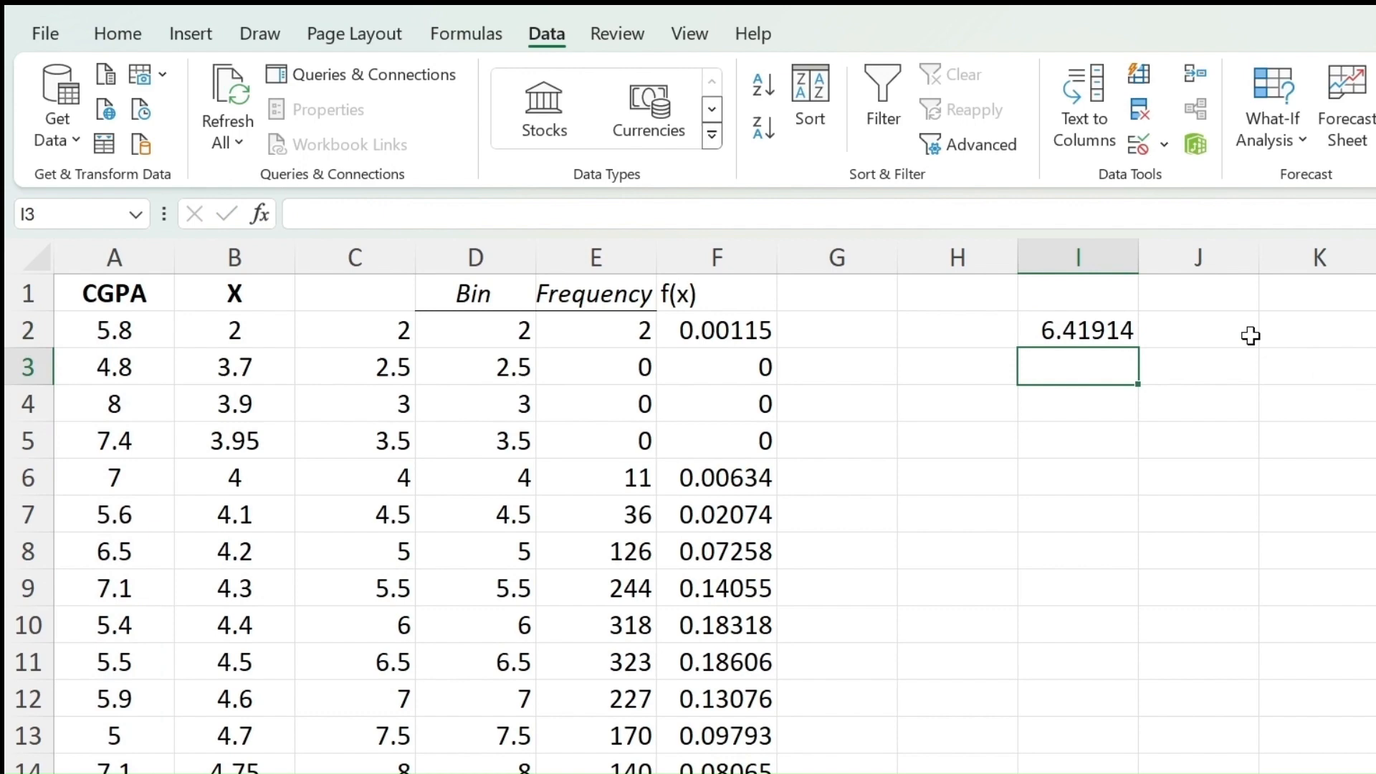
- Label the average by entering mean in cell H2
click(988, 335)
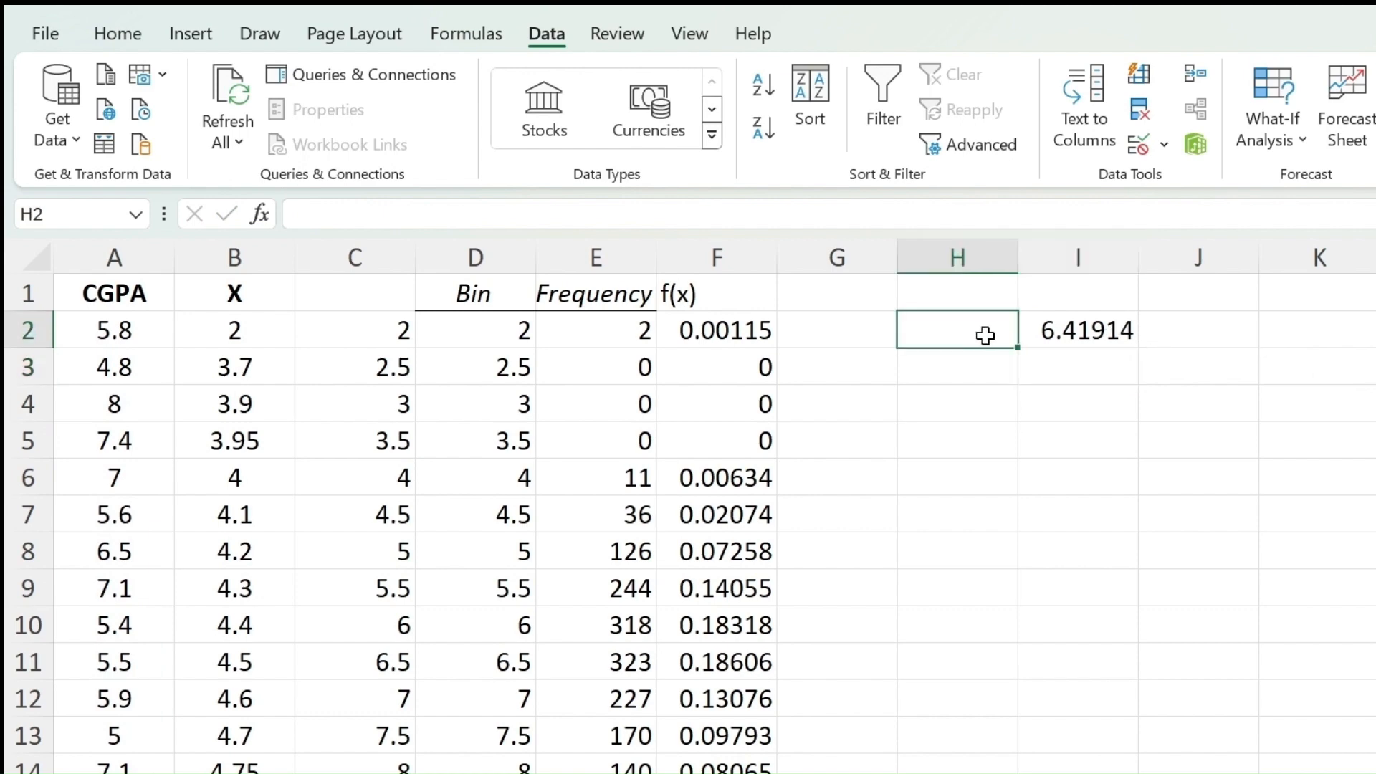
text(mean)
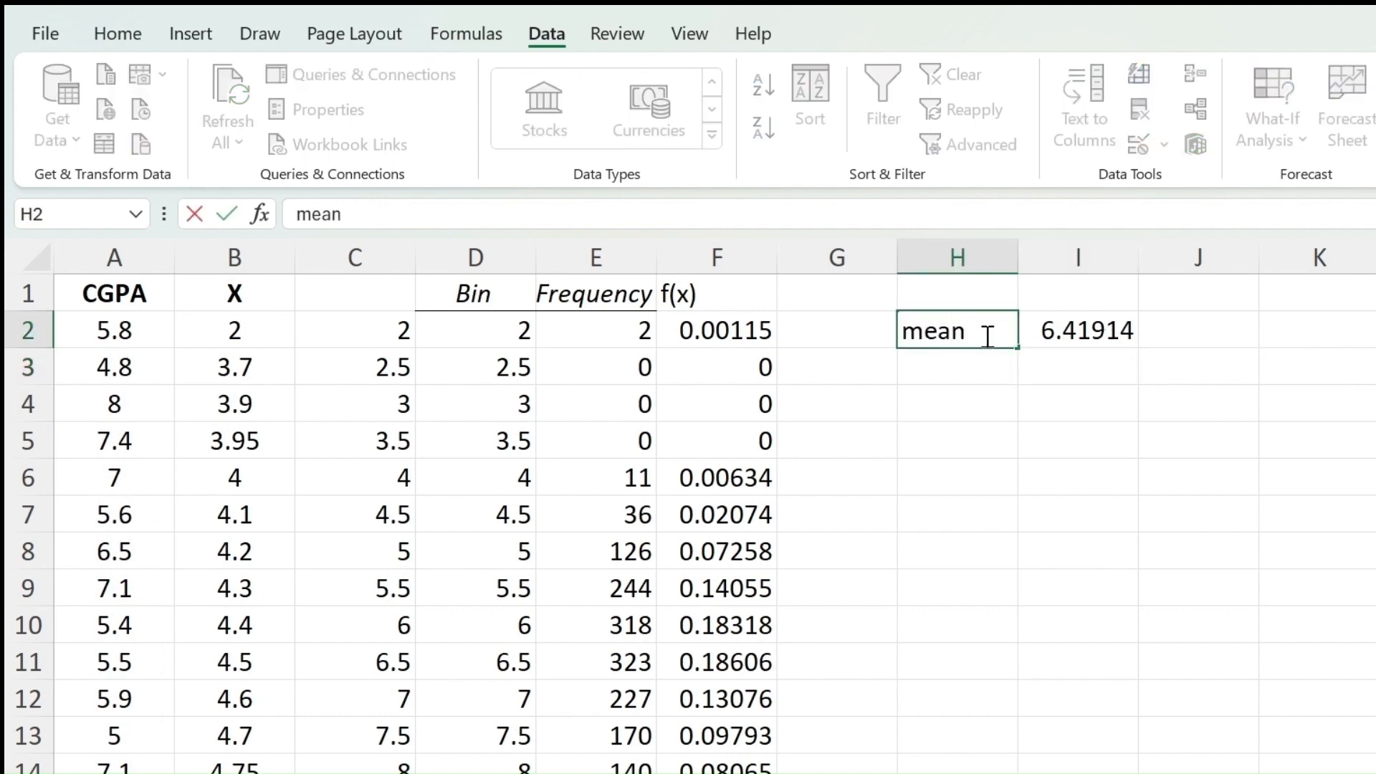
click(1032, 362)
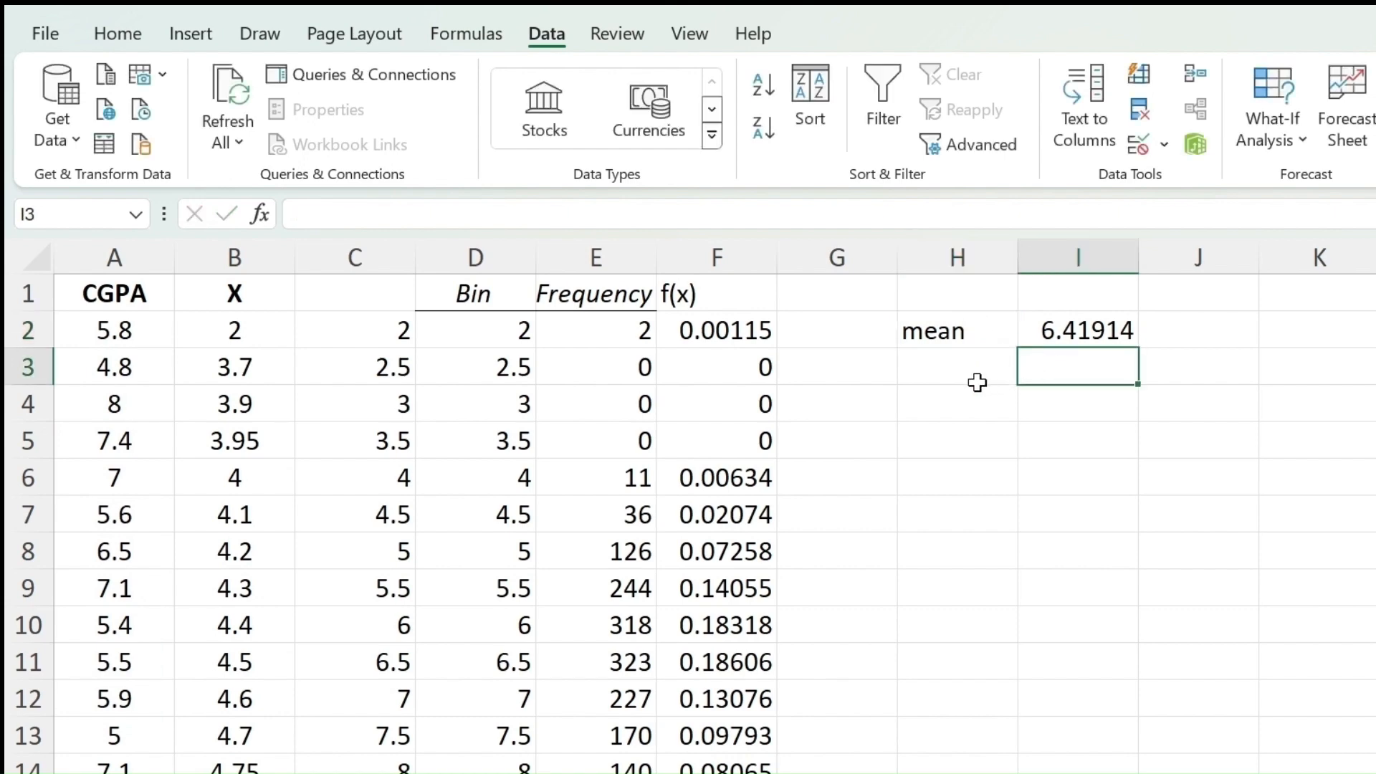
- Calculate the population standard deviation of the CGPA data in cell I3 with the formula =stdev.P(A2:A1737)
click(978, 382)
click(1062, 364)
double_click(1062, 364)
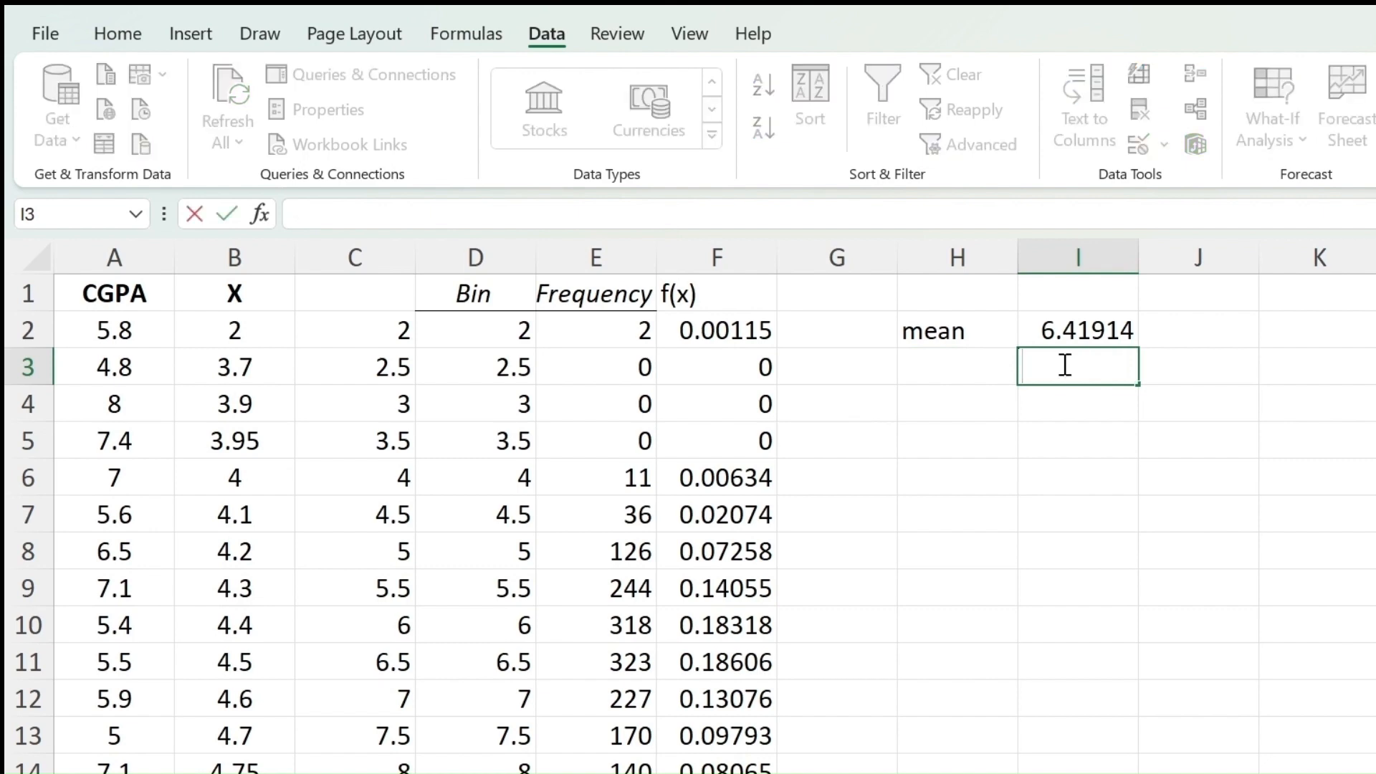
text(=st)
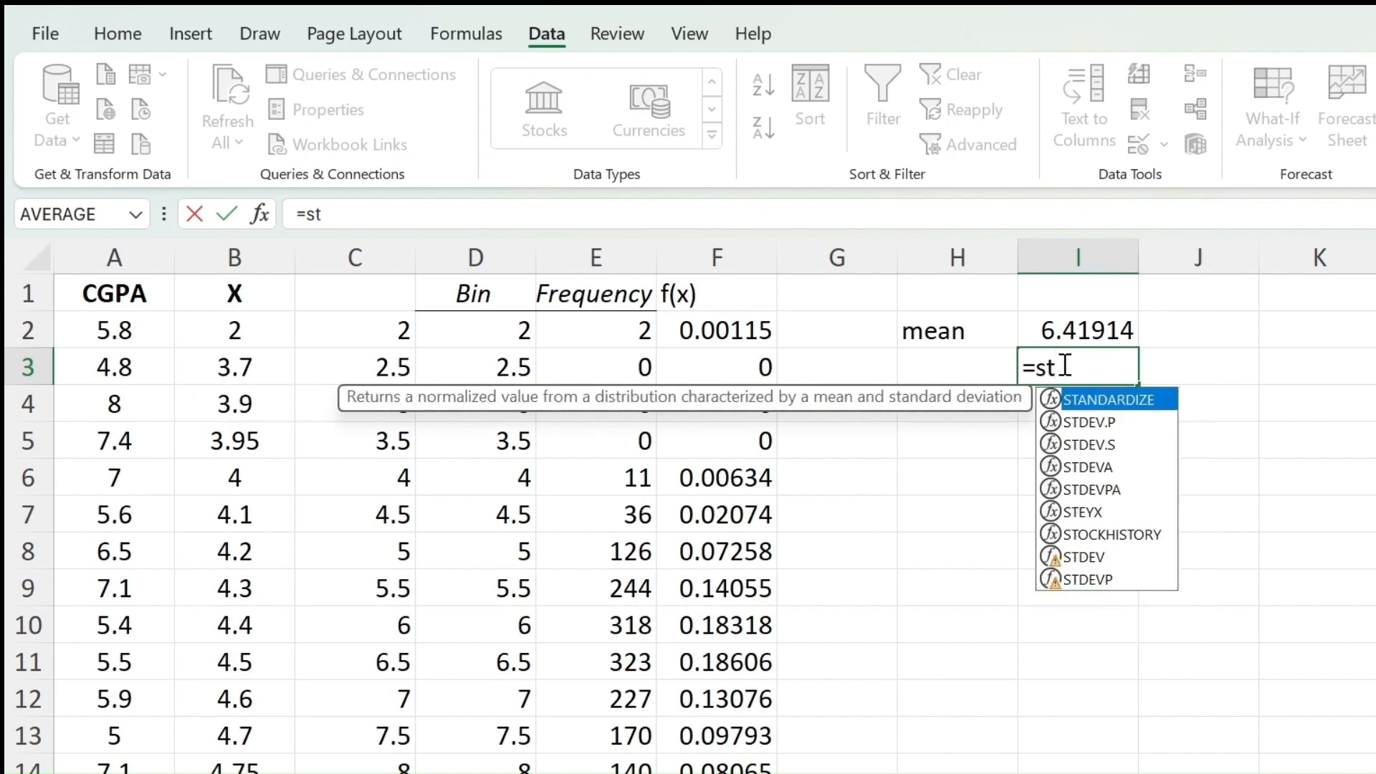
text(dev)
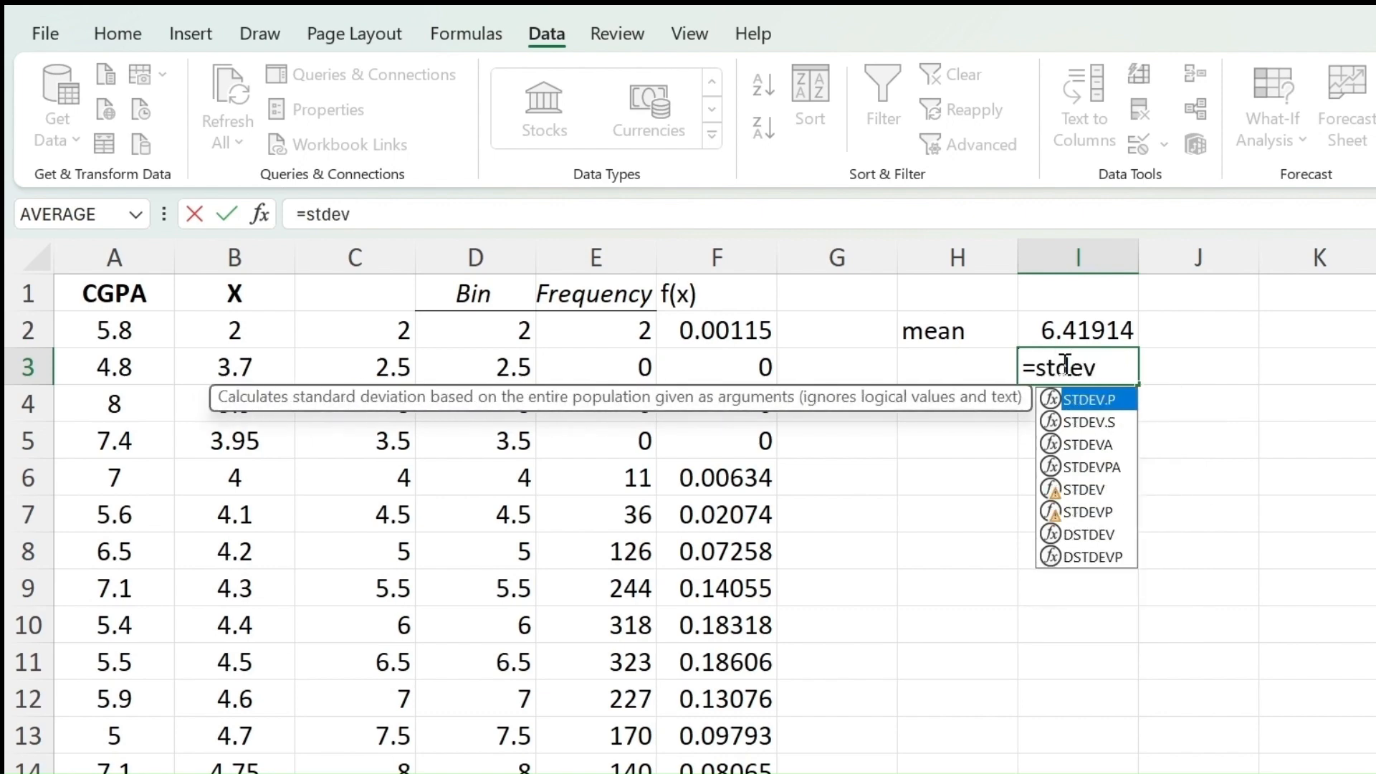
text(.)
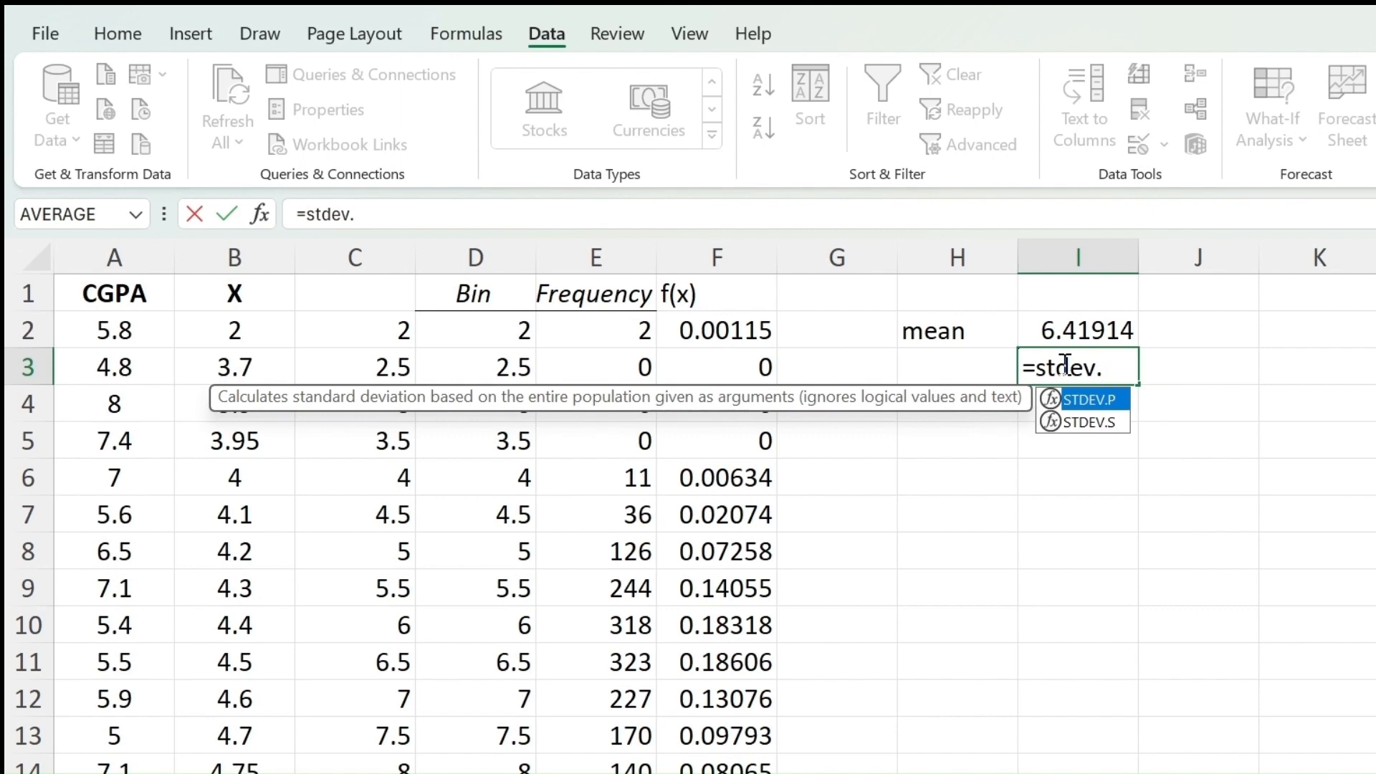
text(P)
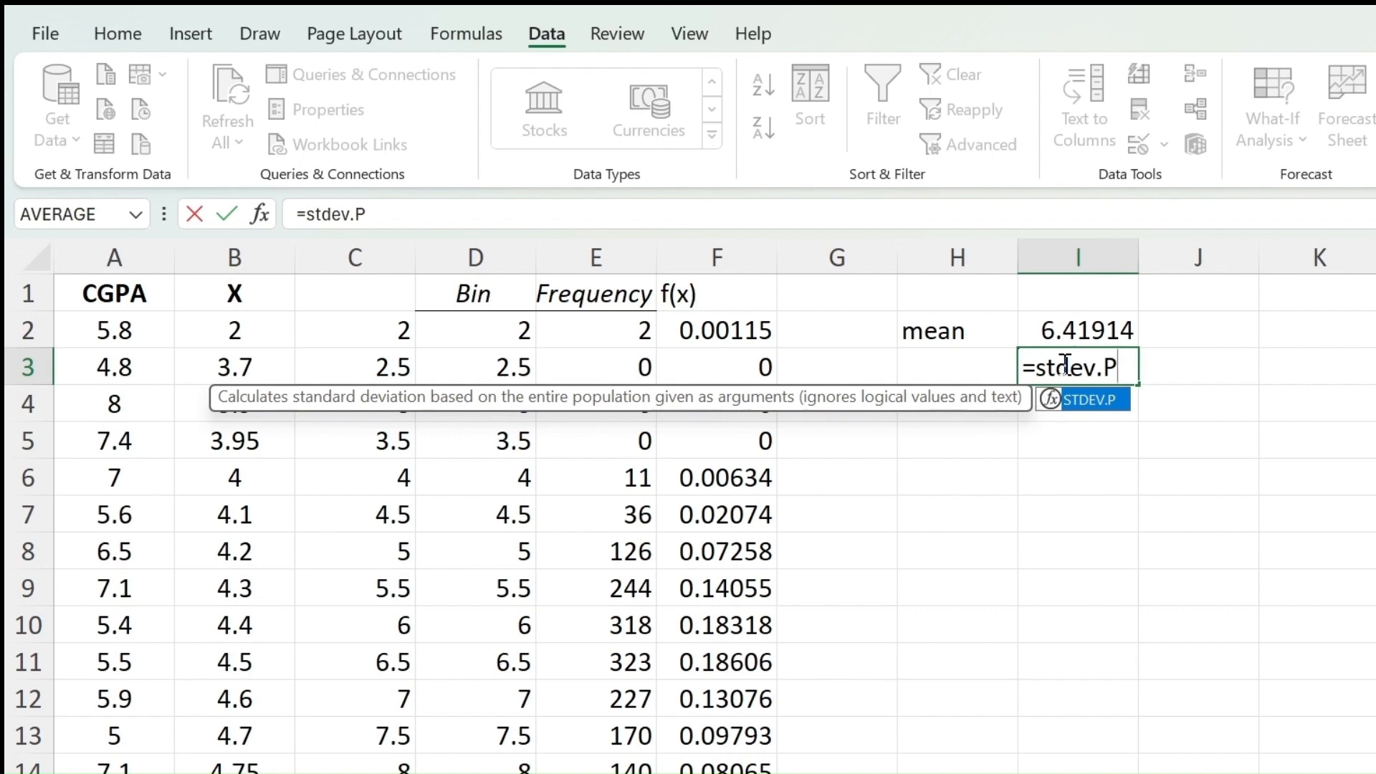
text(()
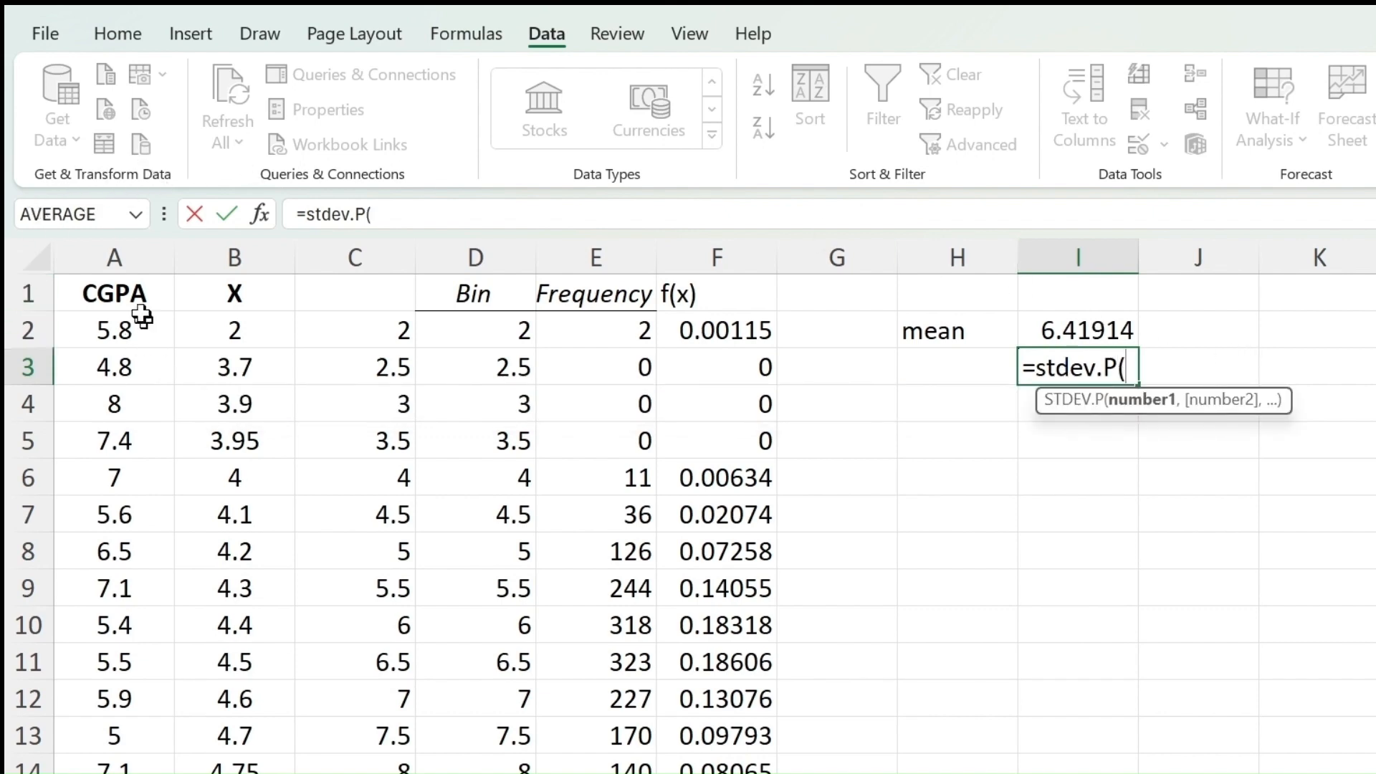
click(130, 331)
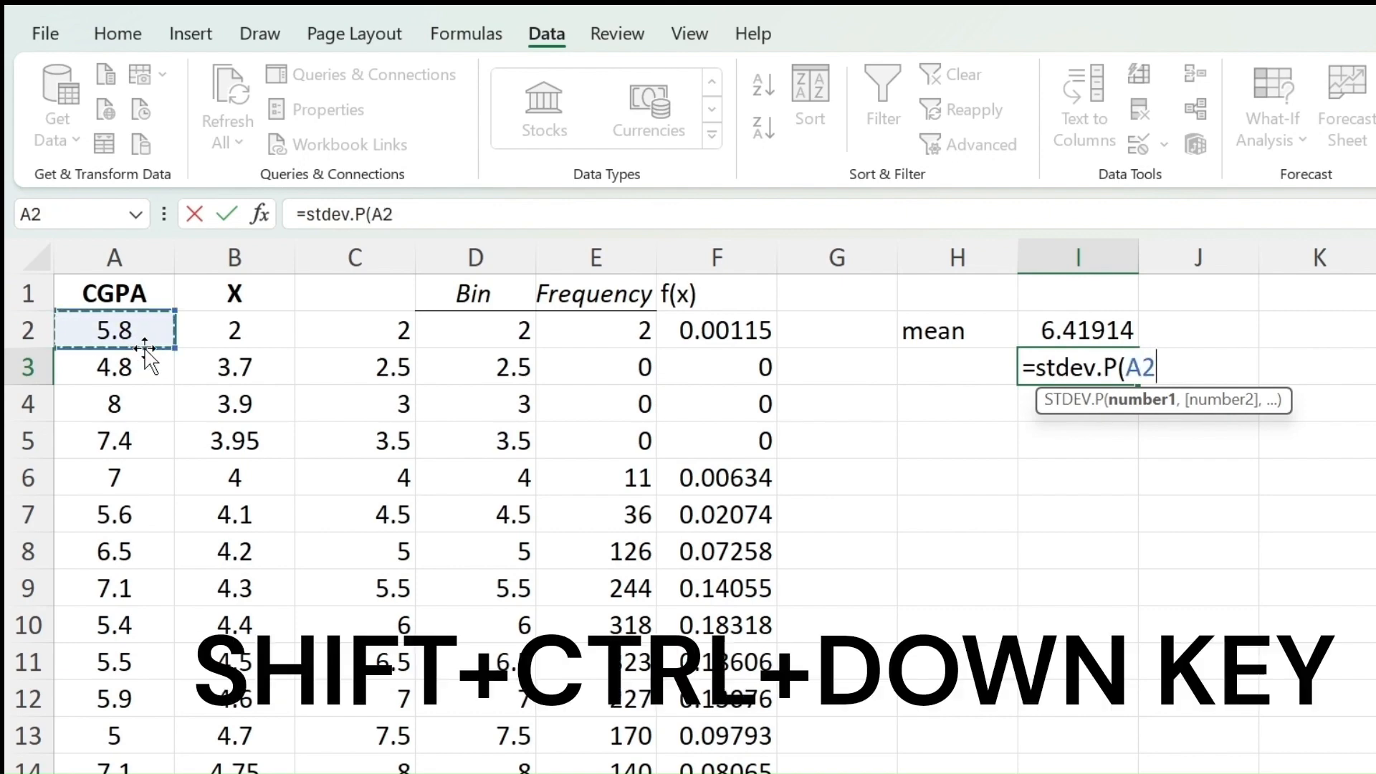
key(ctrl+shift+Down)
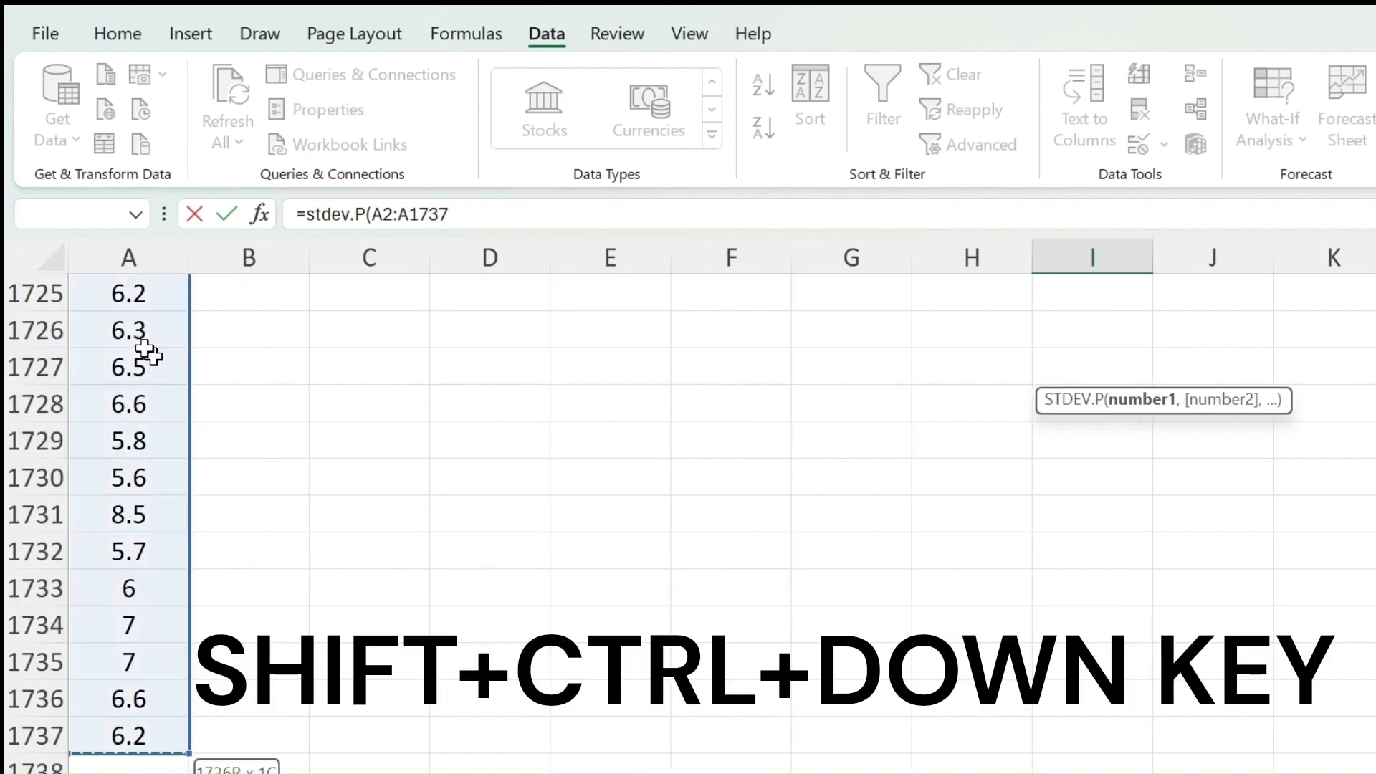
text())
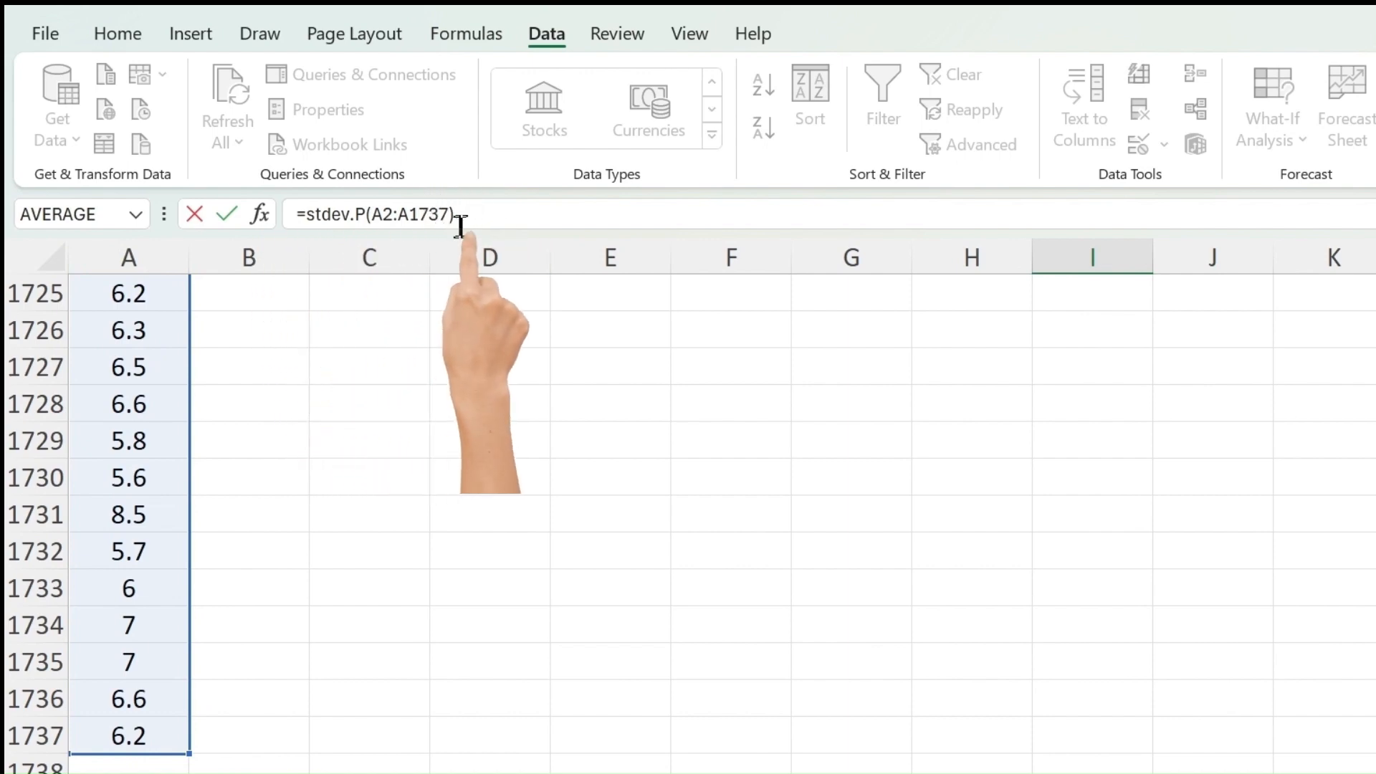
key(Return)
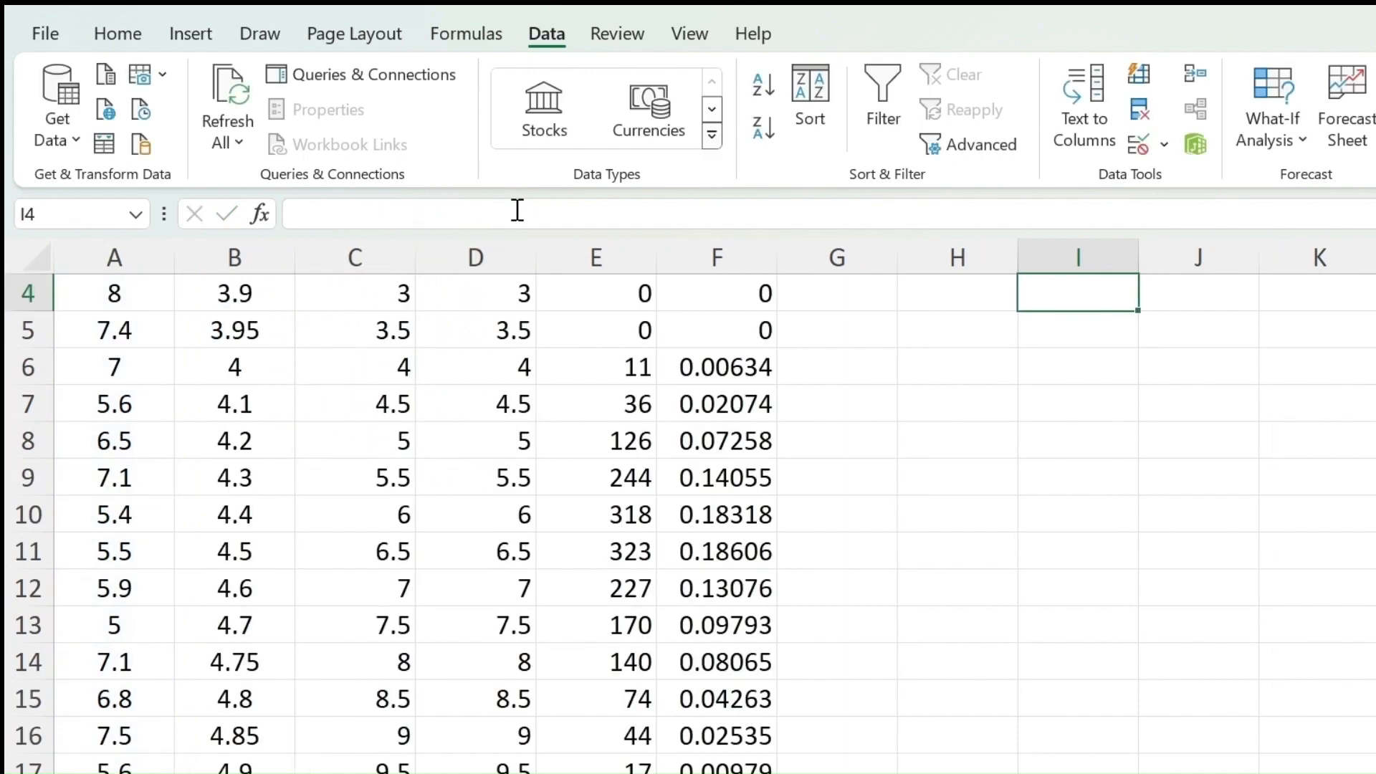
scroll(719, 455, up, 1)
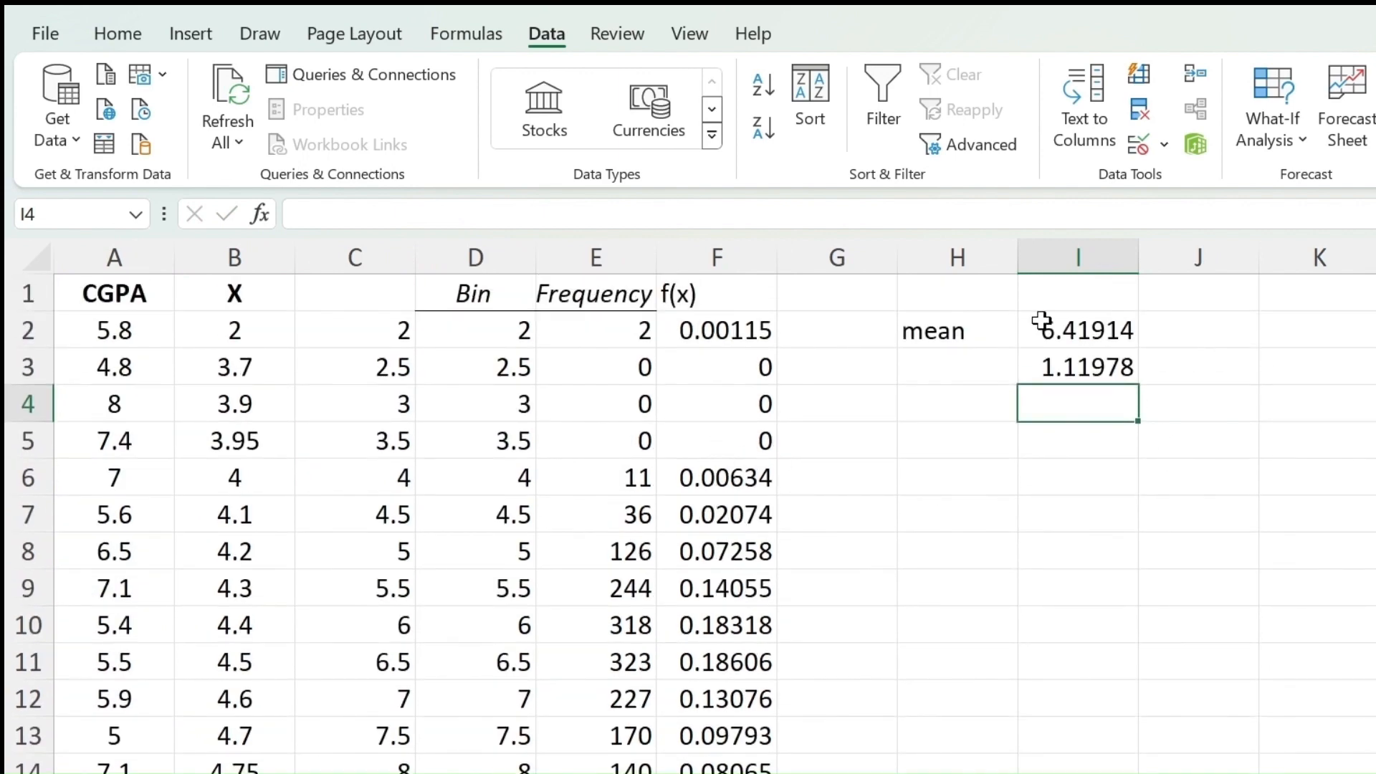
- Label the standard deviation by entering std in cell H3
click(1001, 372)
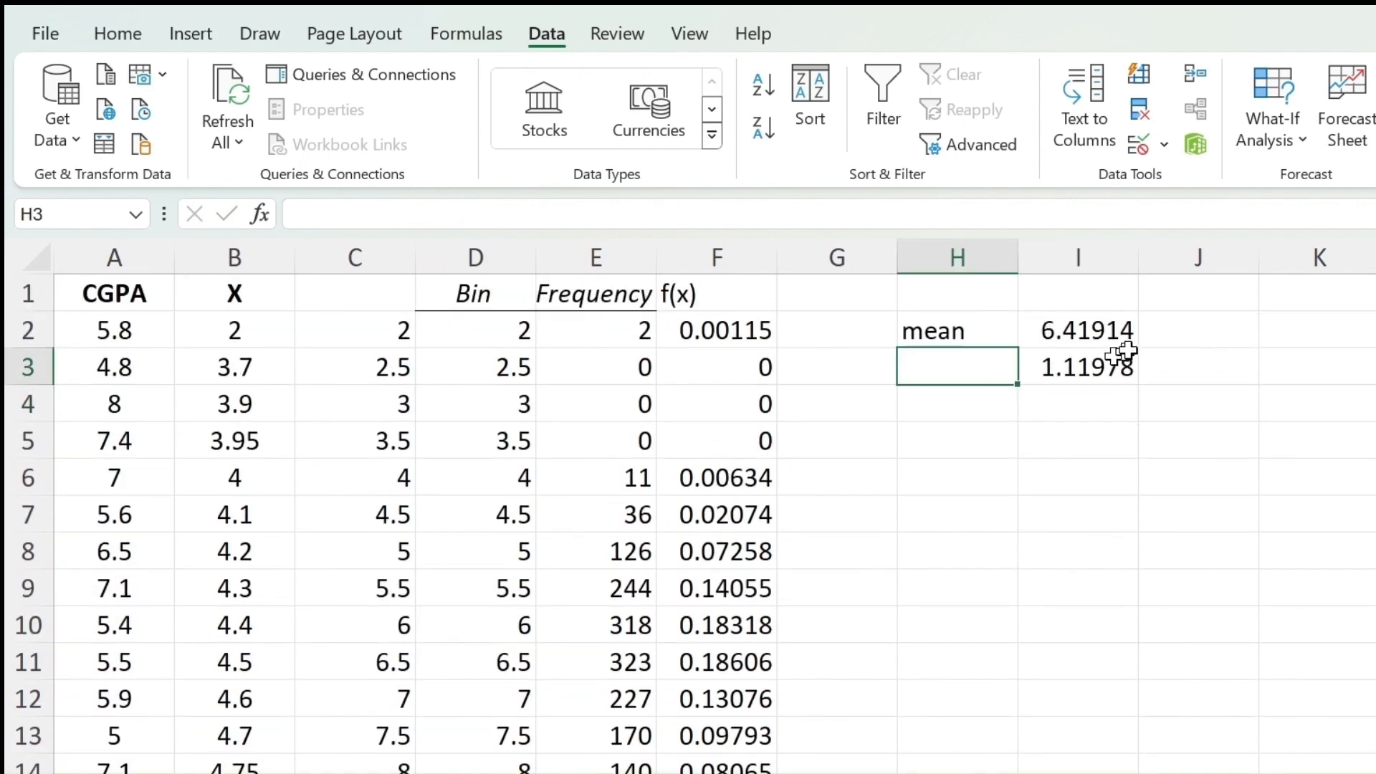
text(st)
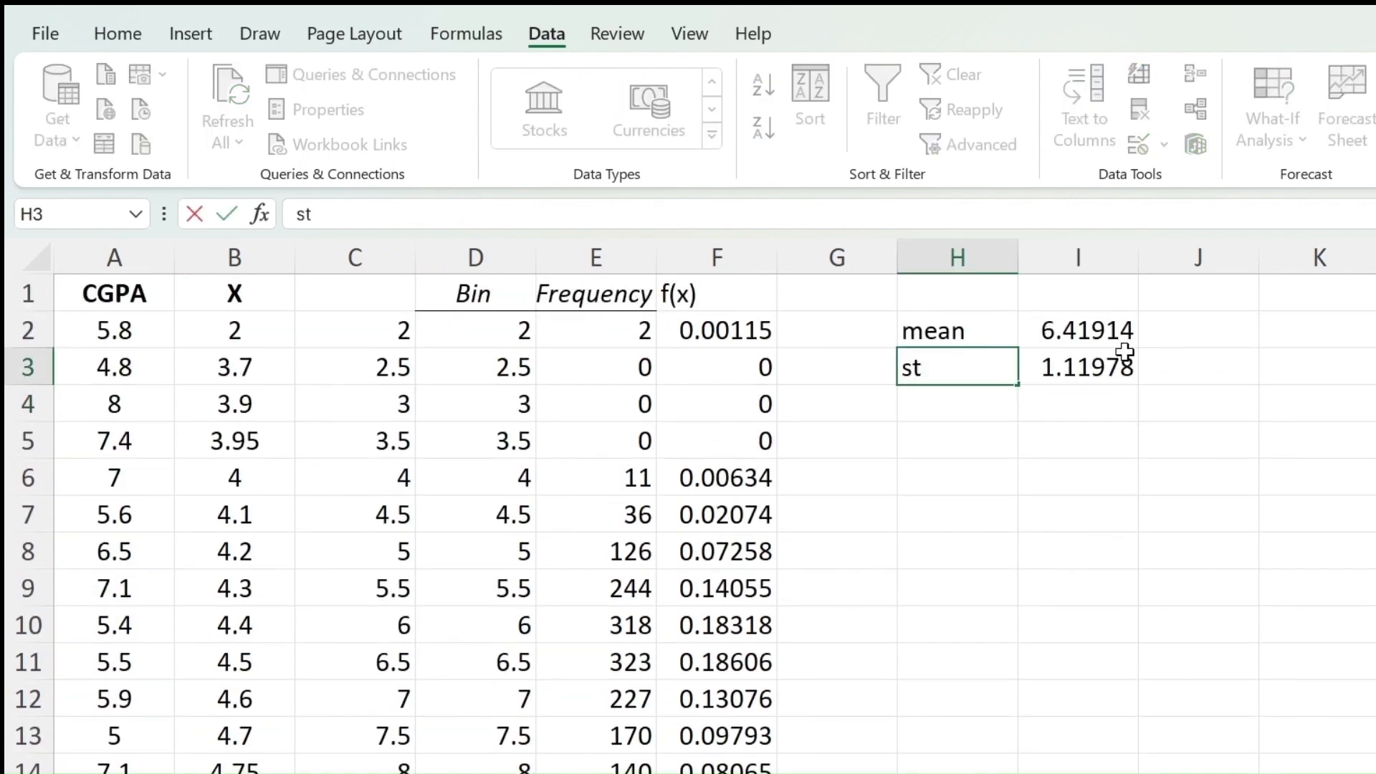
text( d)
key(BackSpace)
key(BackSpace)
text(d)
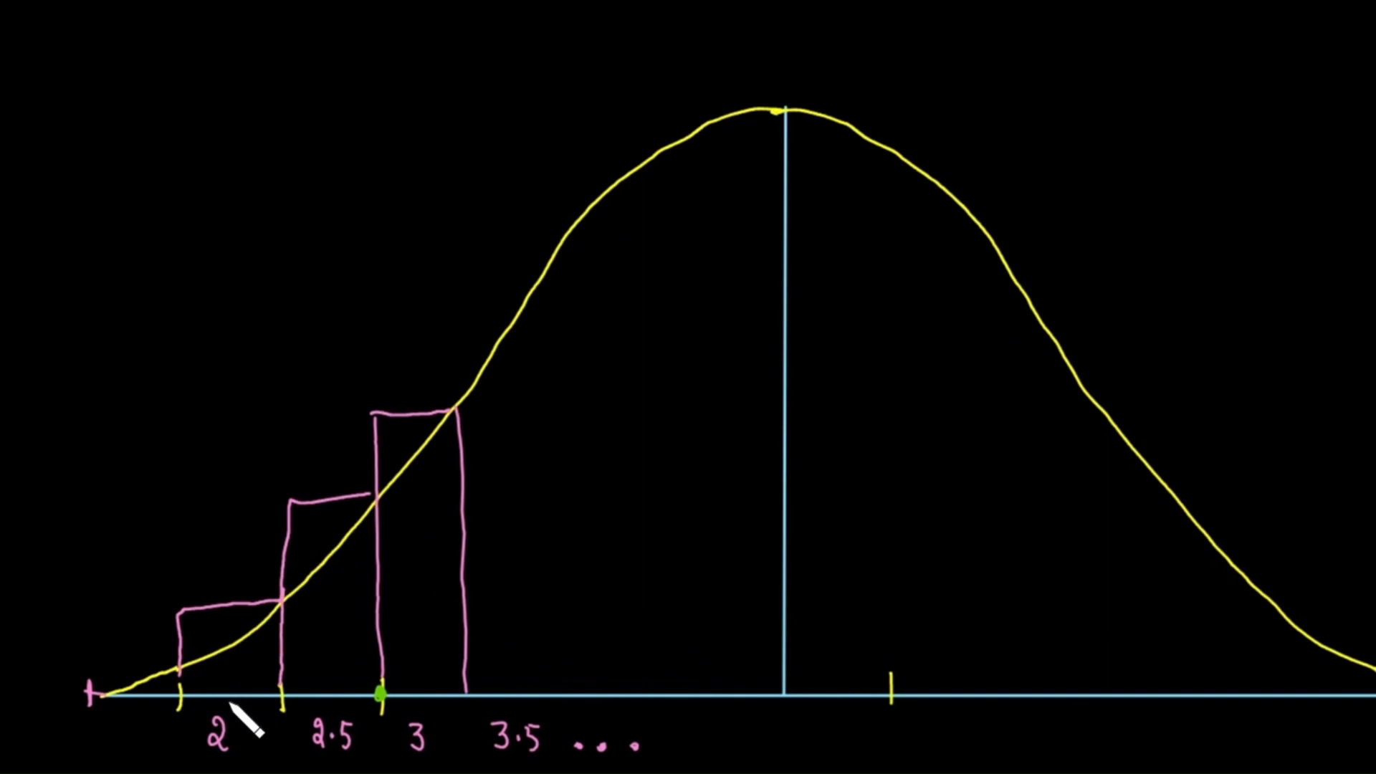
- On the bell-curve sketch, mark the first bar's midpoint and label its boundaries 2-0.25 and 2+0.25 with arrows
drag(224, 687, 224, 701)
drag(176, 708, 167, 739)
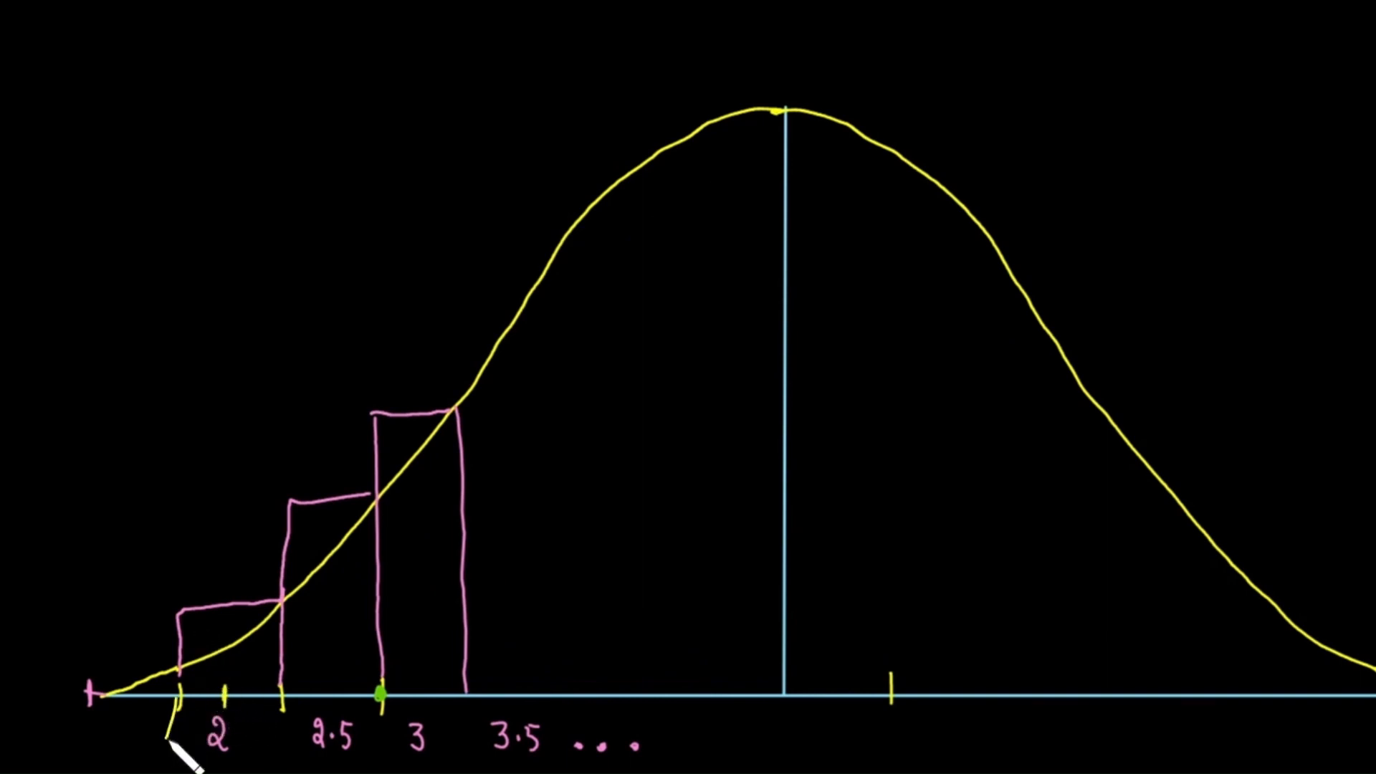
mouse_move(170, 691)
mouse_down()
mouse_move(138, 593)
mouse_move(143, 606)
mouse_up()
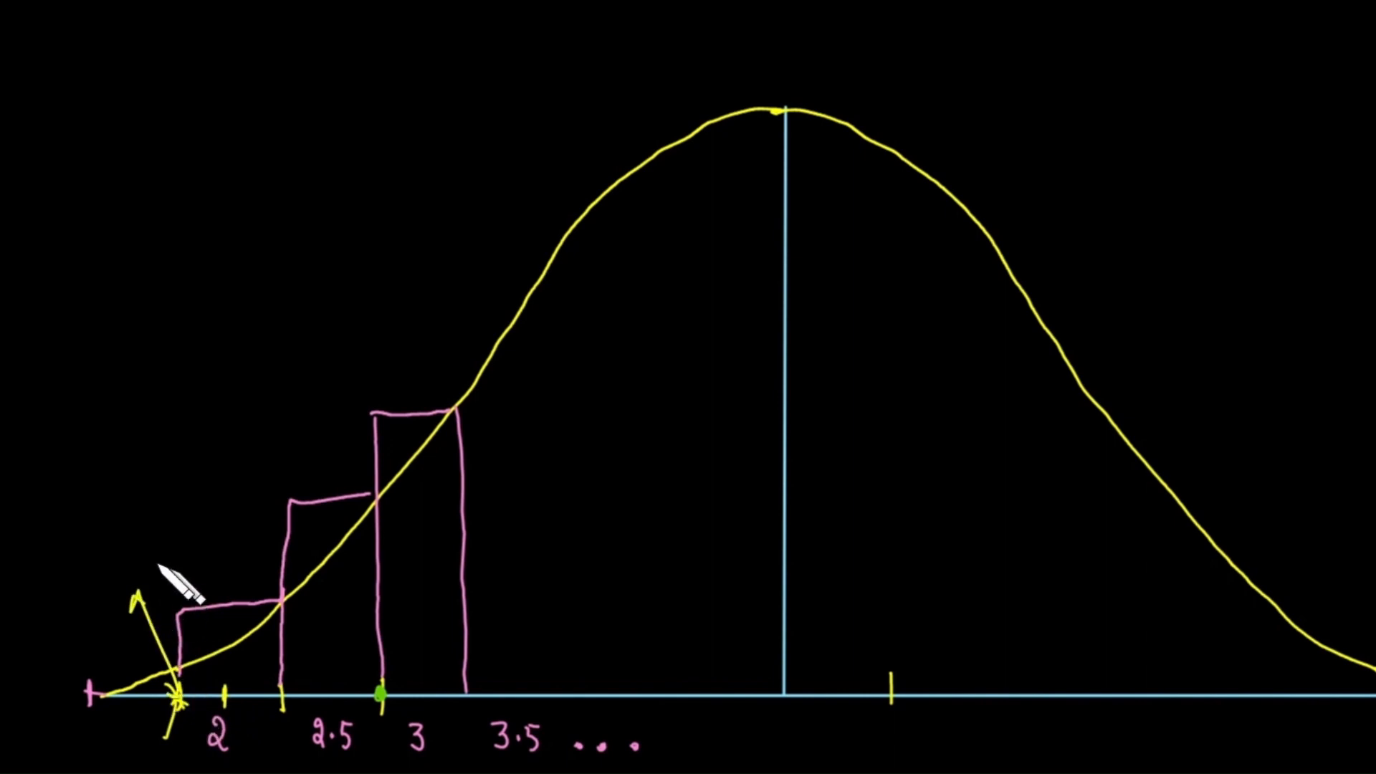
mouse_move(100, 550)
mouse_down()
mouse_move(124, 571)
mouse_move(134, 546)
mouse_move(181, 552)
mouse_up()
mouse_move(279, 702)
mouse_down()
mouse_move(253, 524)
mouse_move(260, 536)
mouse_up()
mouse_move(240, 474)
mouse_down()
mouse_move(254, 491)
mouse_move(268, 473)
mouse_up()
mouse_move(262, 463)
mouse_down()
mouse_move(260, 489)
mouse_move(302, 459)
mouse_move(304, 425)
mouse_up()
drag(304, 427, 304, 453)
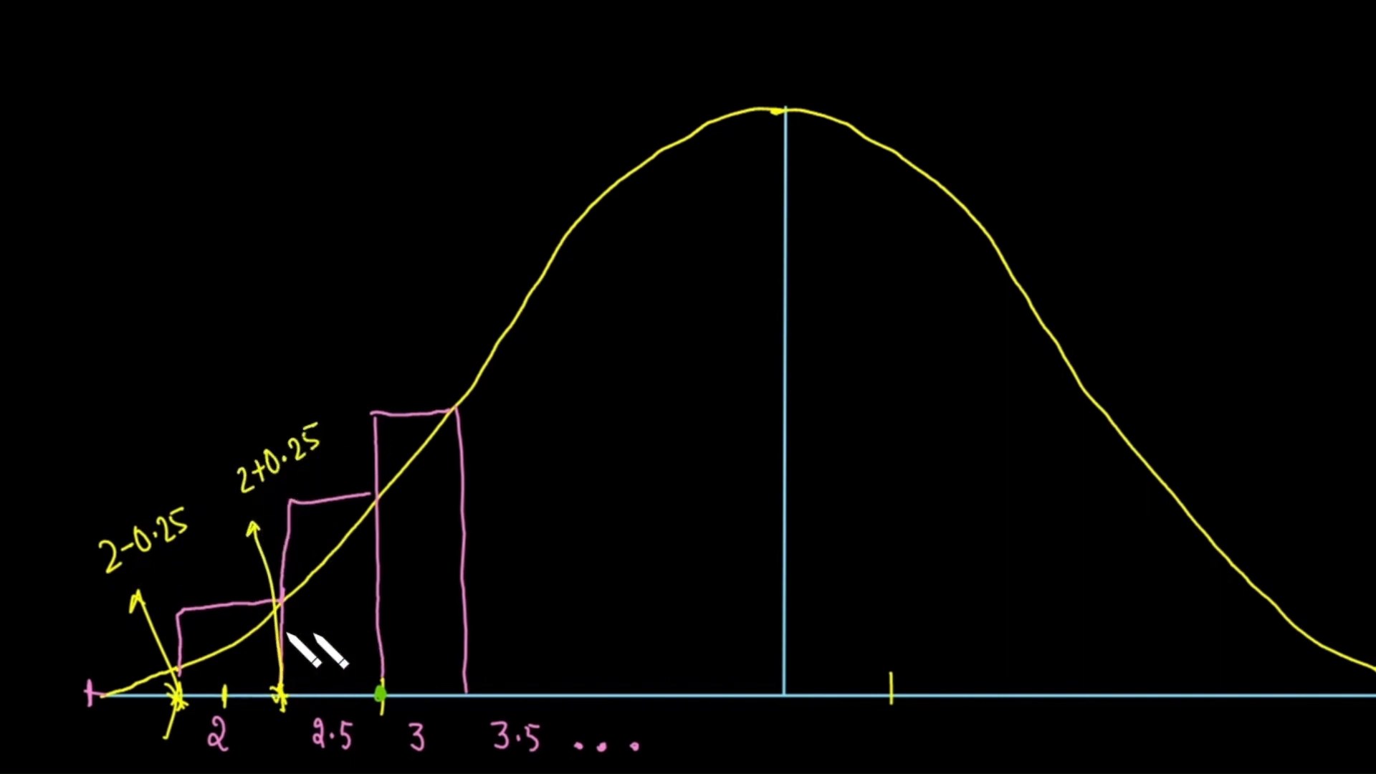
- Mark the second bar's width as 0.5 and start writing the probability expression P(X above the curve's left tail
mouse_move(293, 627)
mouse_down()
mouse_move(358, 625)
mouse_move(292, 632)
mouse_move(347, 663)
mouse_move(357, 645)
mouse_up()
click(333, 657)
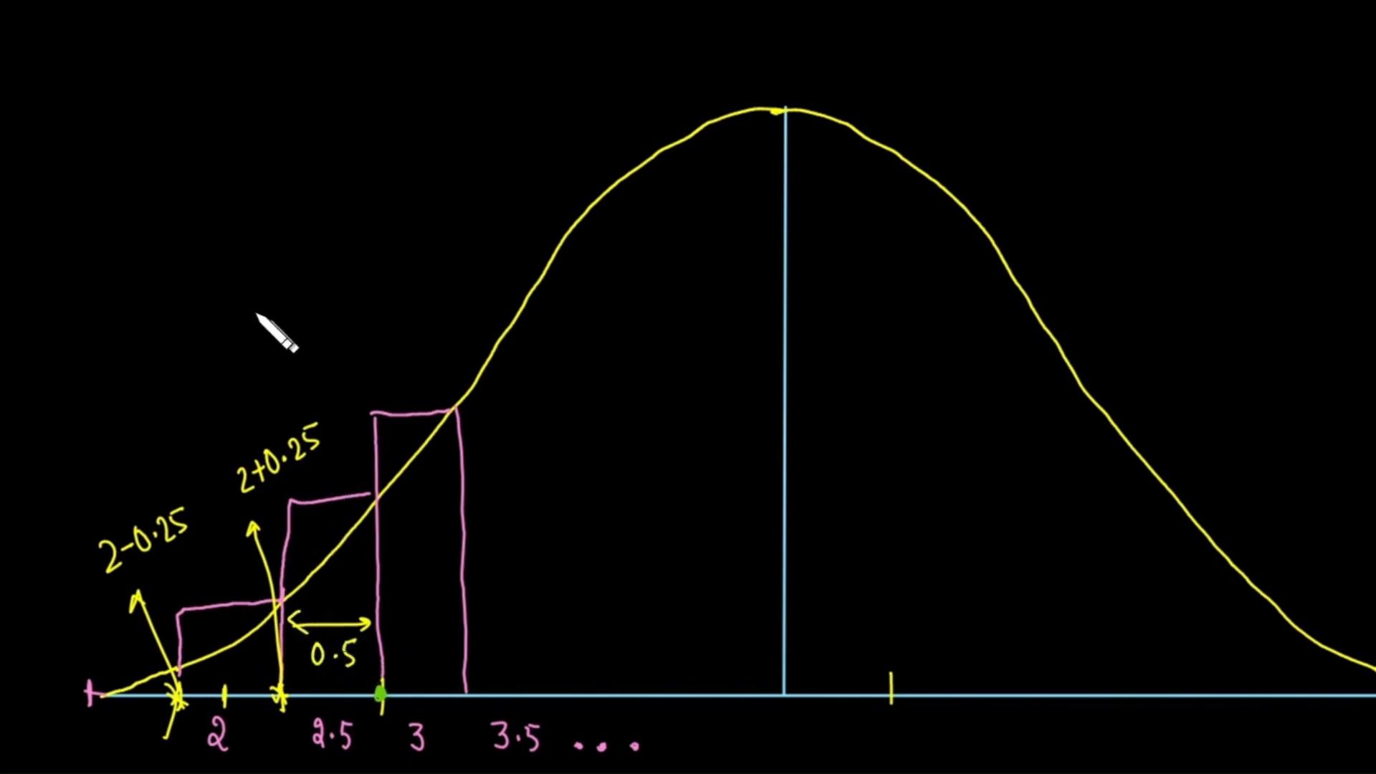
mouse_move(60, 331)
mouse_down()
mouse_move(68, 294)
mouse_move(62, 313)
mouse_up()
mouse_move(90, 290)
mouse_down()
mouse_move(85, 327)
mouse_move(113, 317)
mouse_up()
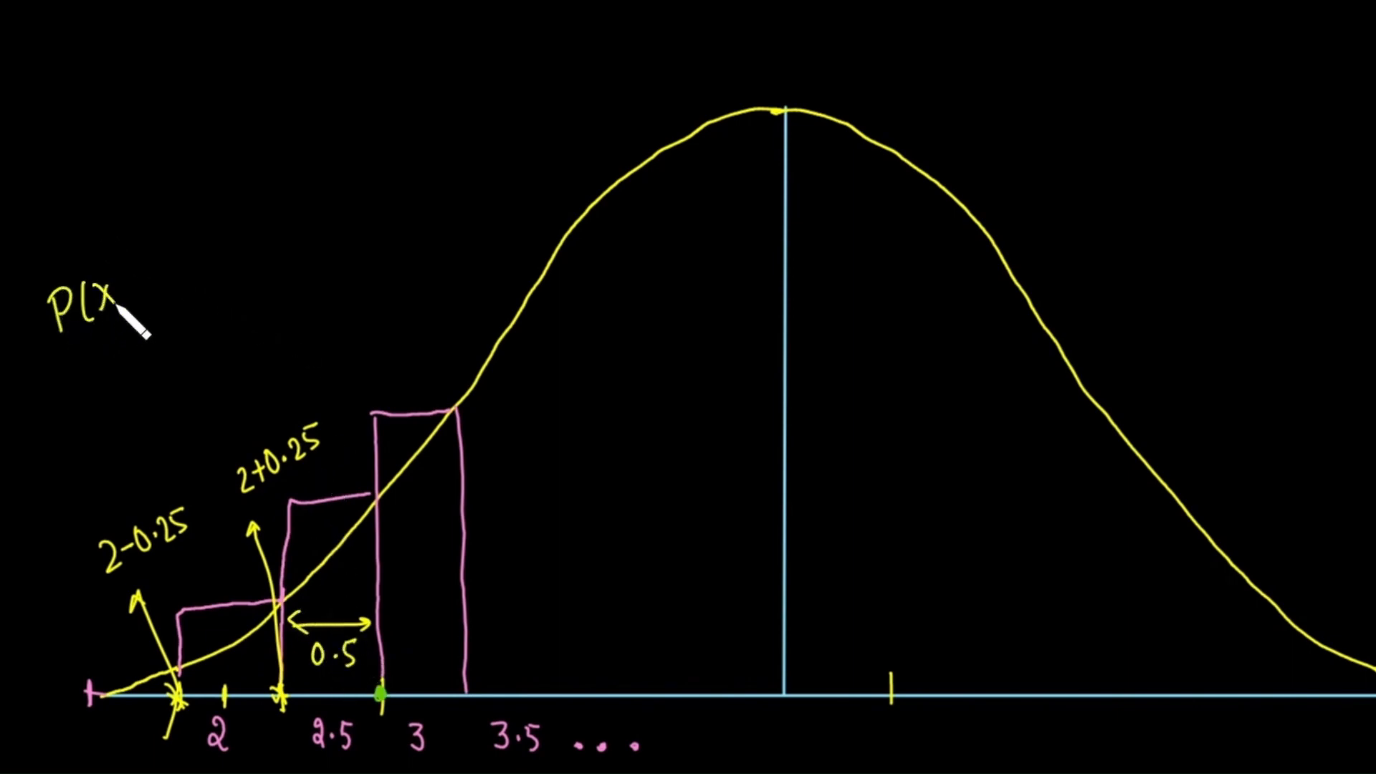
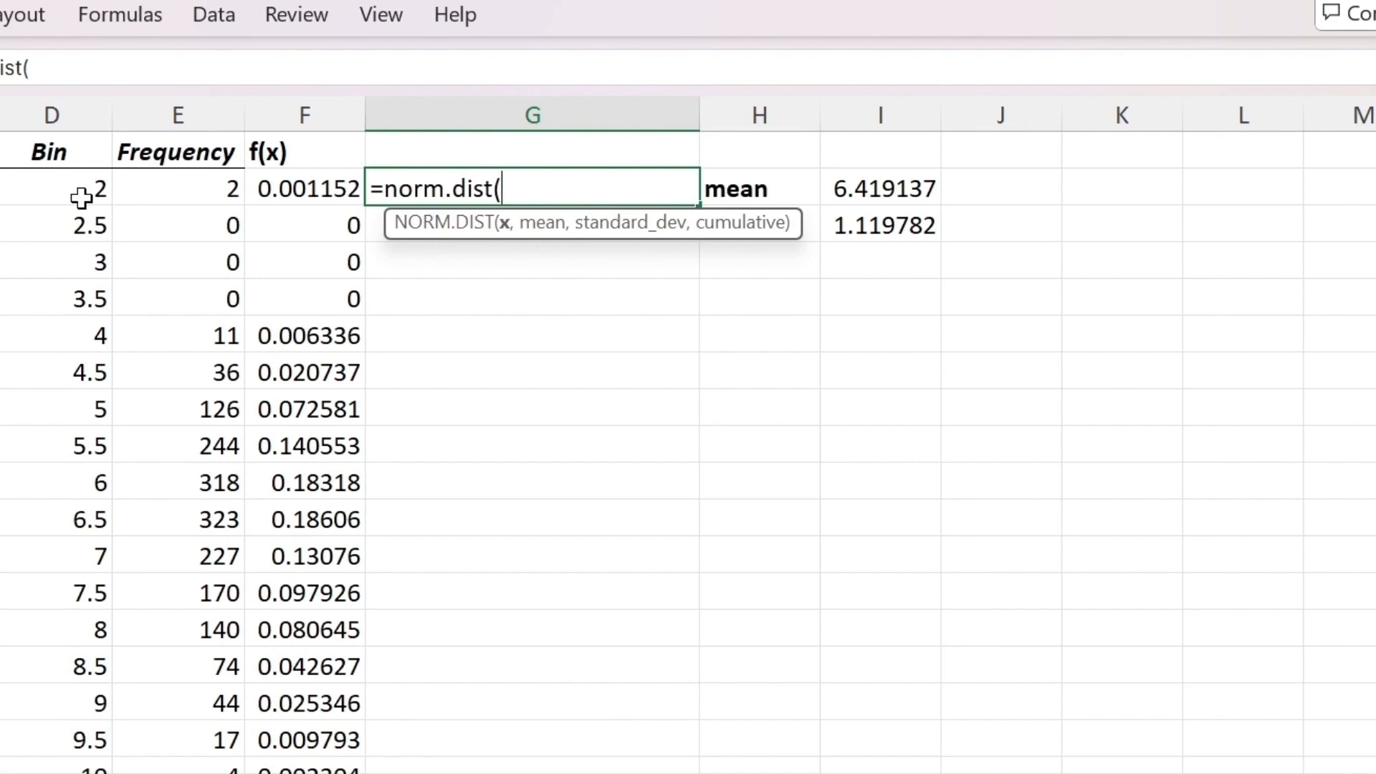
- In spreadsheet cell G2, fill in the norm.dist arguments as D2+0.25, mean I2, standard deviation I3 and true for cumulative
click(81, 198)
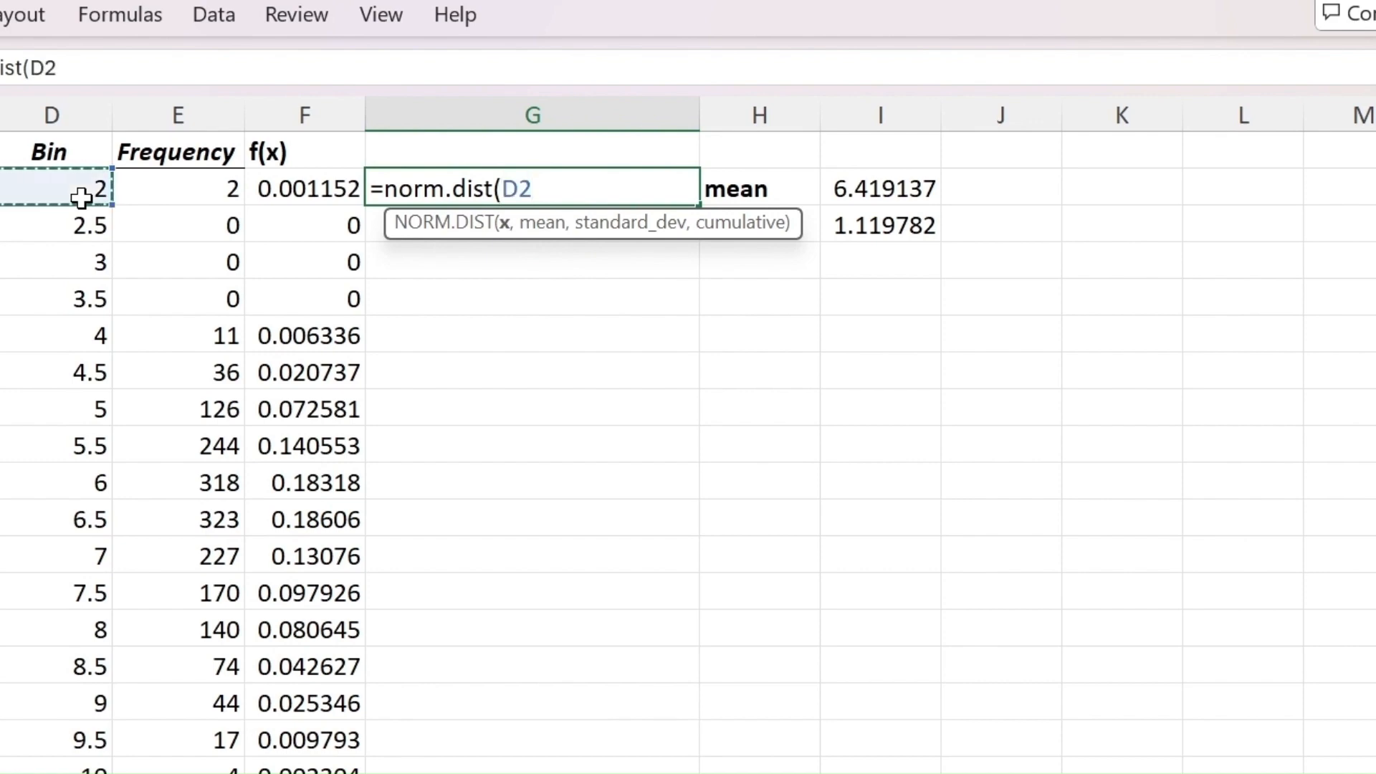
text(+0.25)
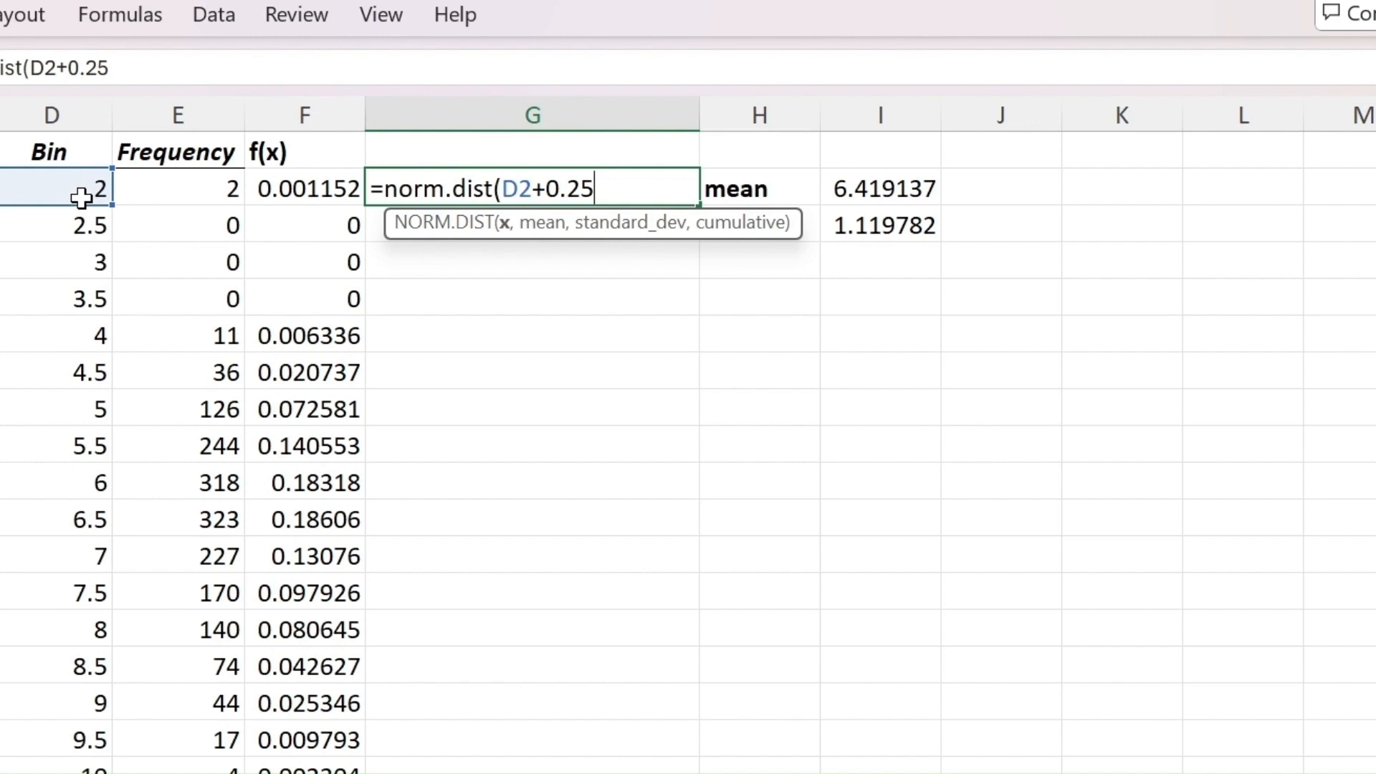
text(,)
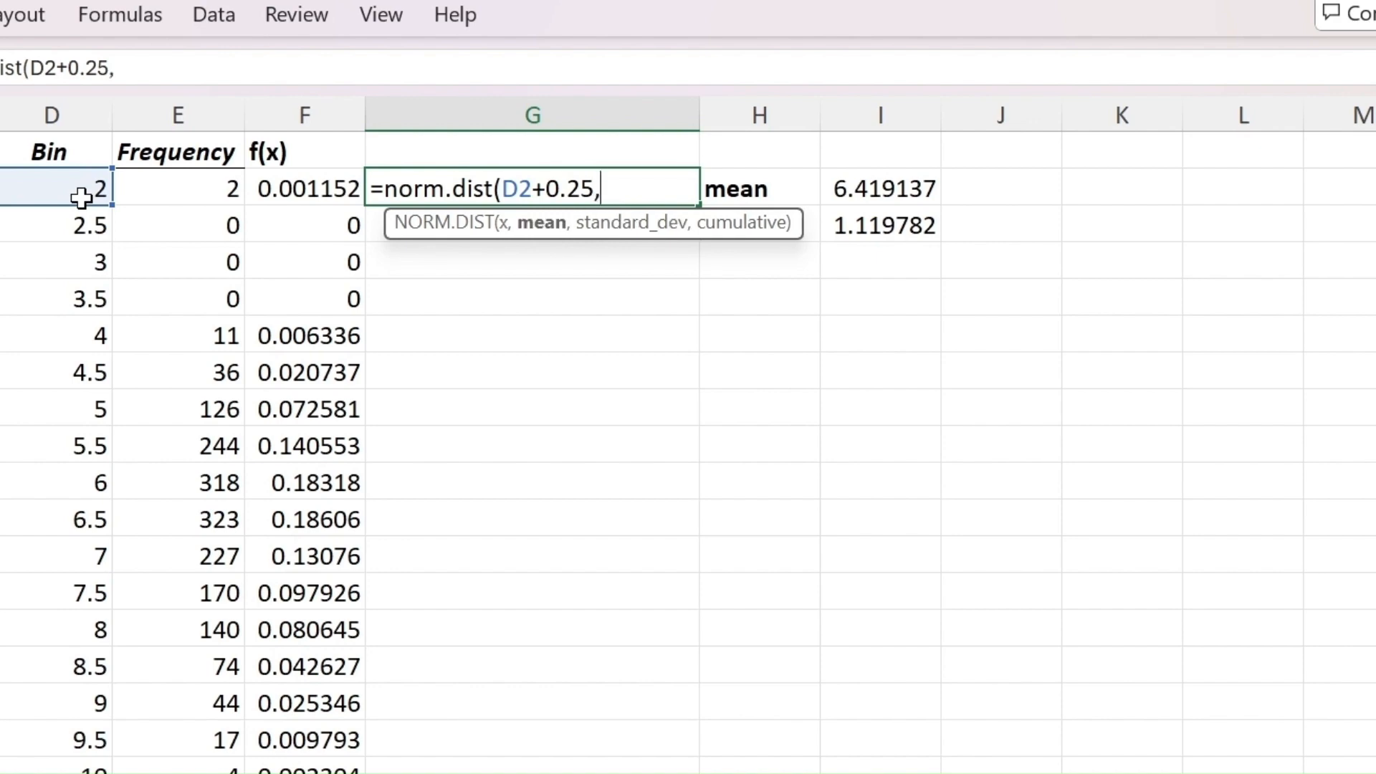
click(924, 184)
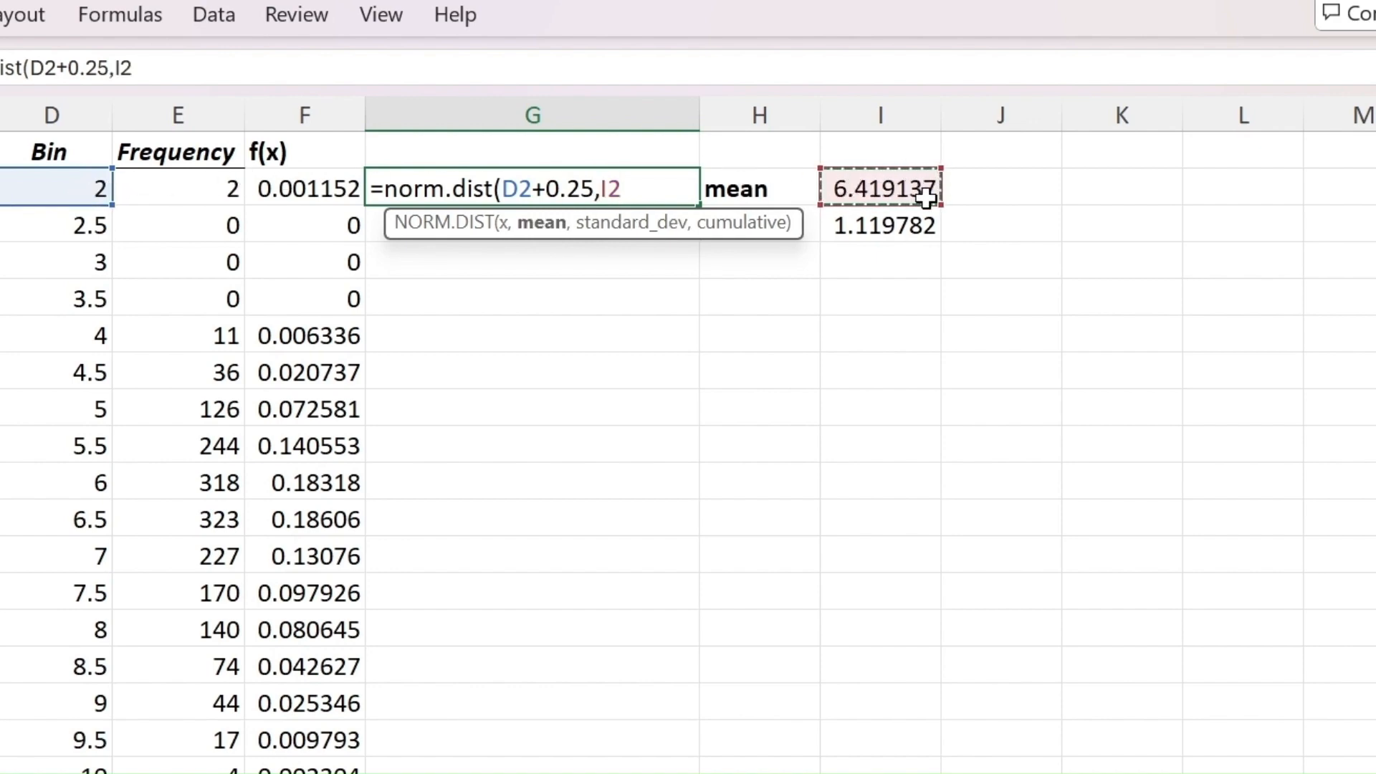
text(,)
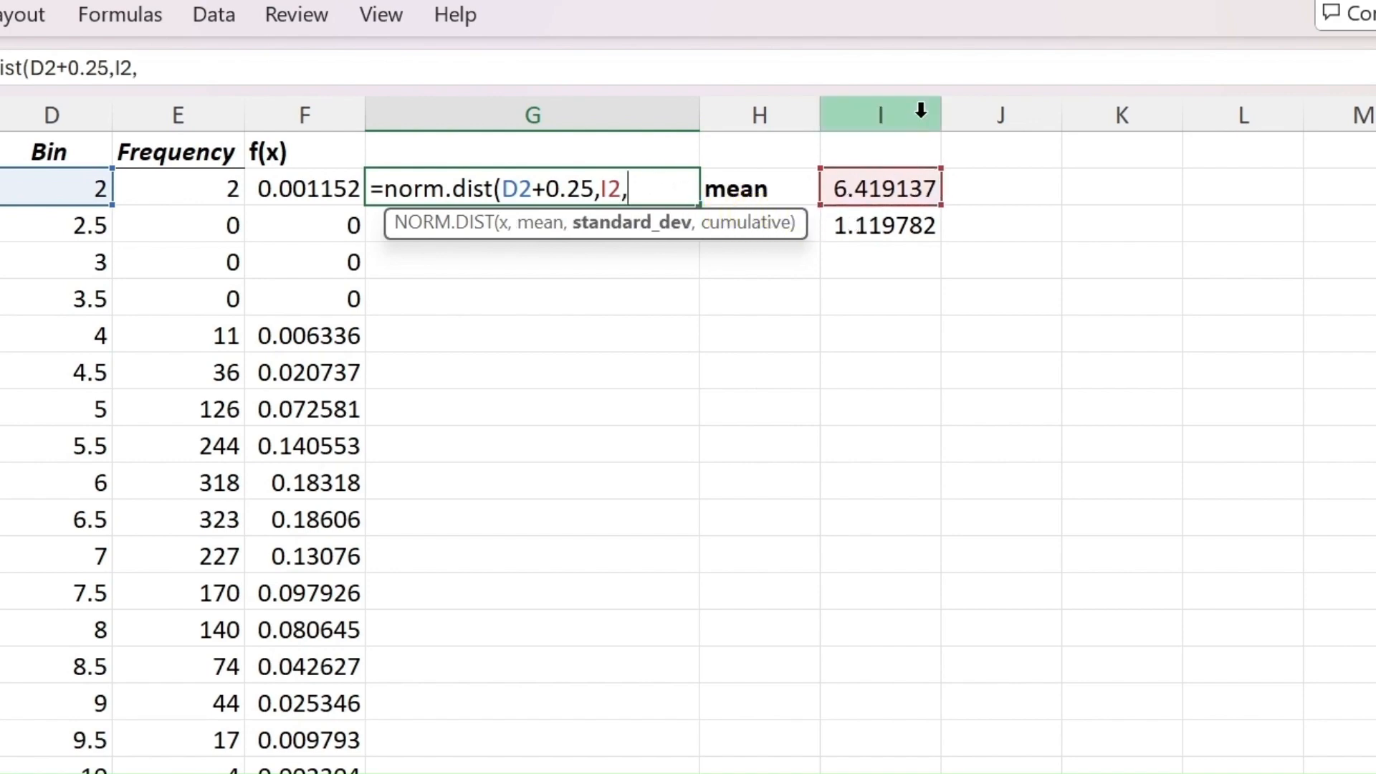
click(908, 228)
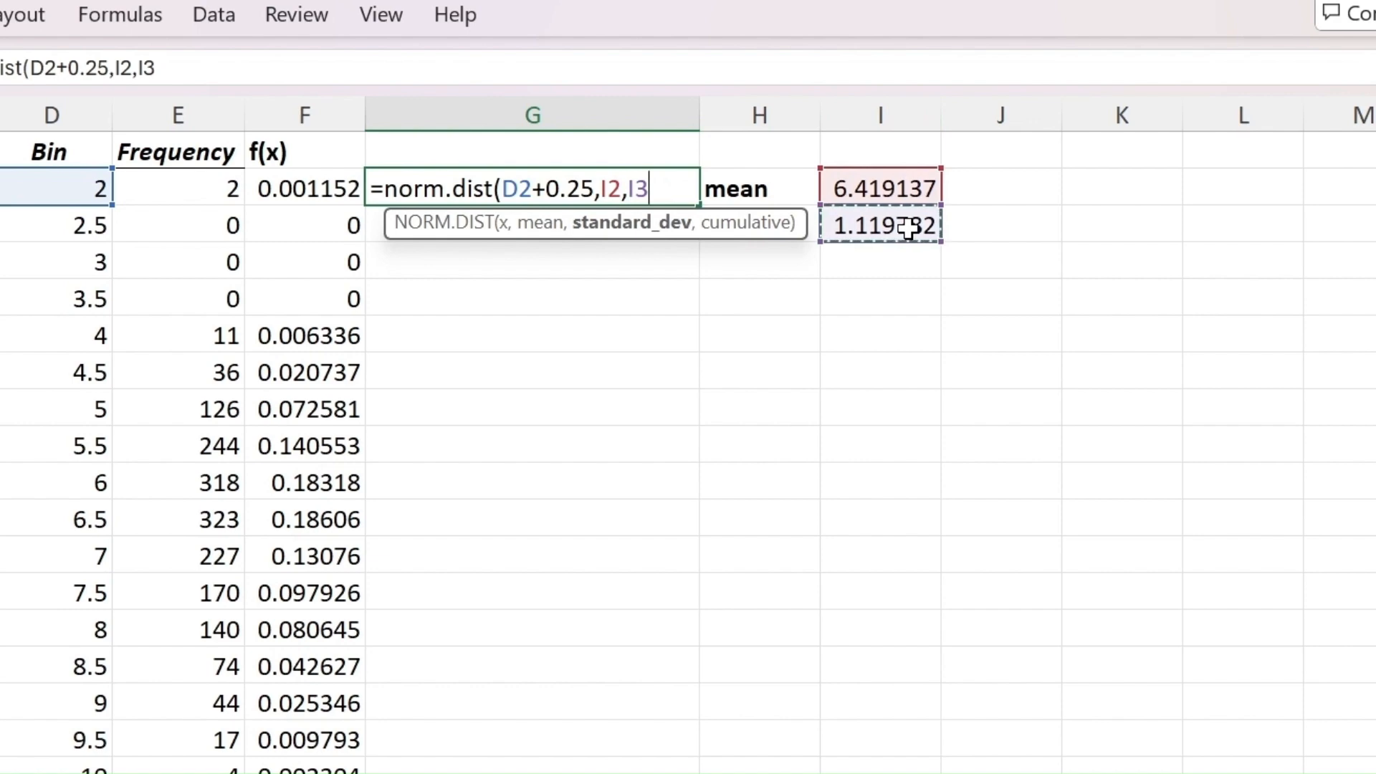
text(,)
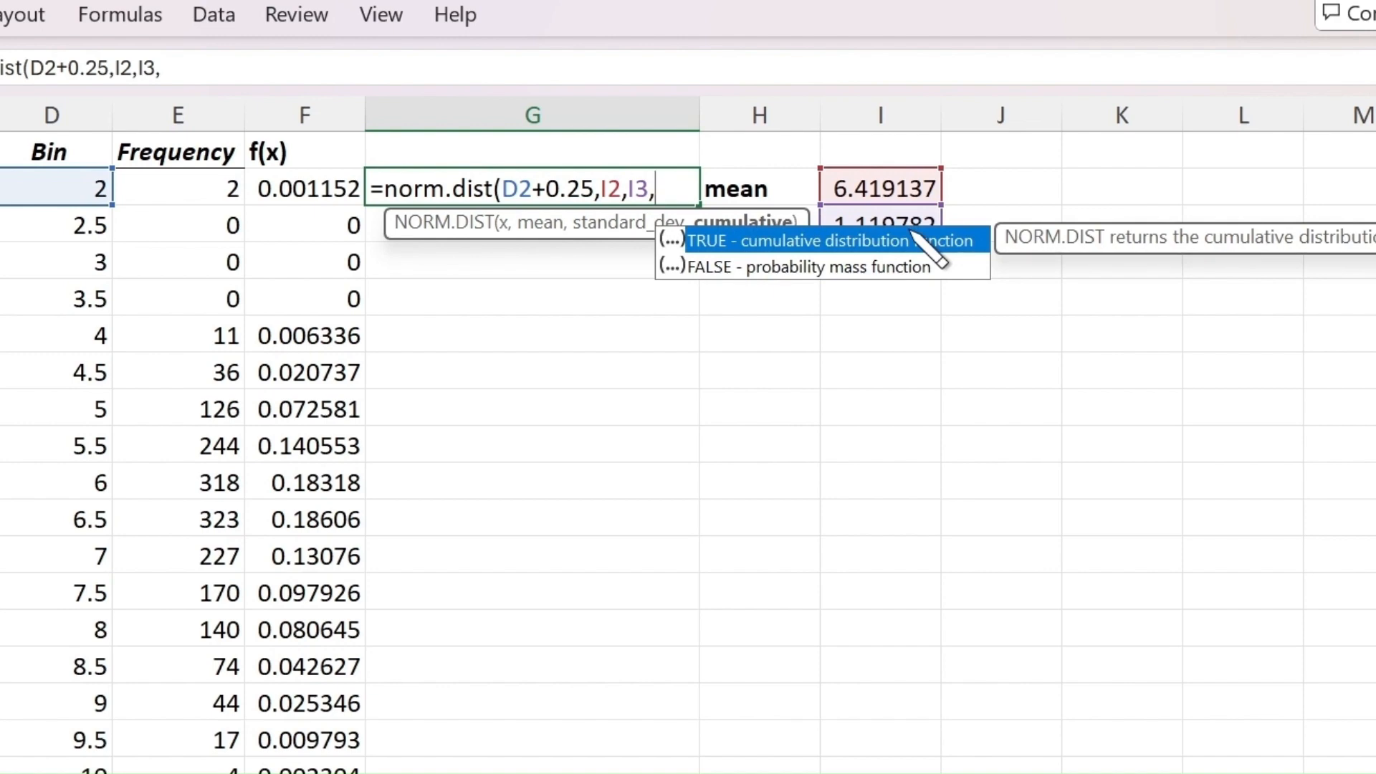
text(true)
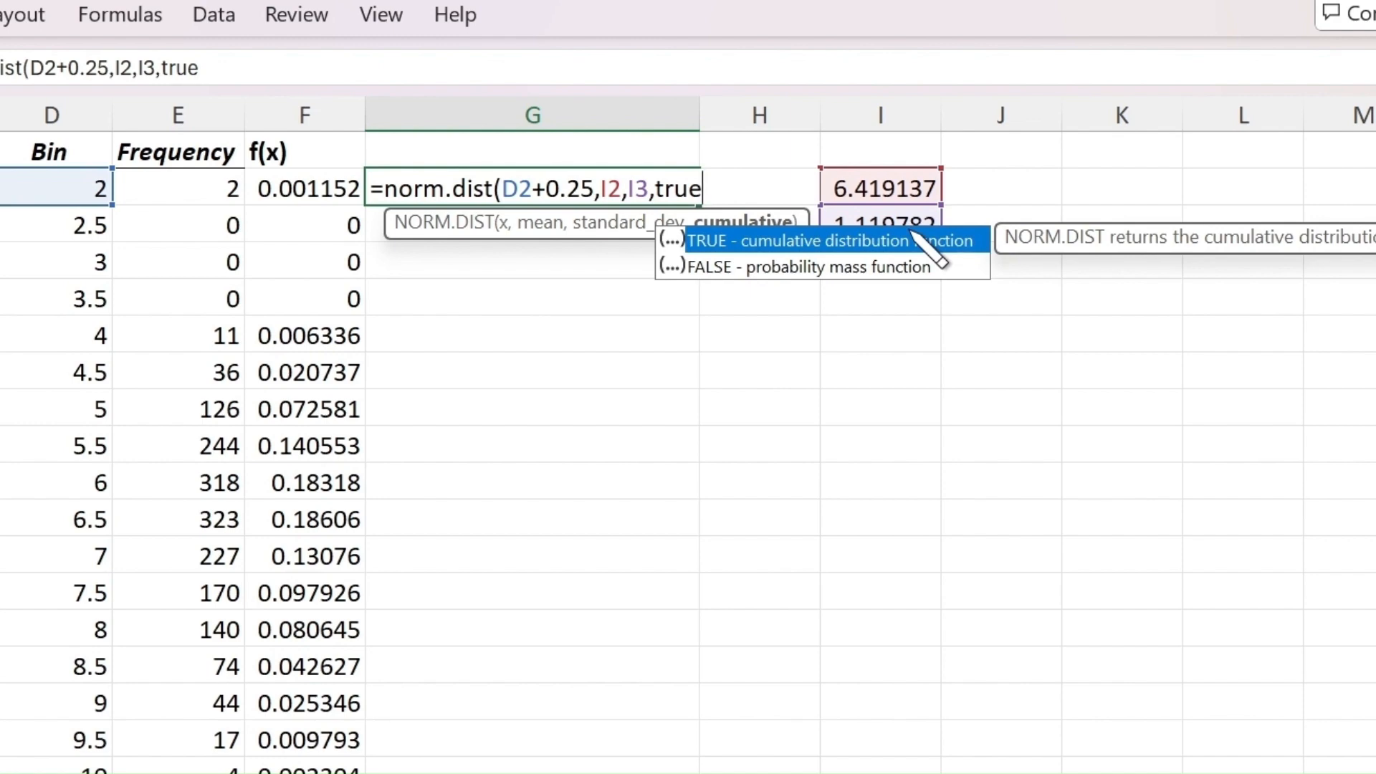
- Lock the rows of the mean and standard deviation references in the G2 formula as I$2 and I$3
click(609, 188)
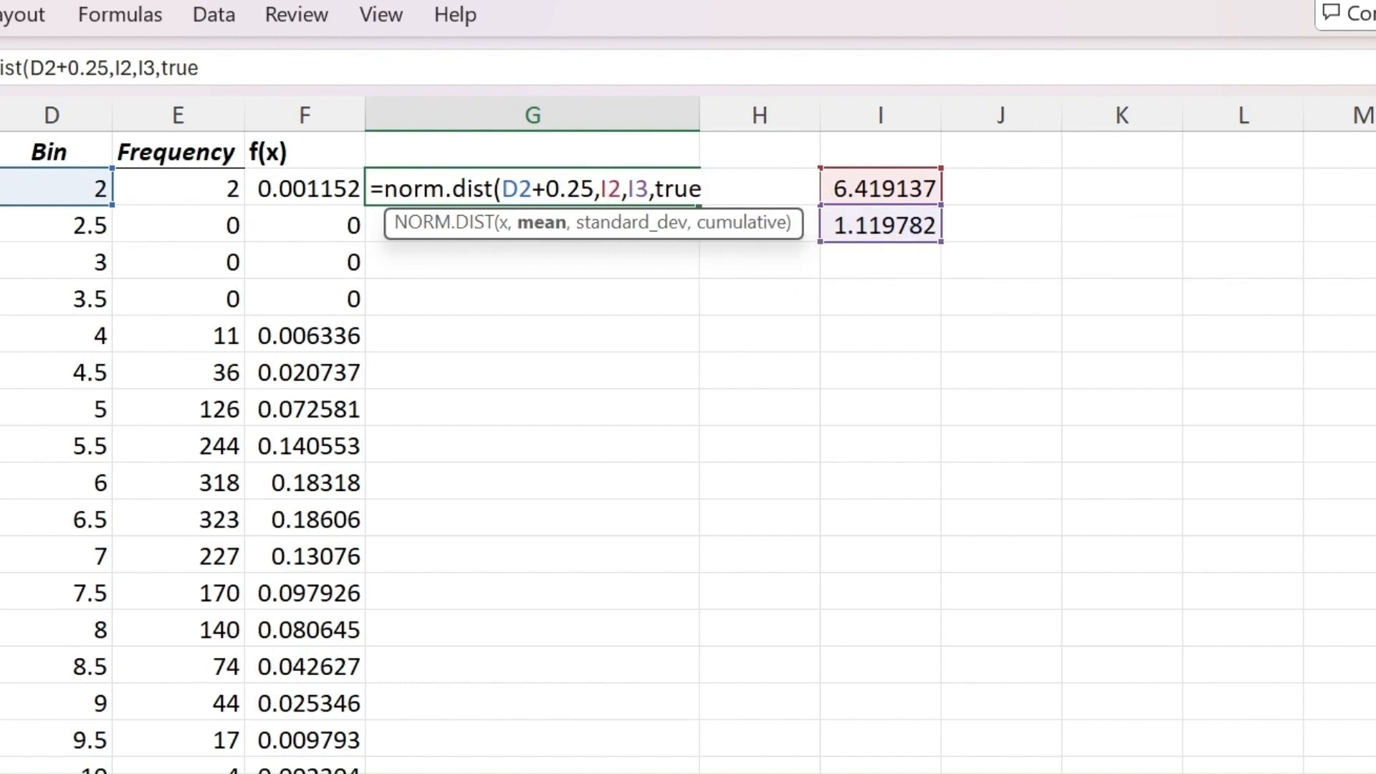
text($)
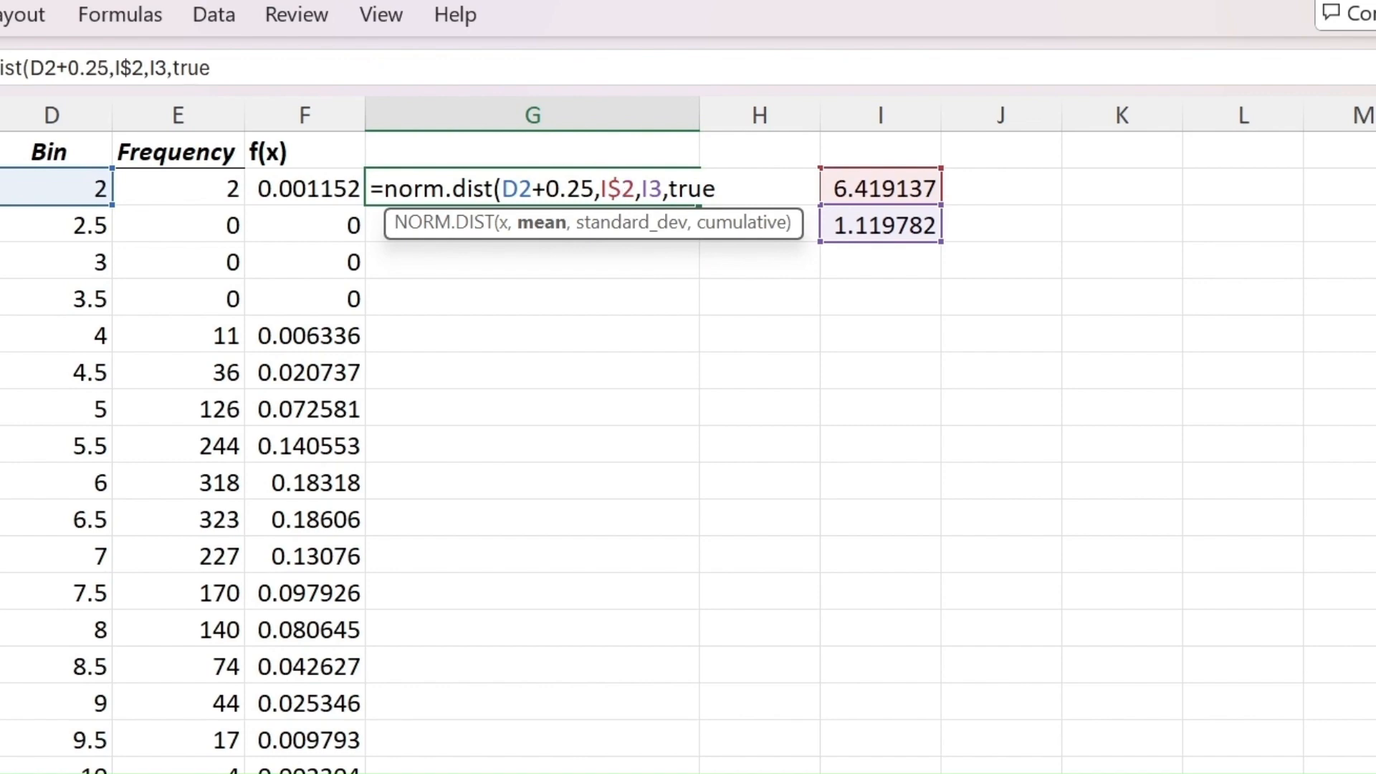
key(Right)
key(Right)
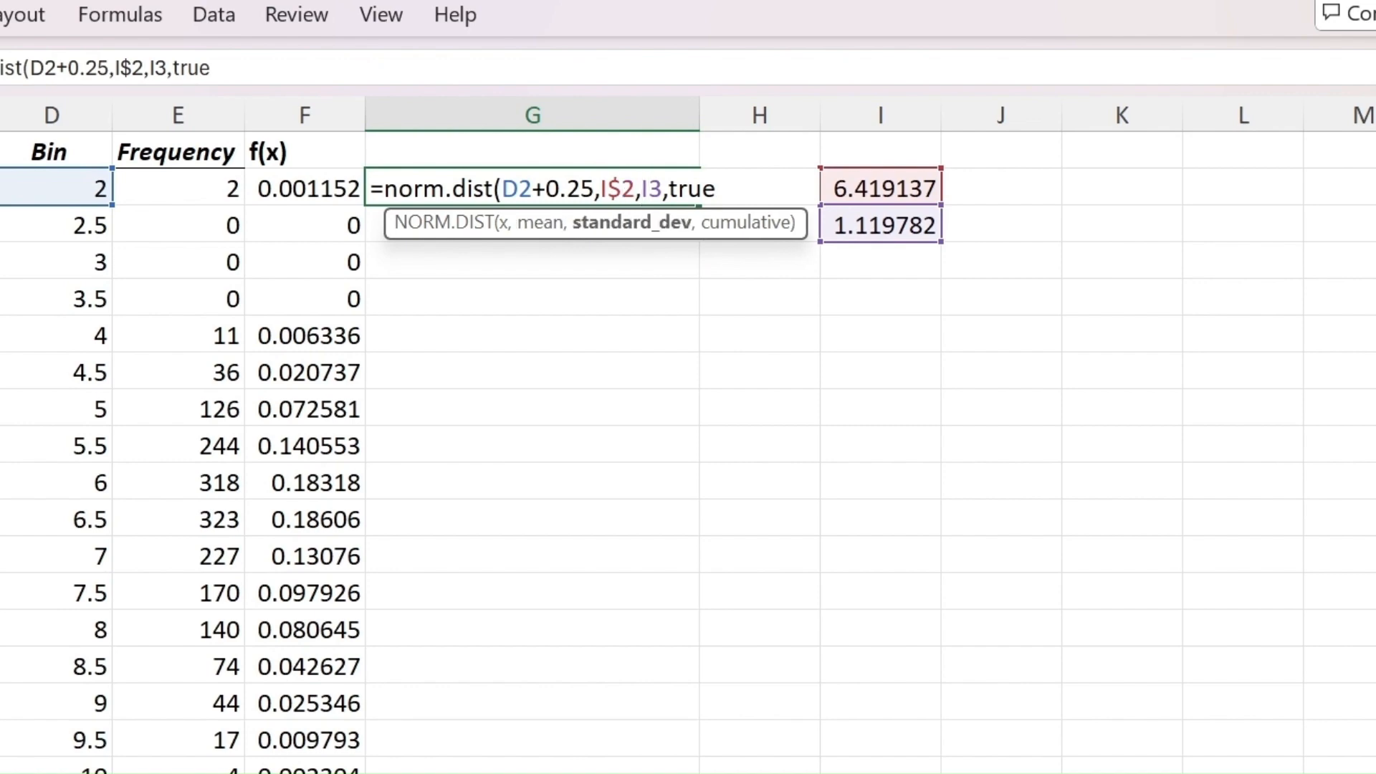
key(Right)
text($)
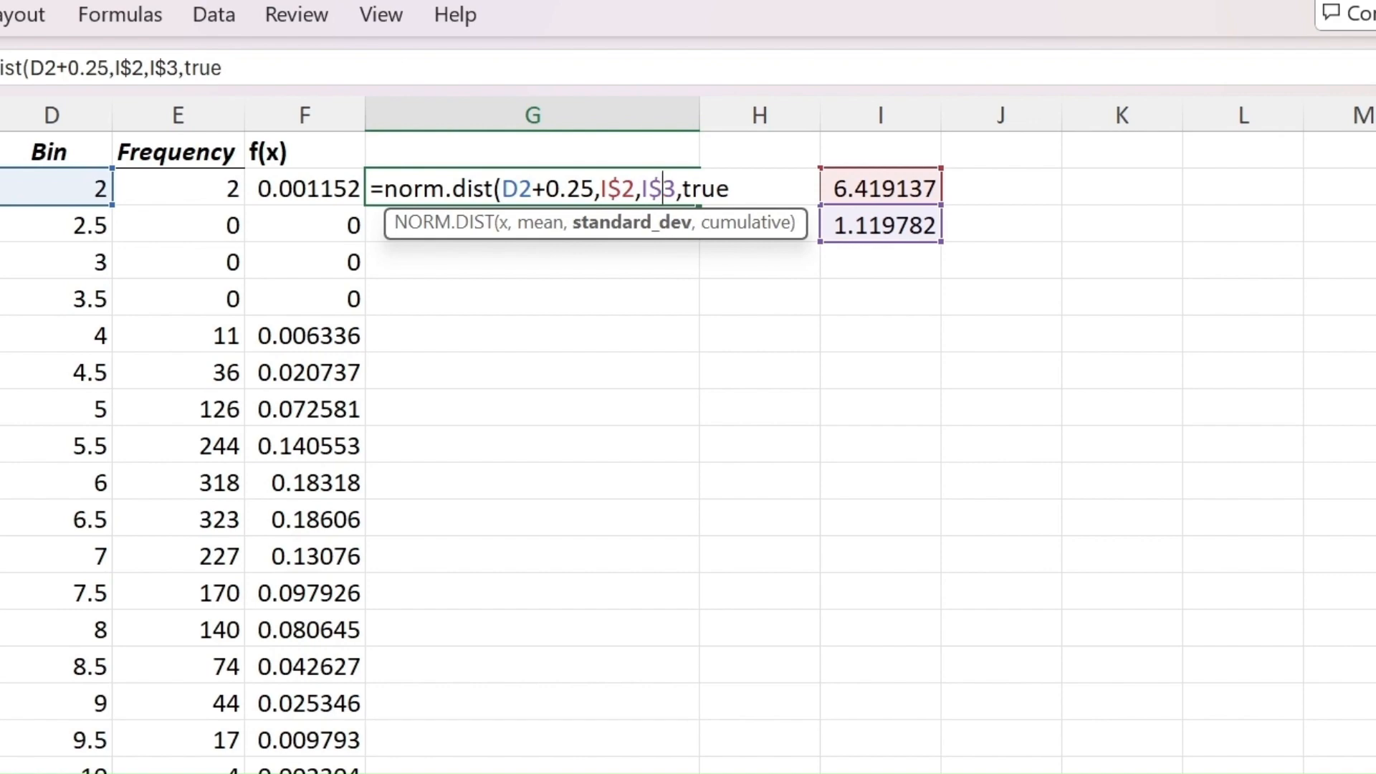
key(Right)
key(Right)
key(Right)
key(Right)
key(Right)
key(Right)
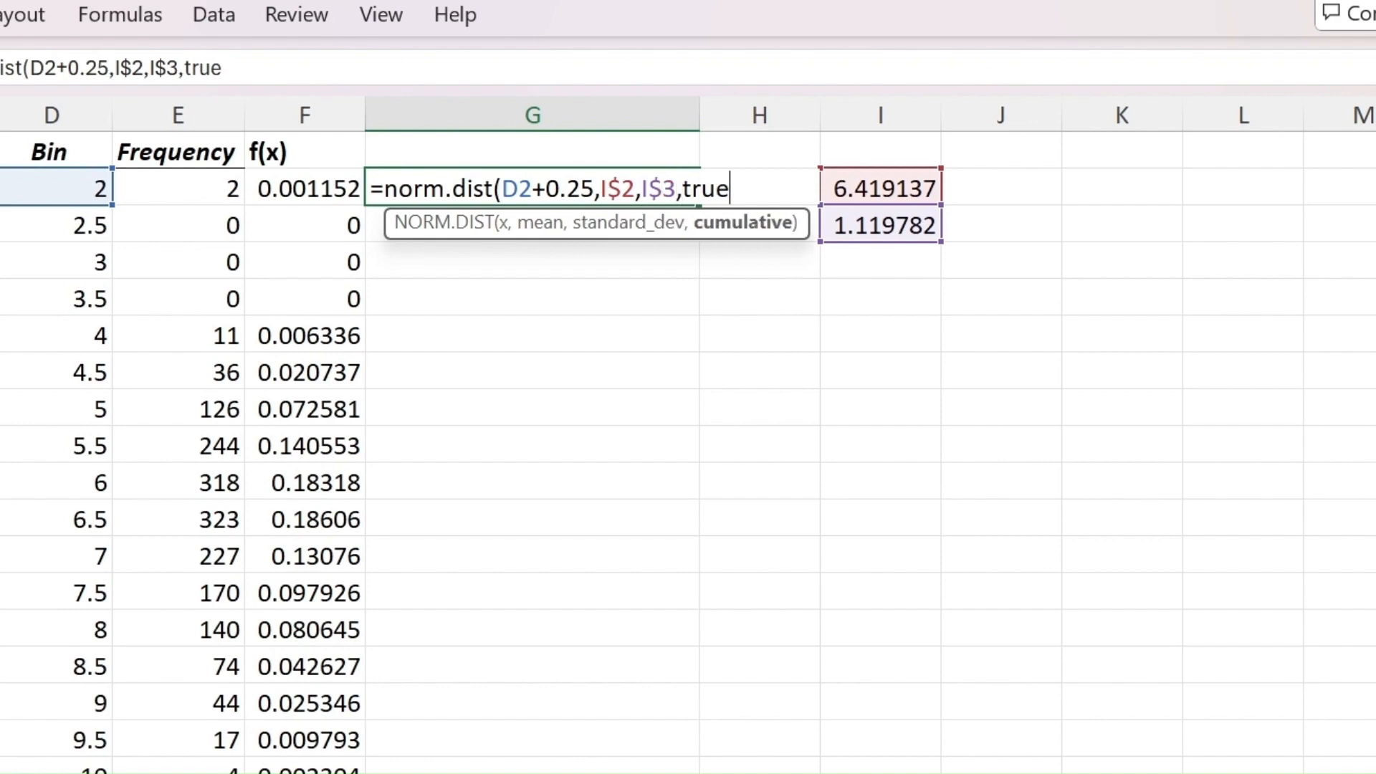
- Close the first norm.dist in G2 and subtract a second norm.dist that has D2-0.25 as its x argument
text())
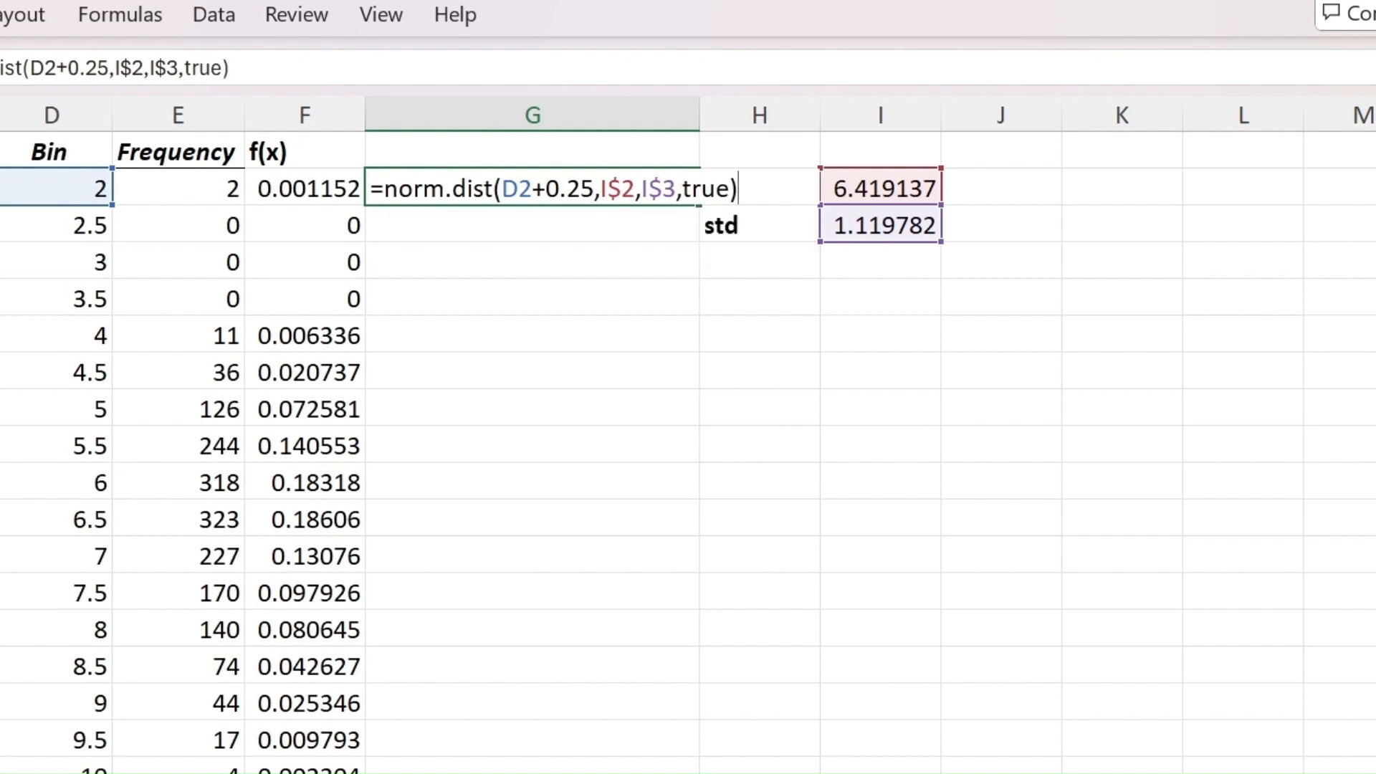
text(-)
text(norm)
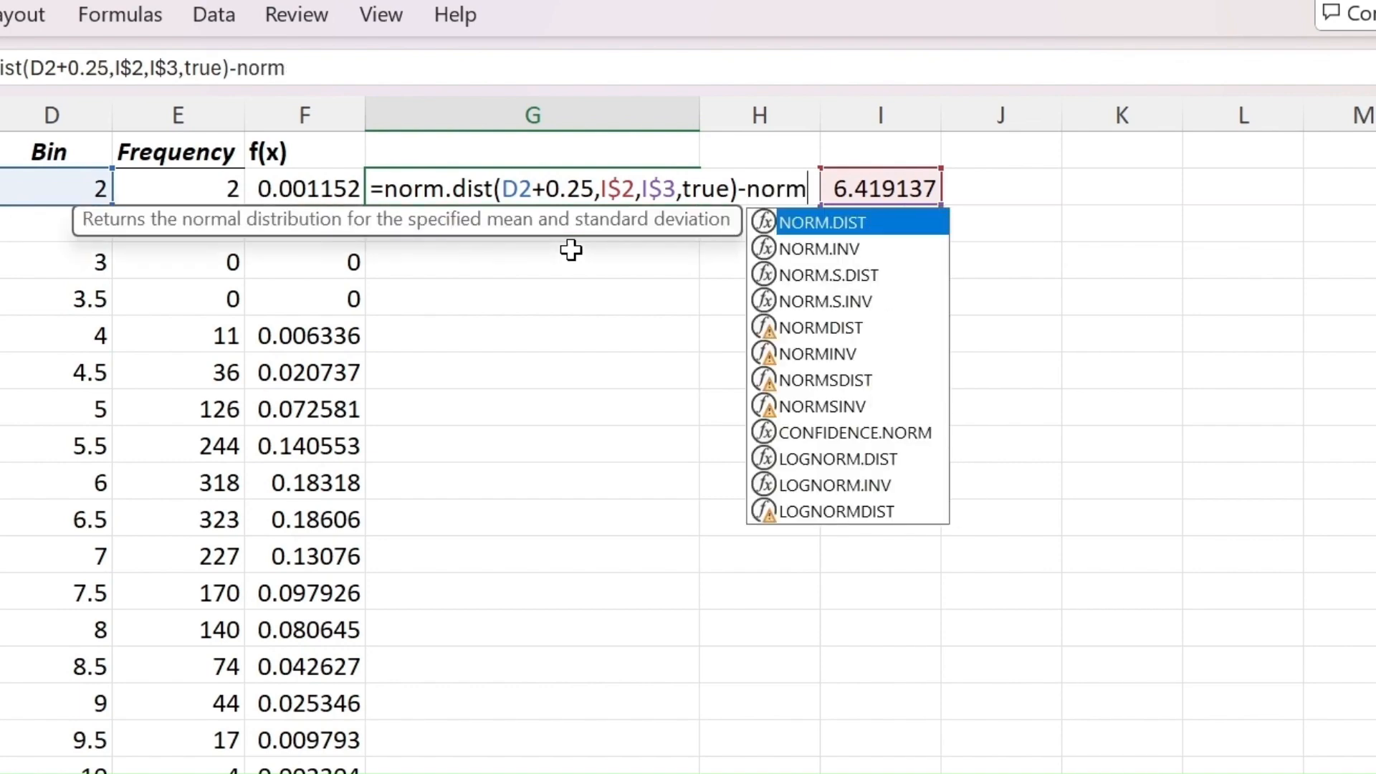
text(.dist)
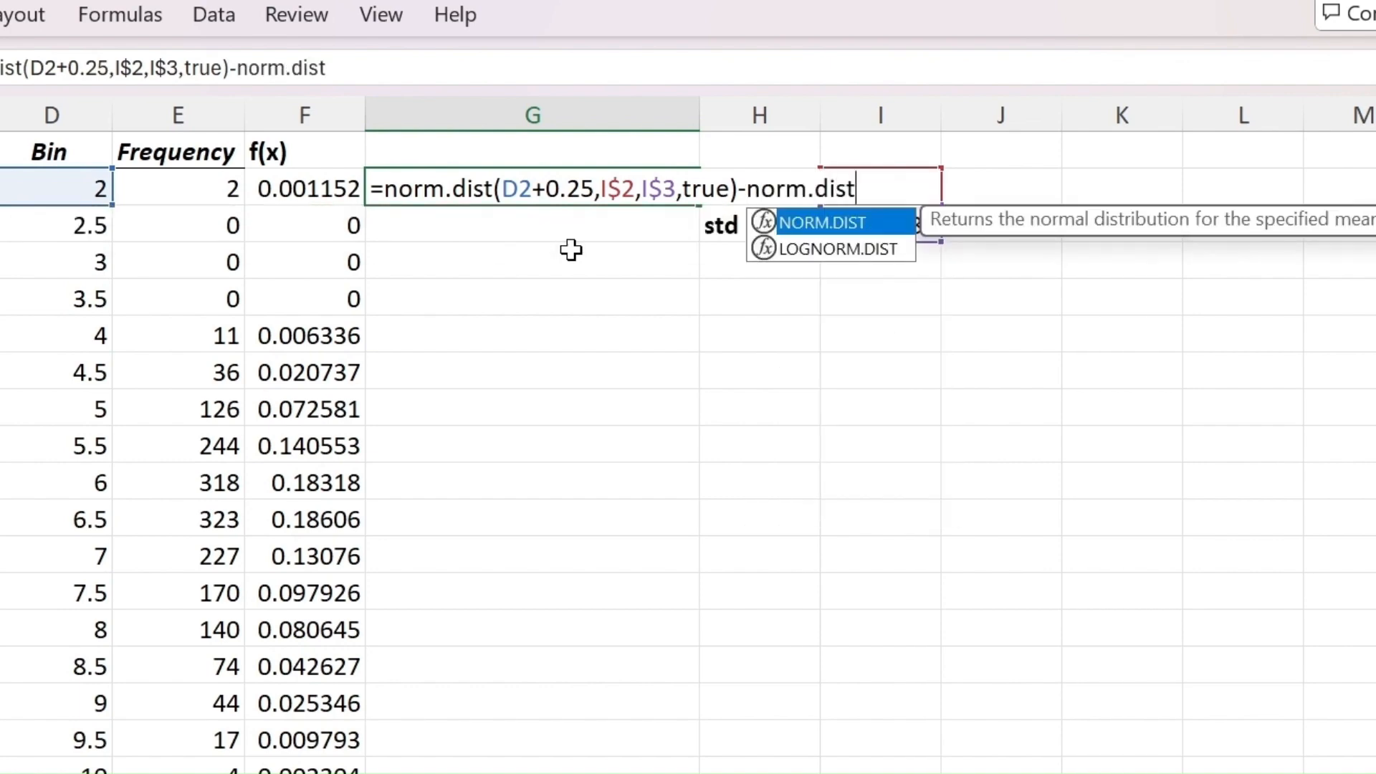
text(()
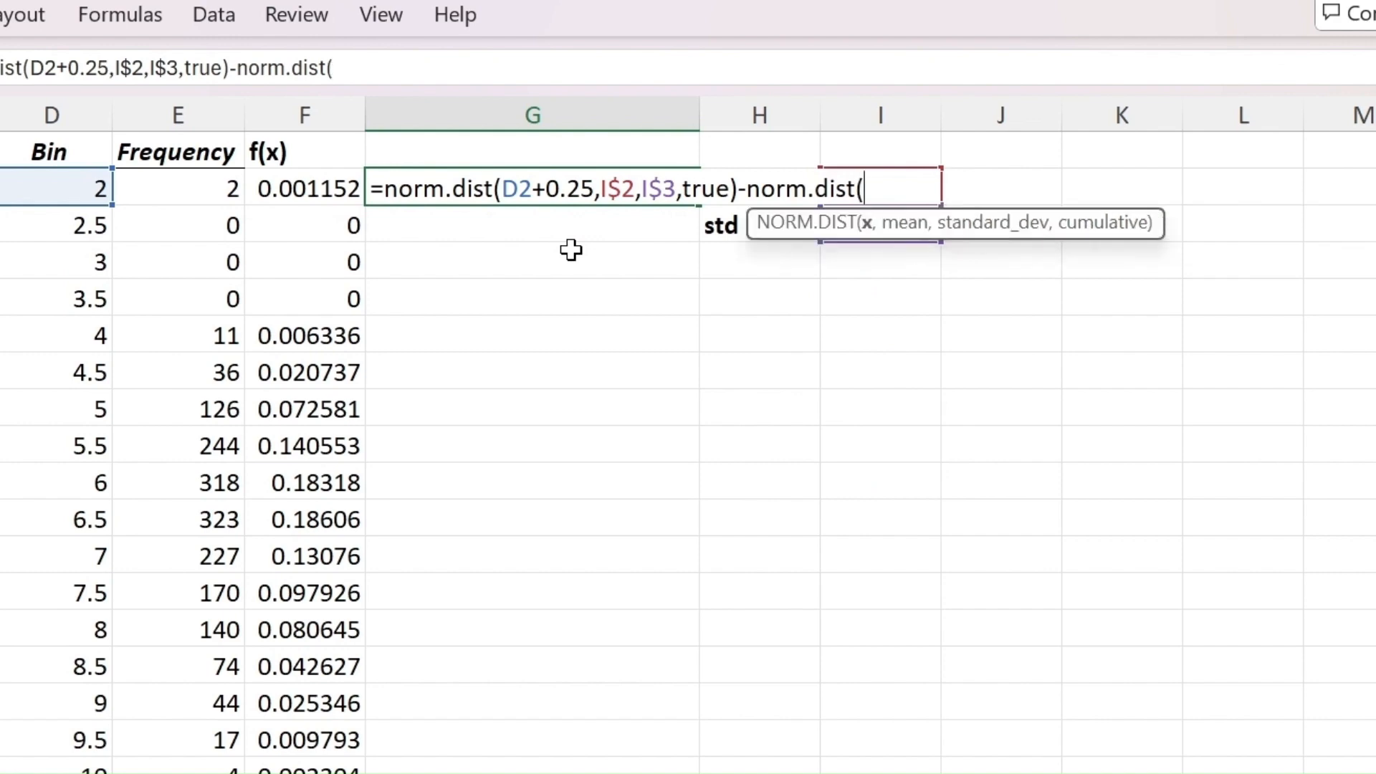
click(47, 188)
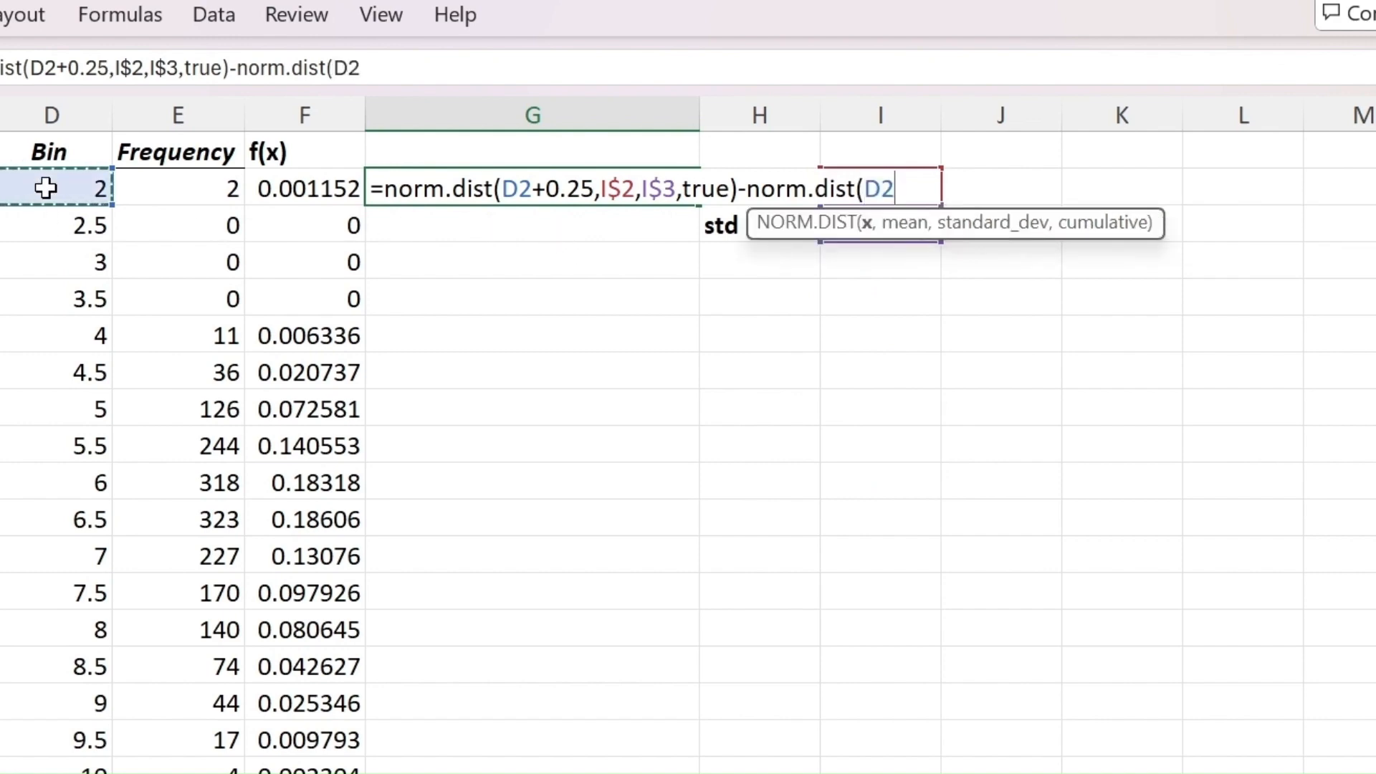
text(-0.25,)
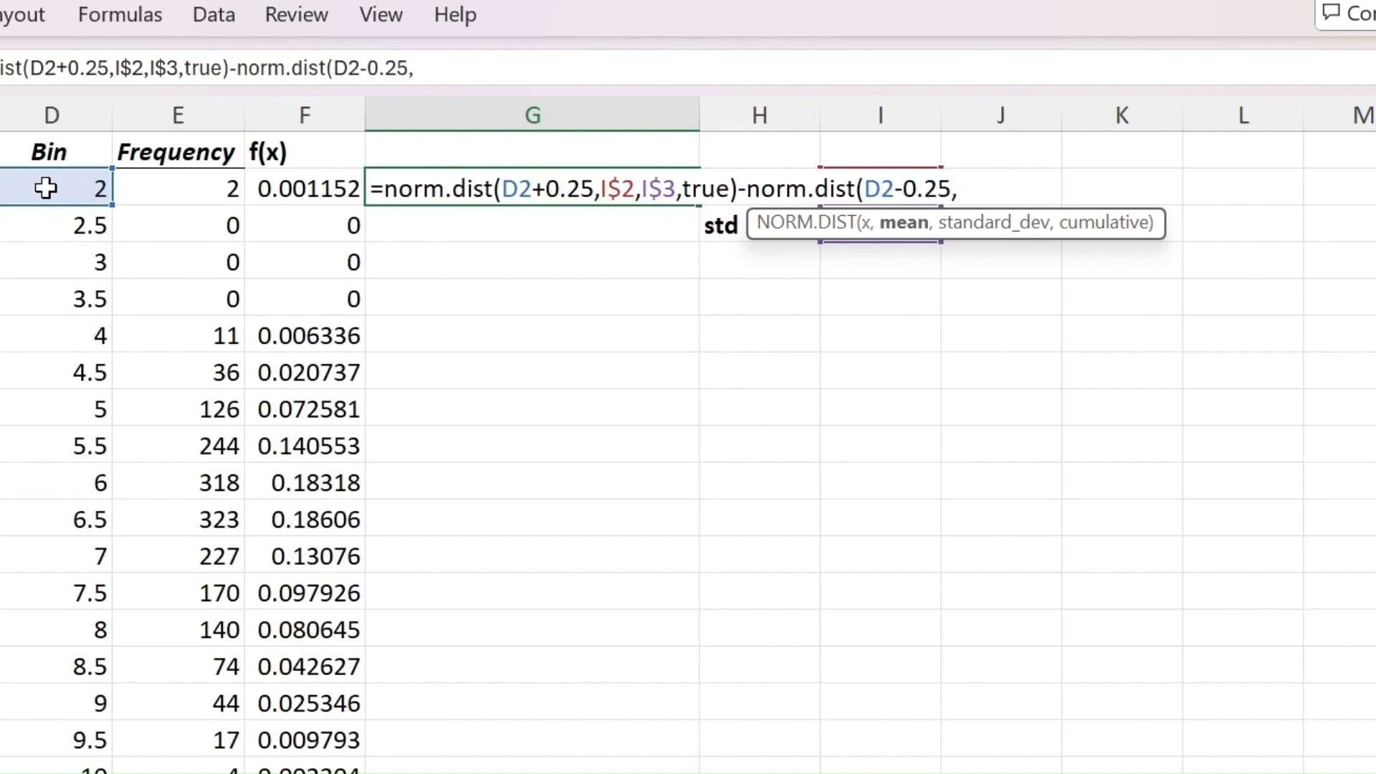
- Complete the second norm.dist in G2 with mean I$2, standard deviation I$3 and true for cumulative
text(I)
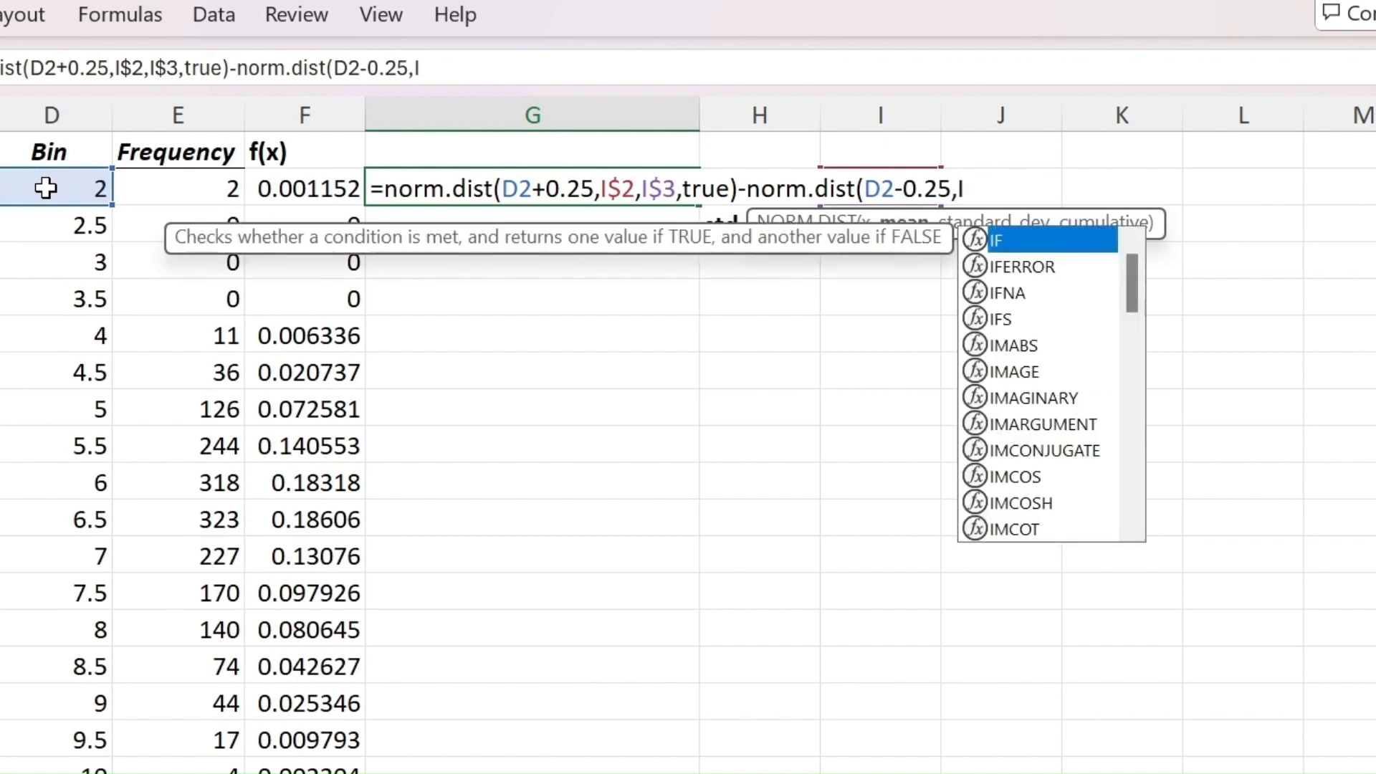
text($2)
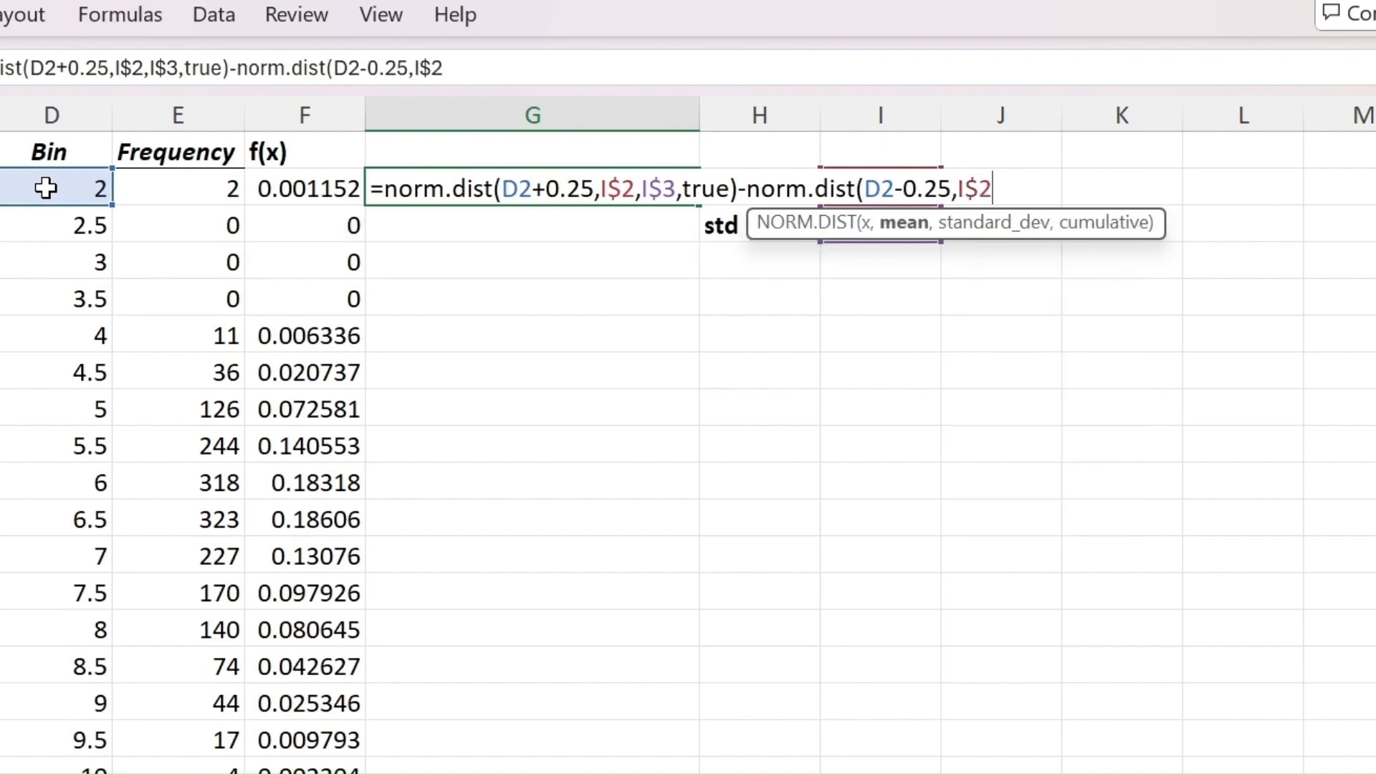
text(,)
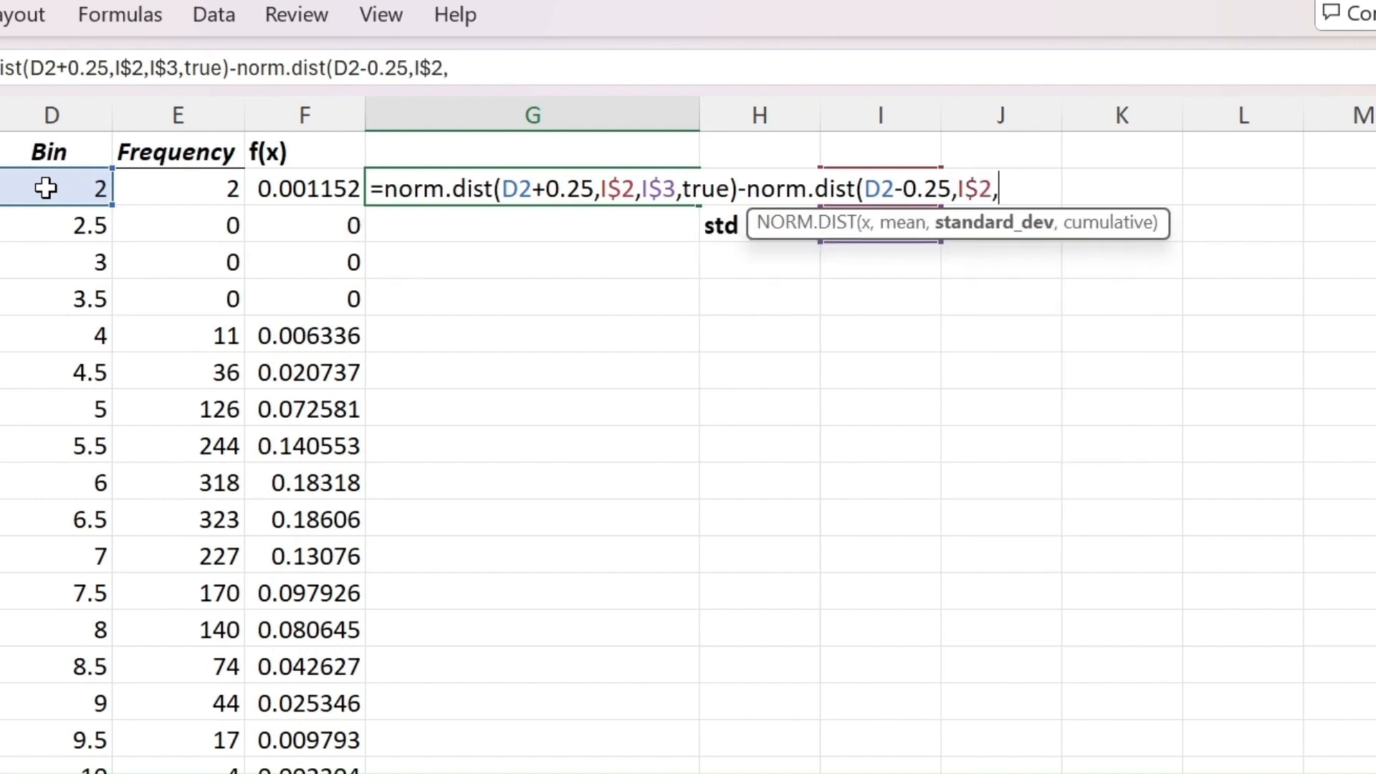
text(I$)
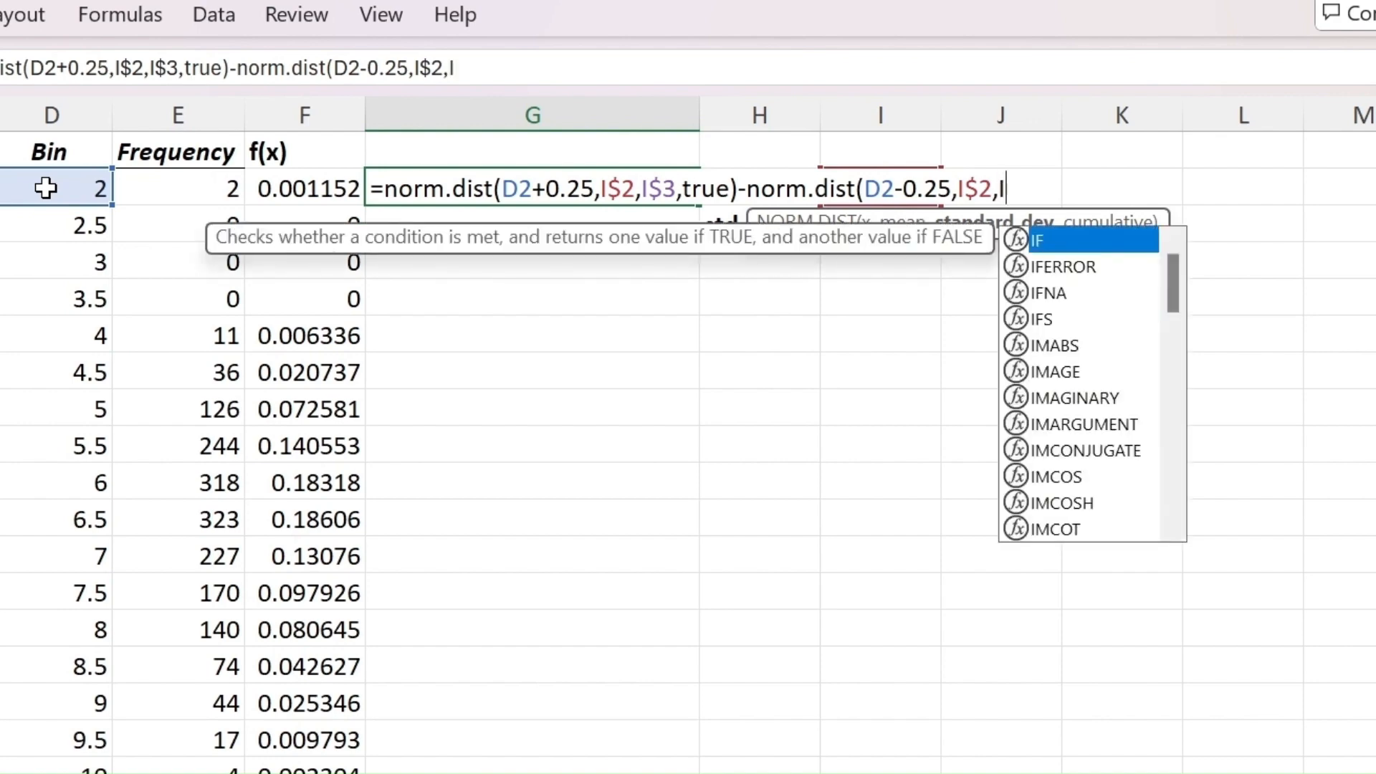
text(3)
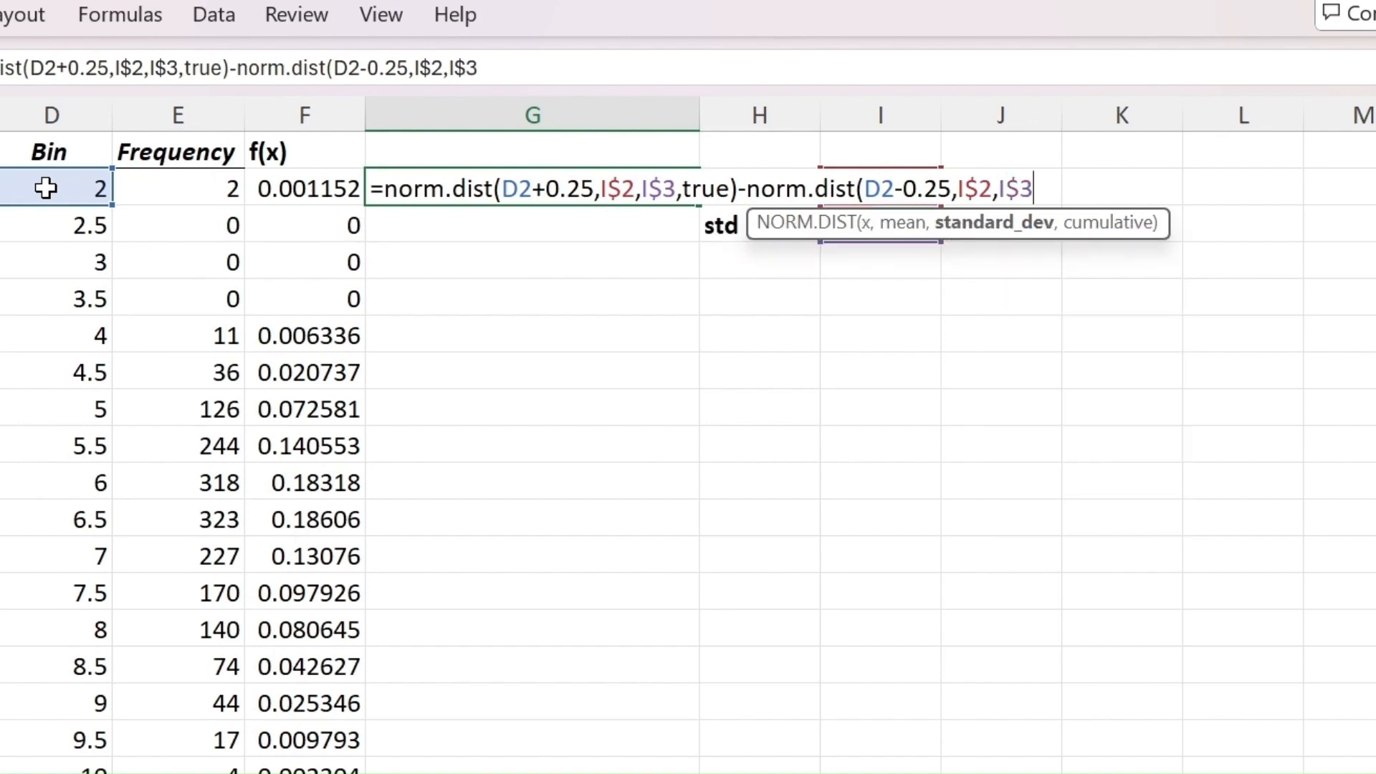
text(,true))
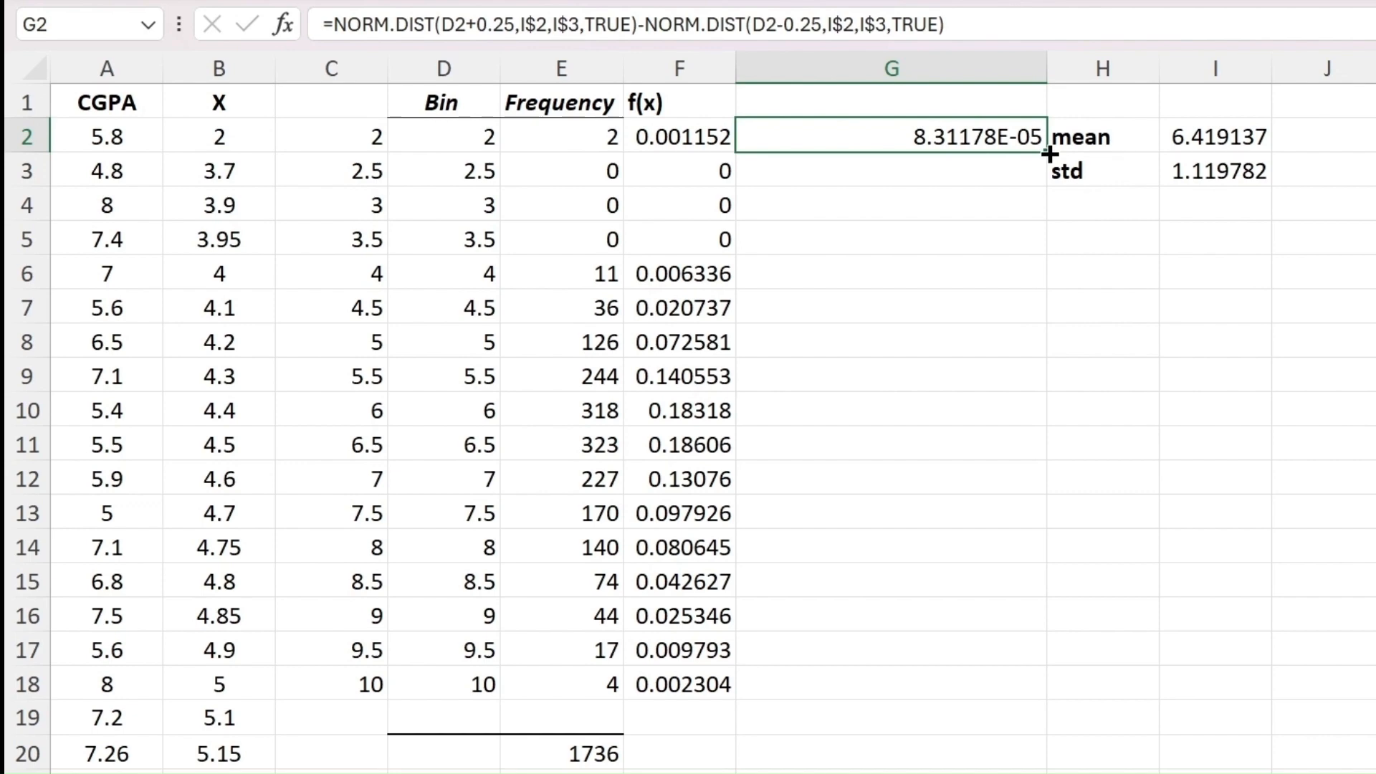
- Fill the G2 formula down to G18 and enter the heading n(x,mean,std) in G1
drag(1048, 153, 1004, 709)
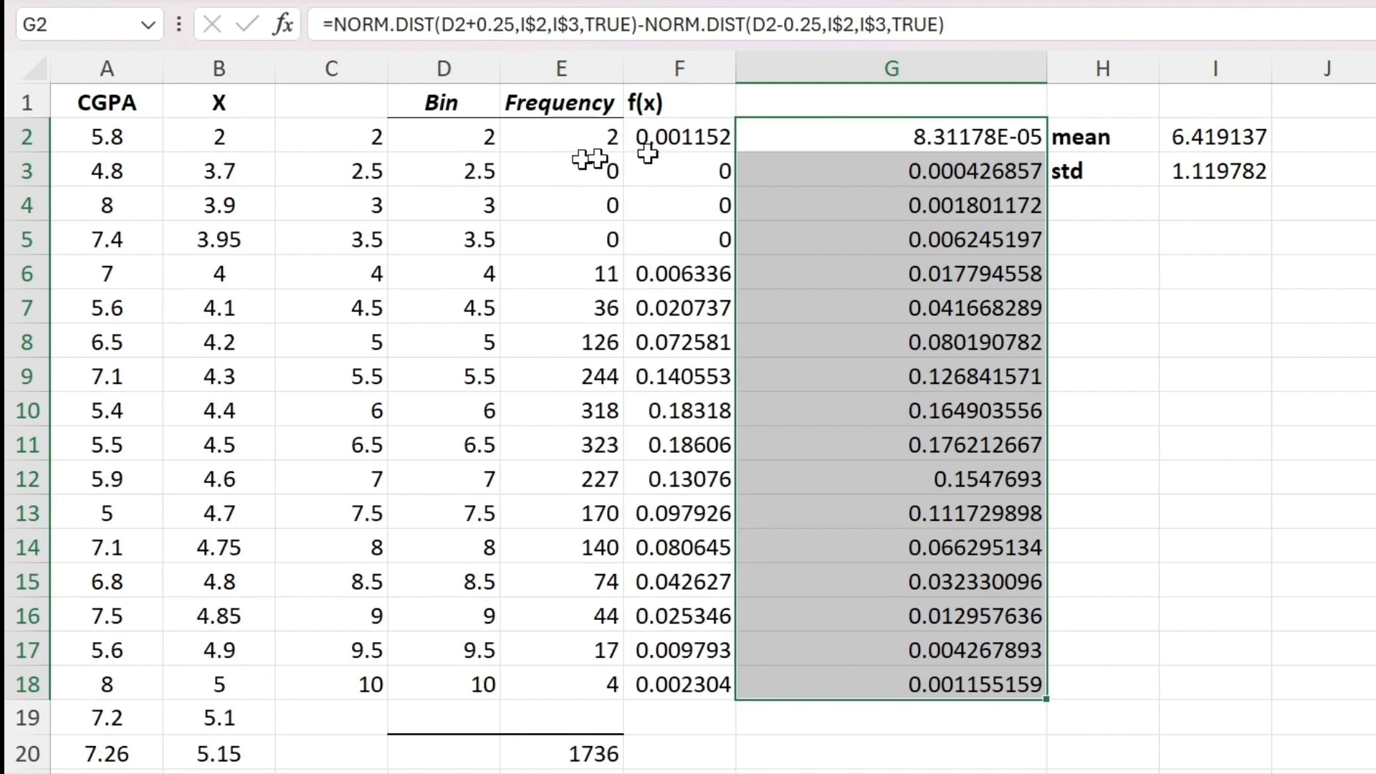
click(850, 101)
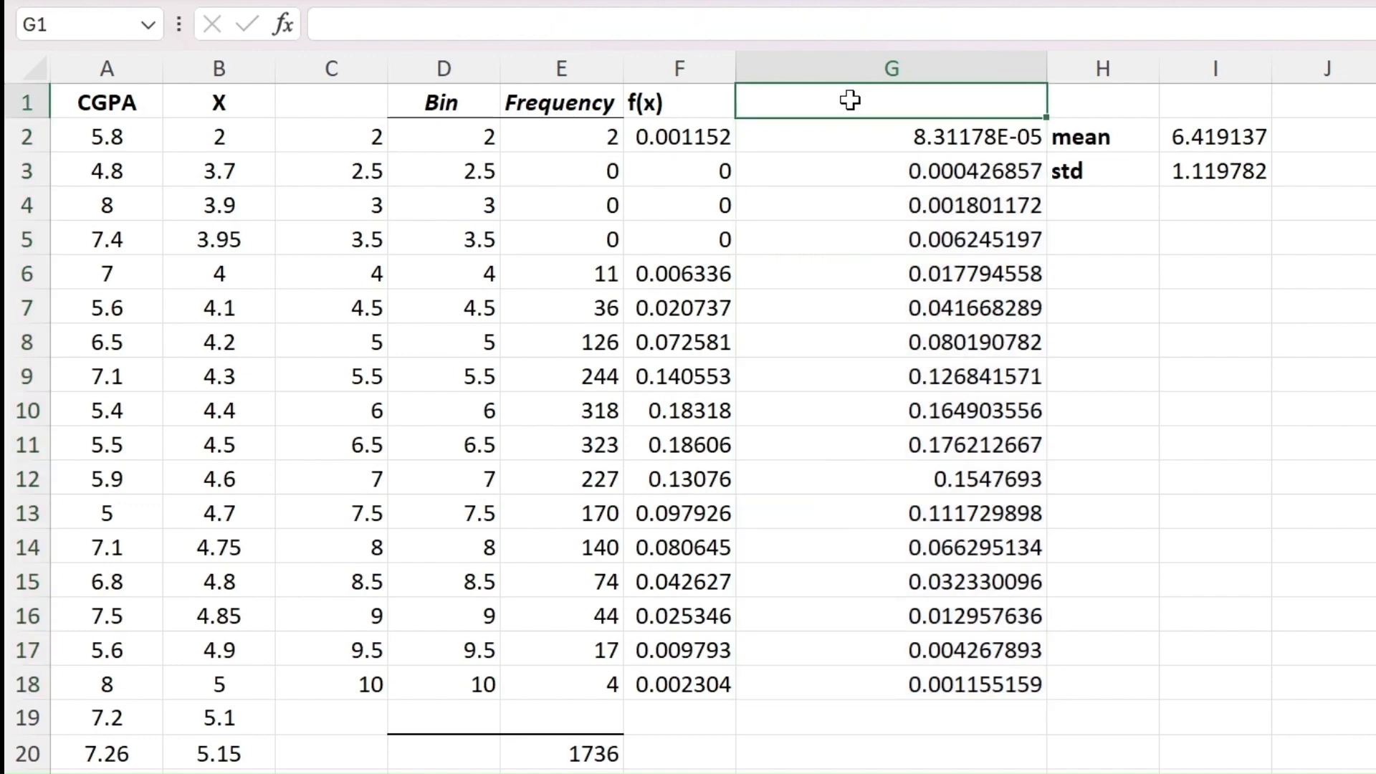
text(n(x,mean,std))
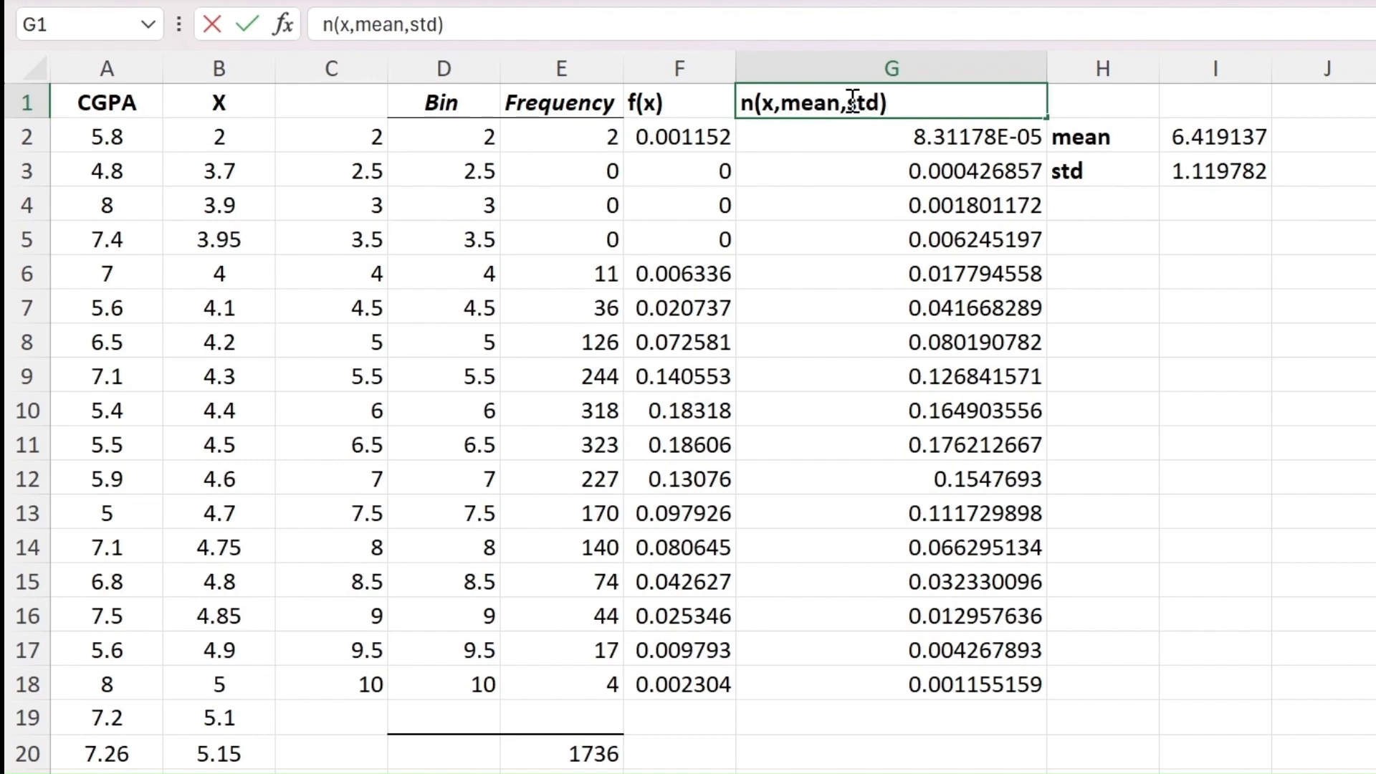
click(1119, 231)
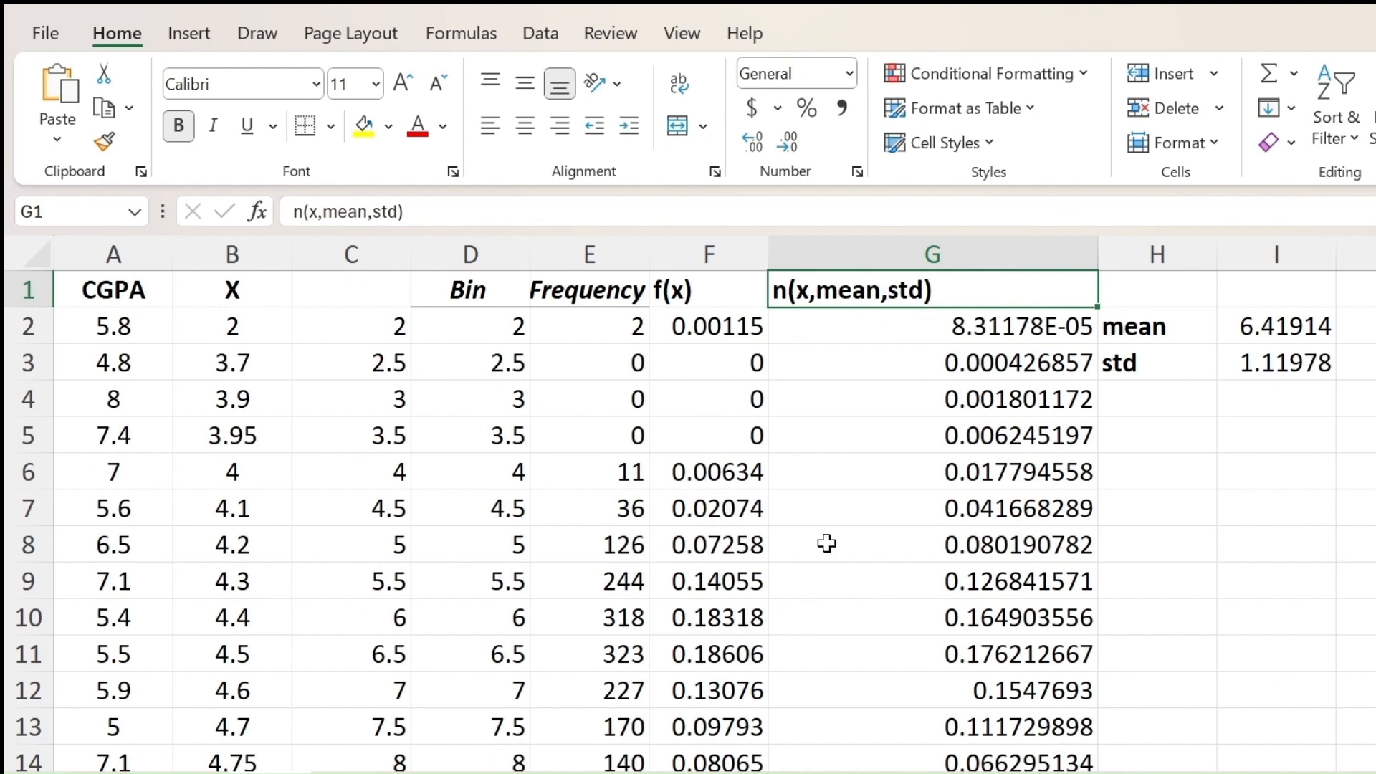
- Hide the Frequency column E so that the Bin and f(x) columns sit side by side
key(Down)
key(Down)
key(Down)
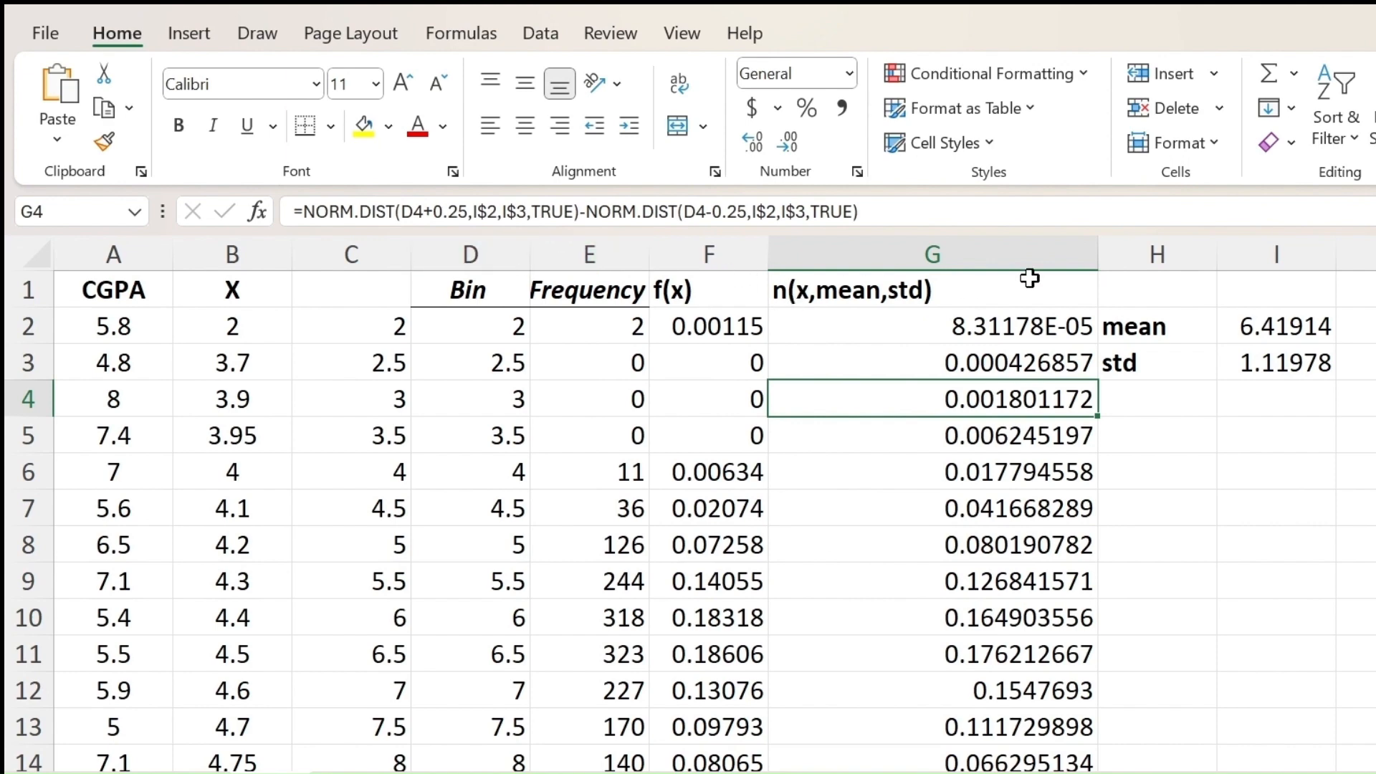
key(Down)
key(Left)
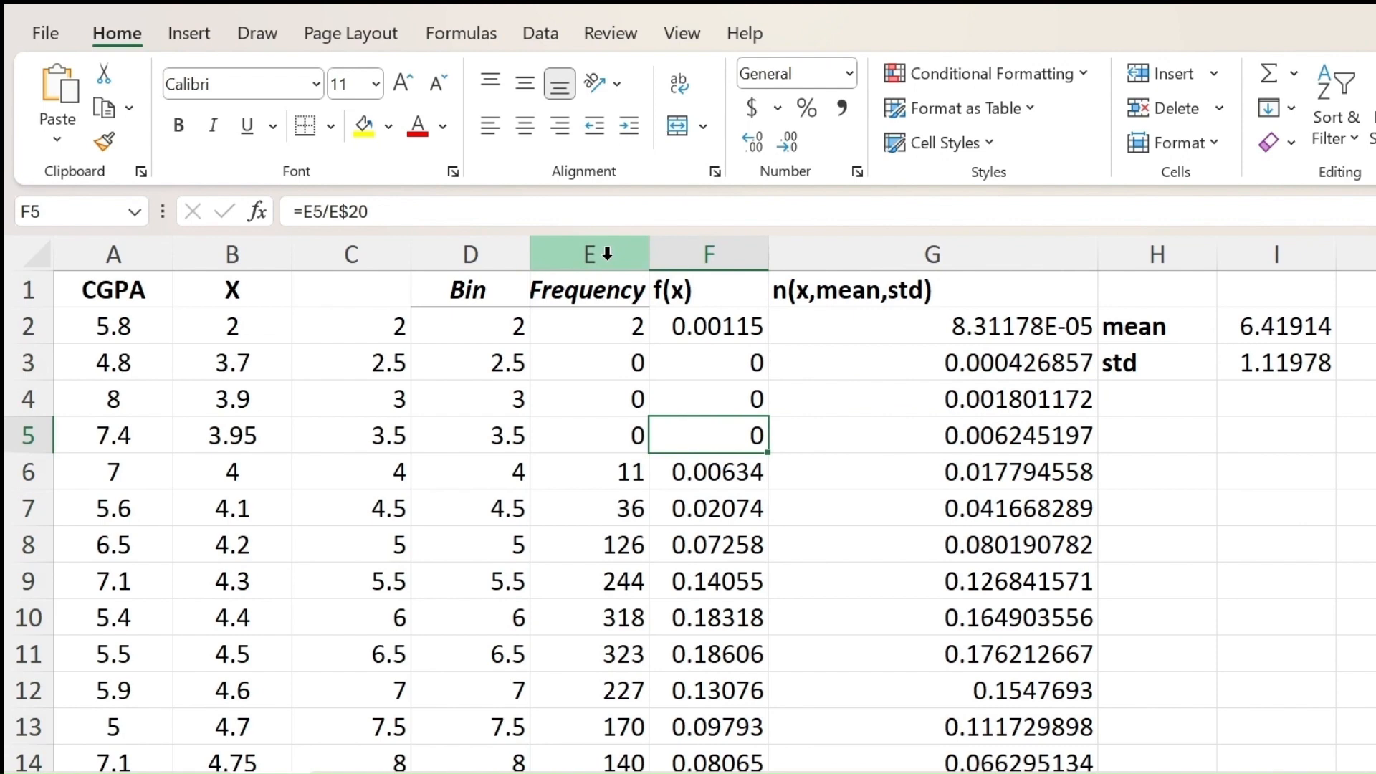
click(607, 253)
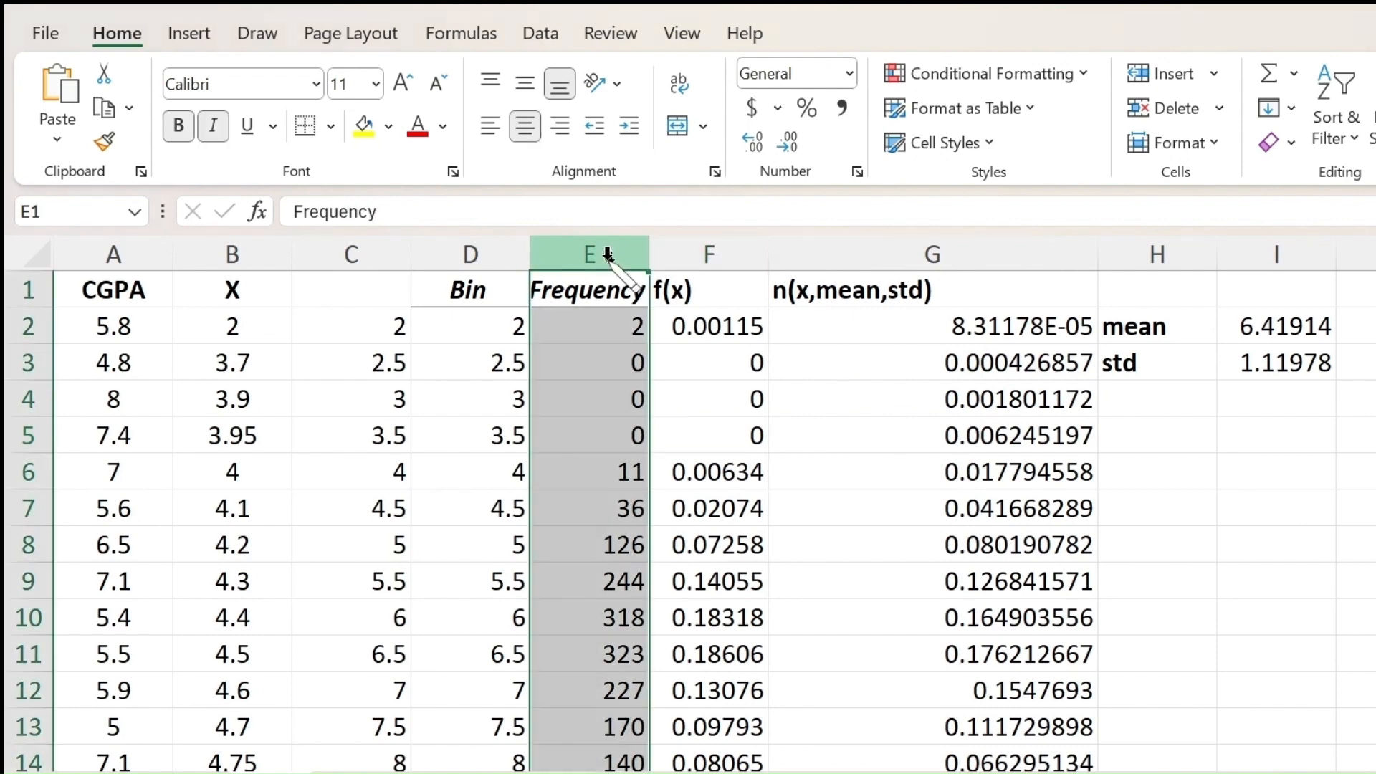
right_click(608, 255)
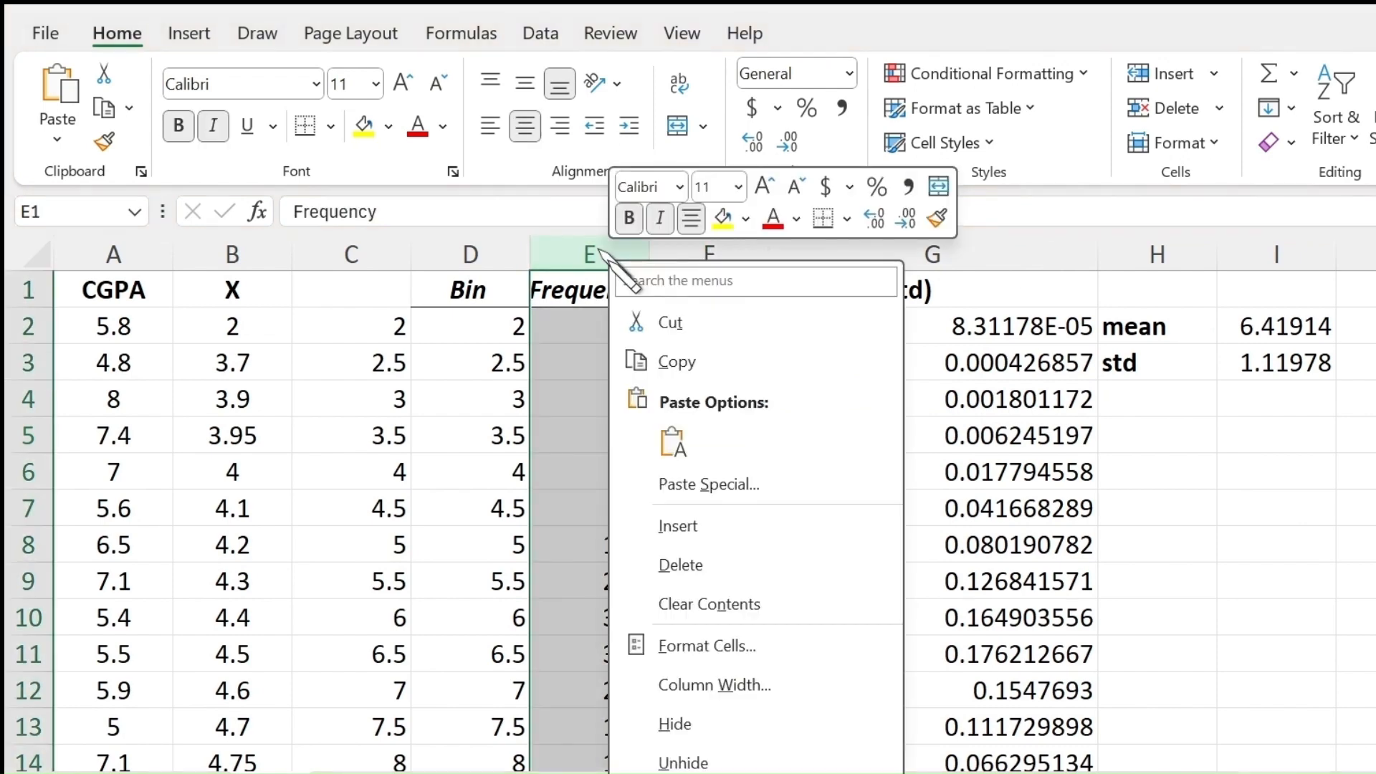
click(767, 725)
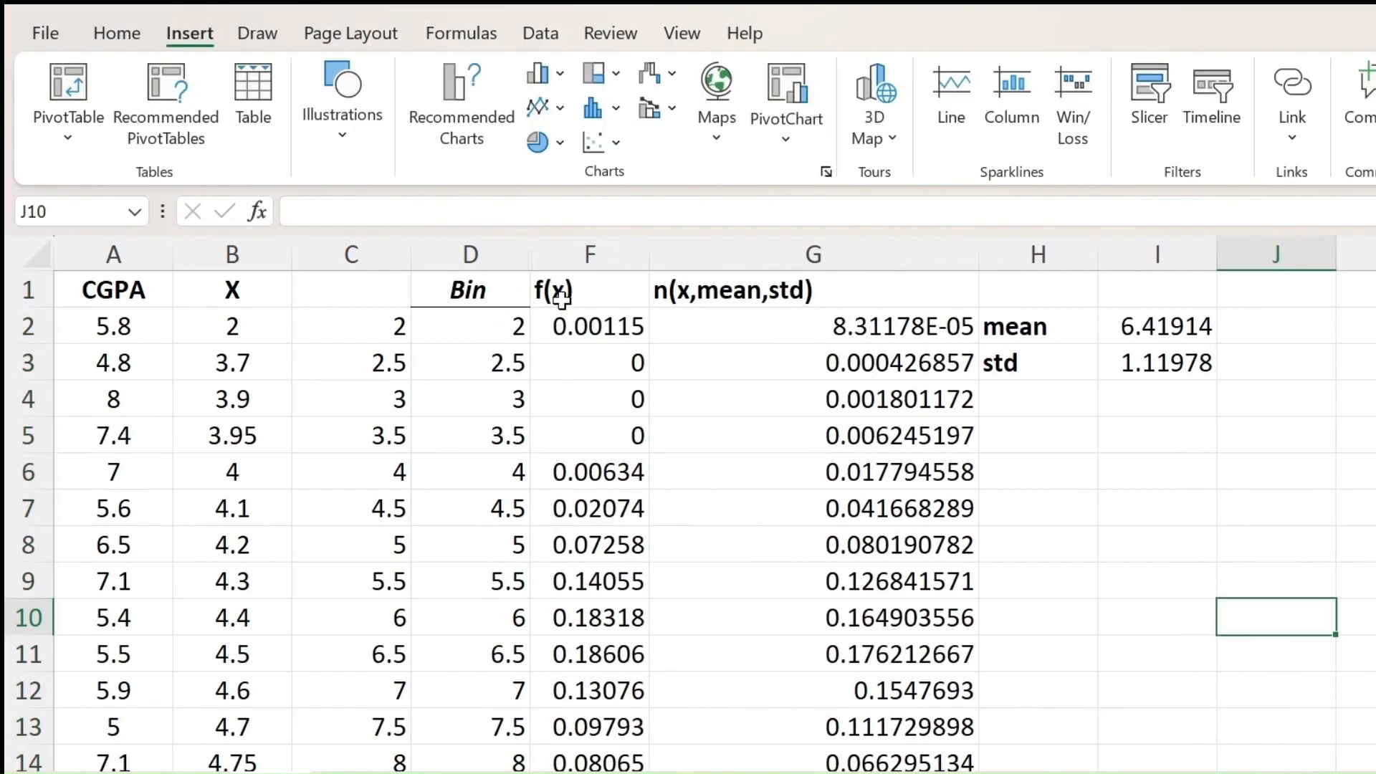
- Insert the recommended Line chart from the Bin, f(x) and n(x,mean,std) columns, rows 1 to 18 with headings
click(494, 298)
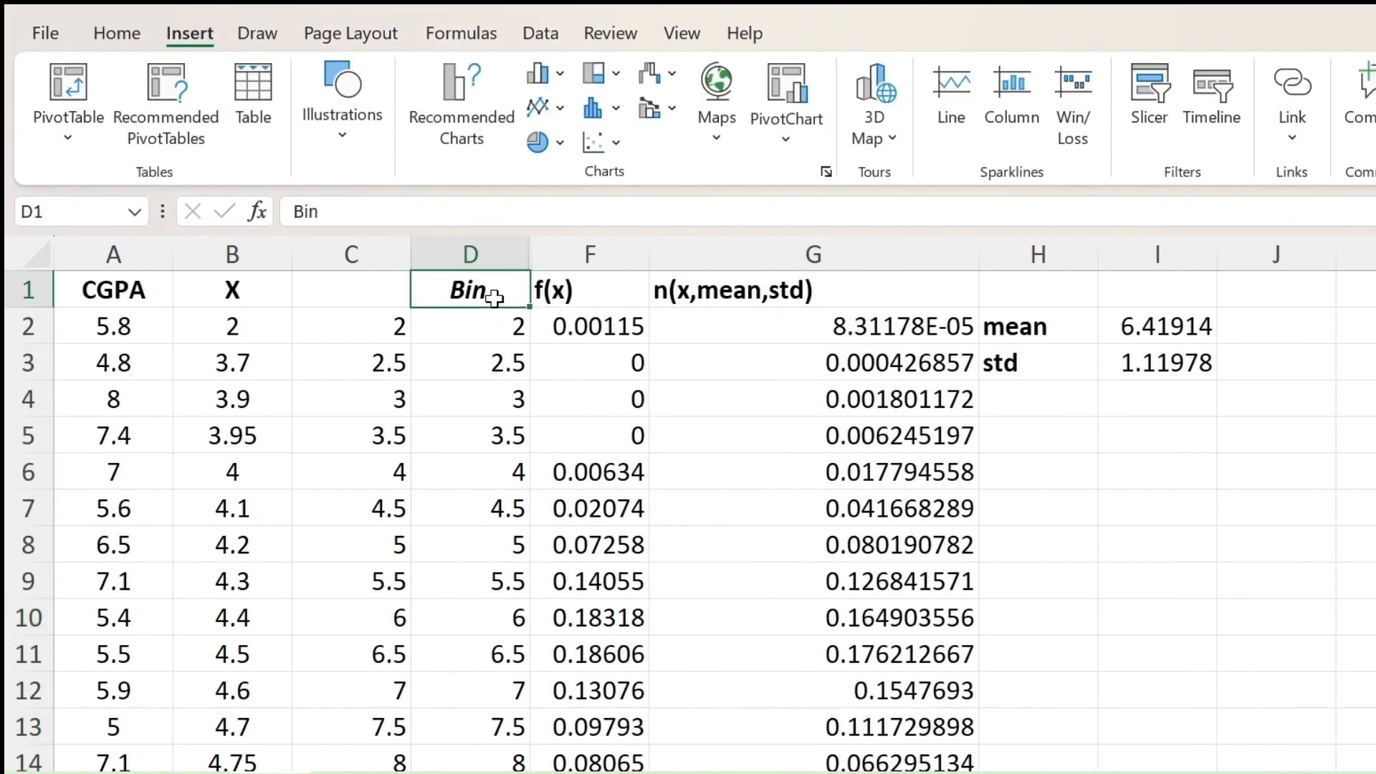
drag(500, 306, 836, 307)
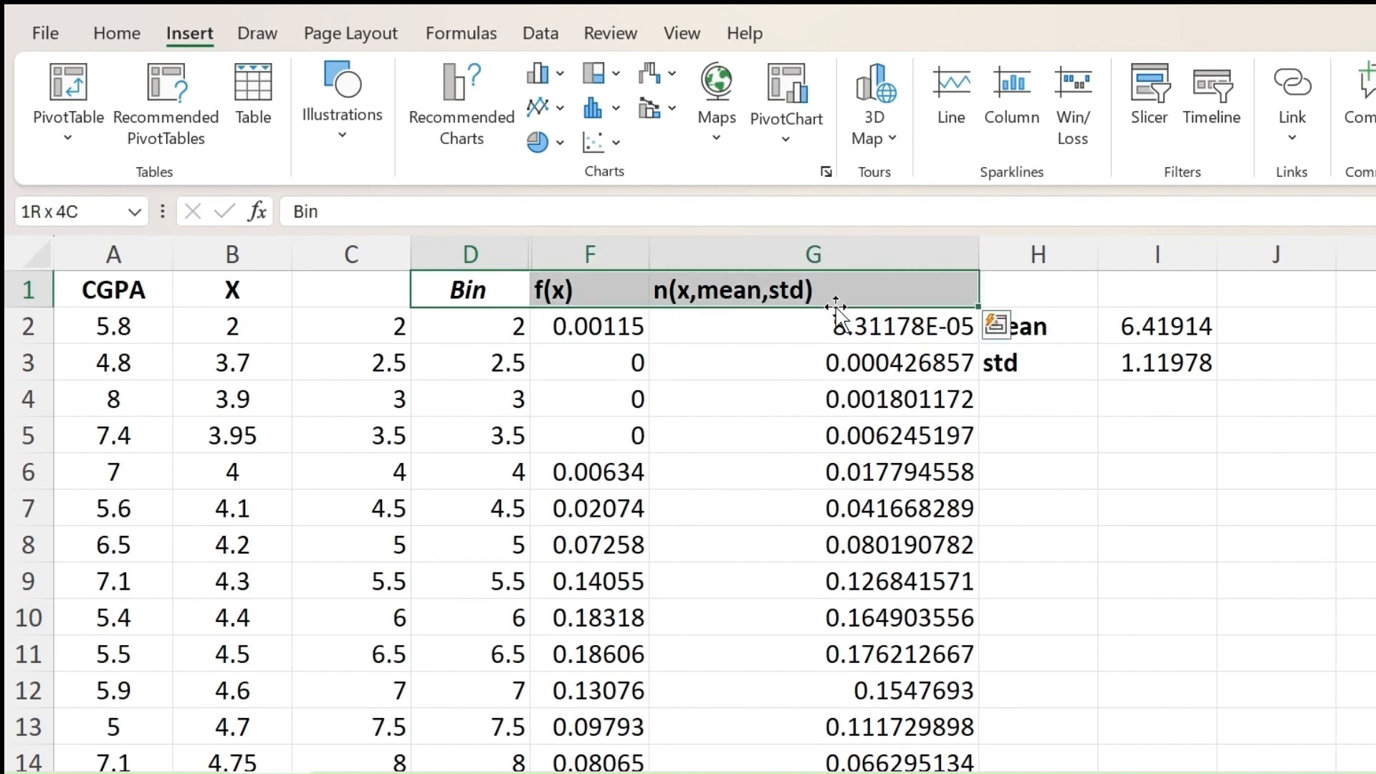
key(ctrl+shift+Down)
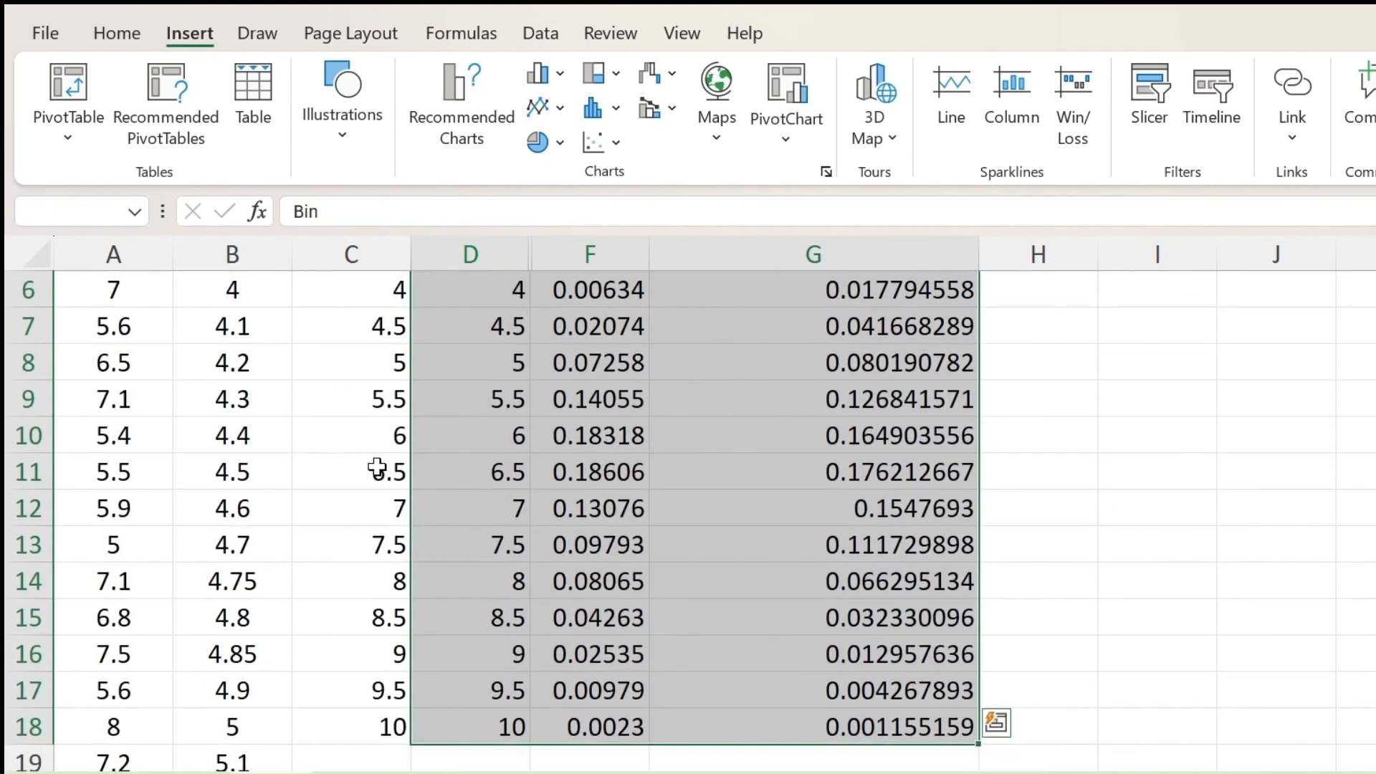
click(201, 38)
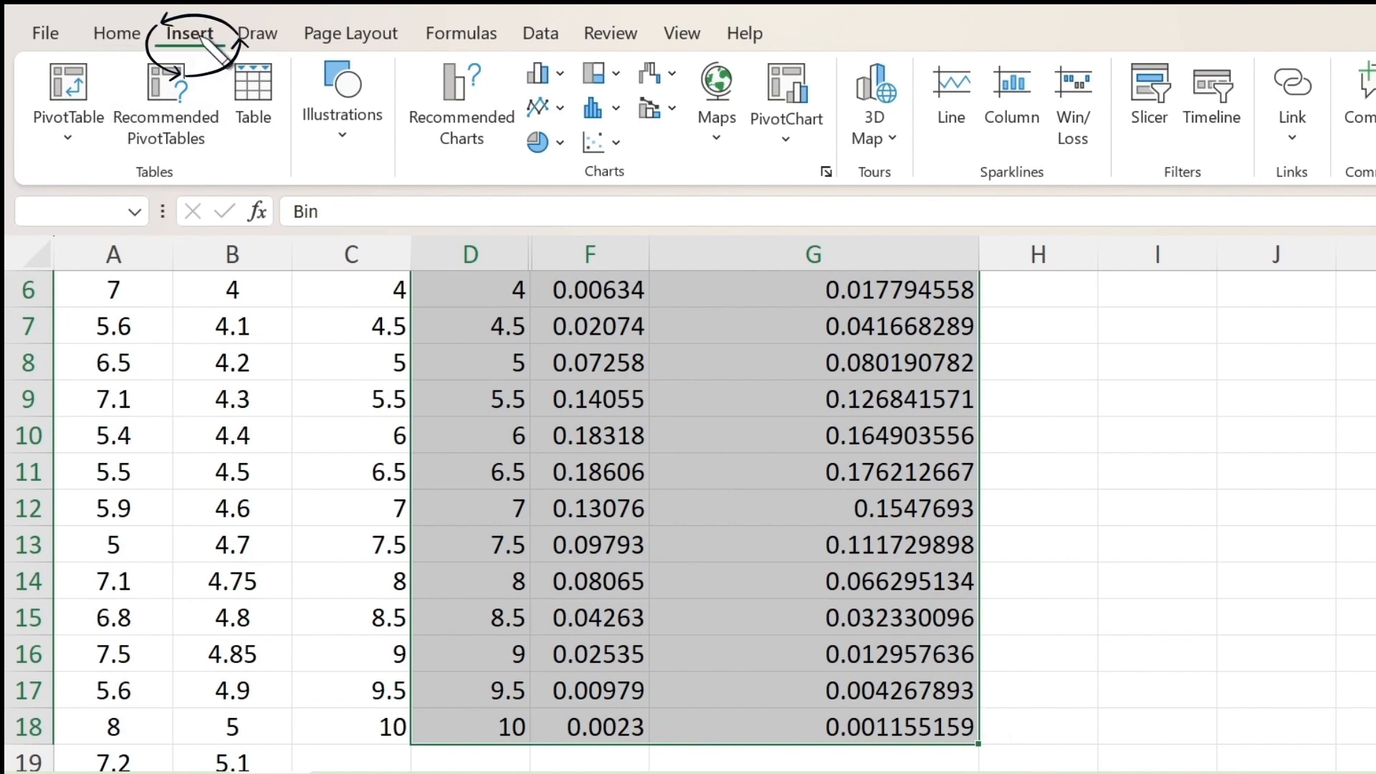
click(465, 114)
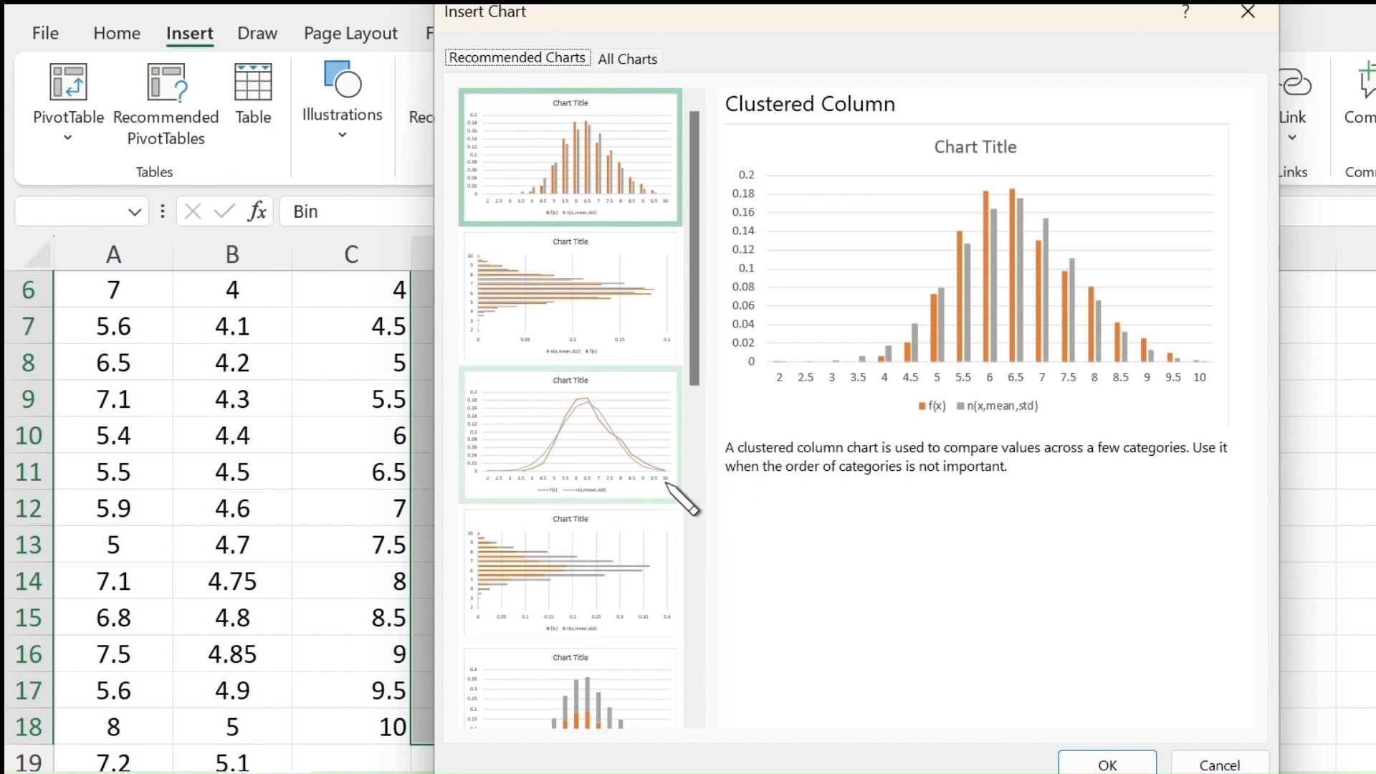
click(634, 474)
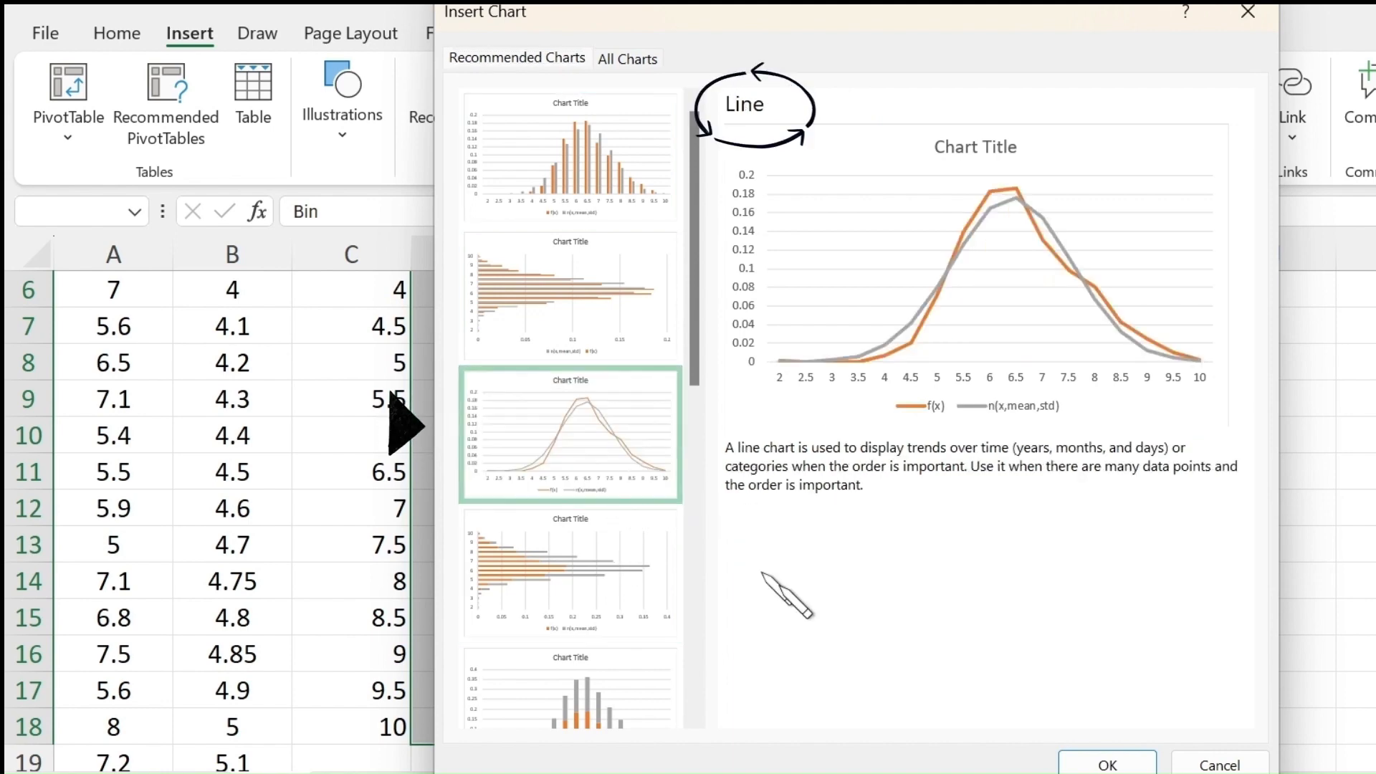
click(1105, 761)
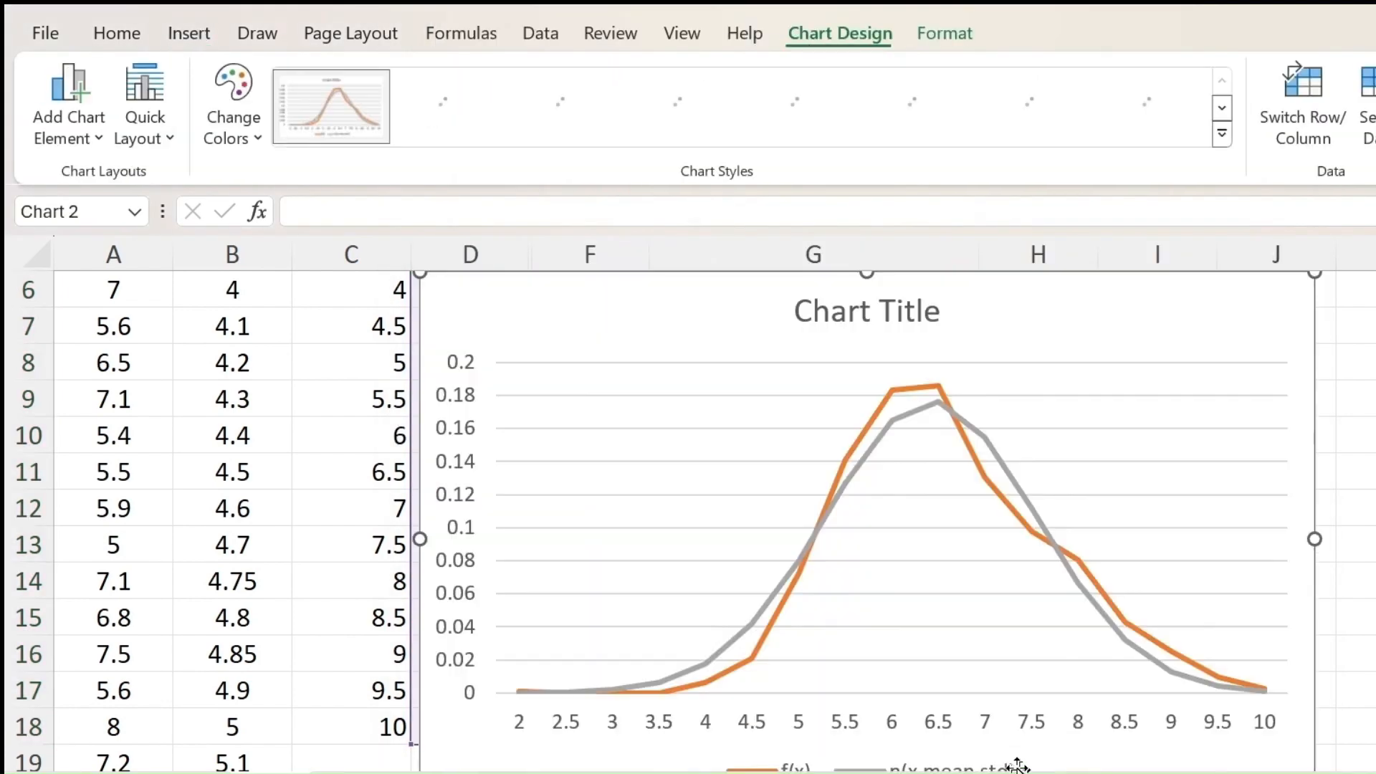
- Change the type of the f(x) and n(x,mean,std) chart to the recommended Clustered Column
scroll(740, 598, down, 3)
scroll(737, 598, up, 3)
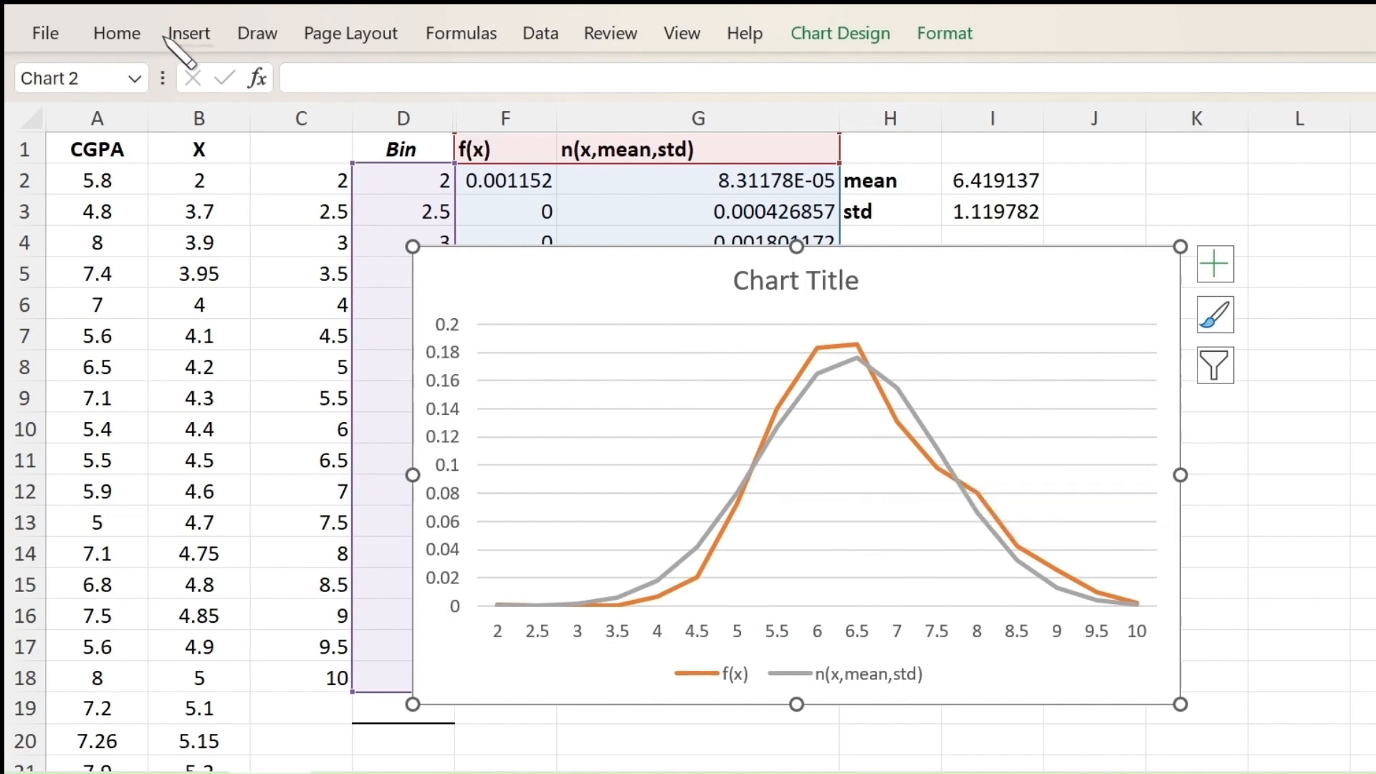
click(210, 37)
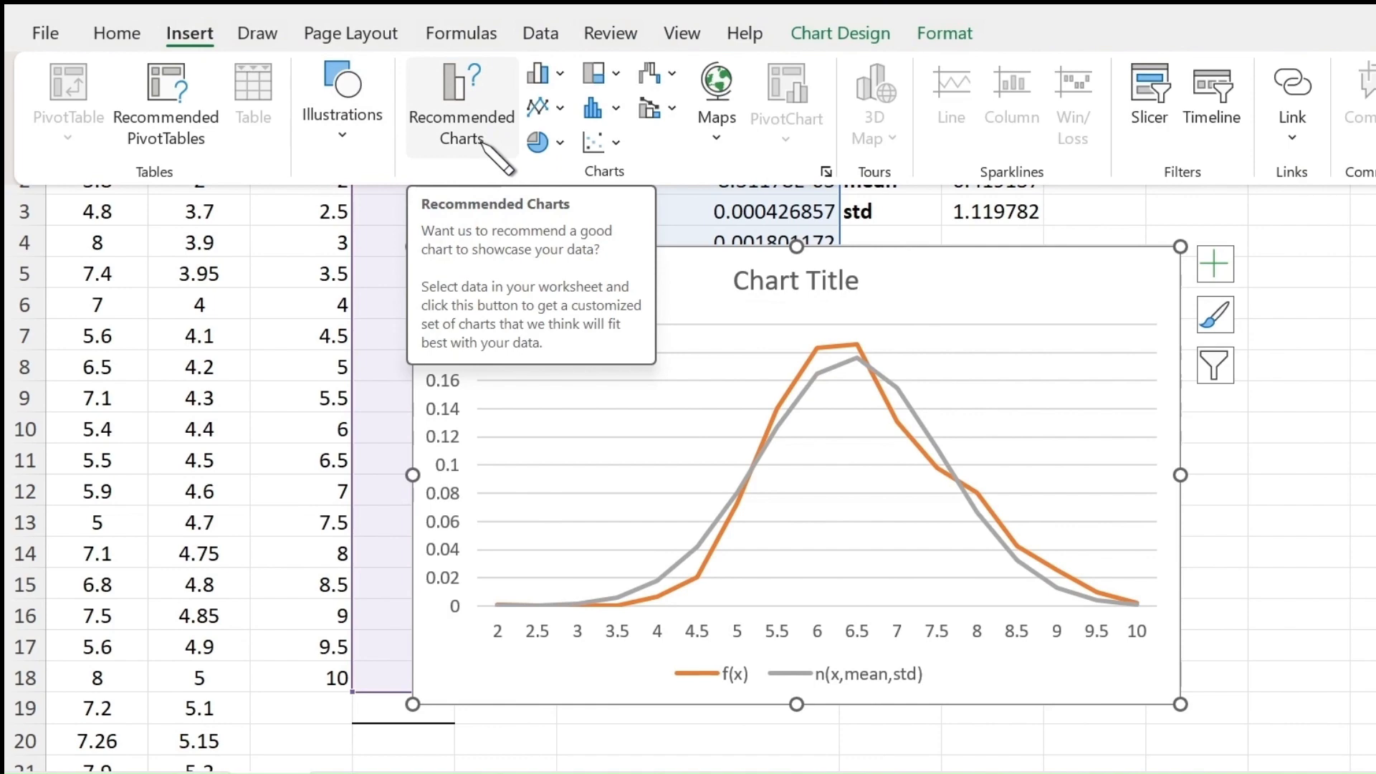
click(474, 122)
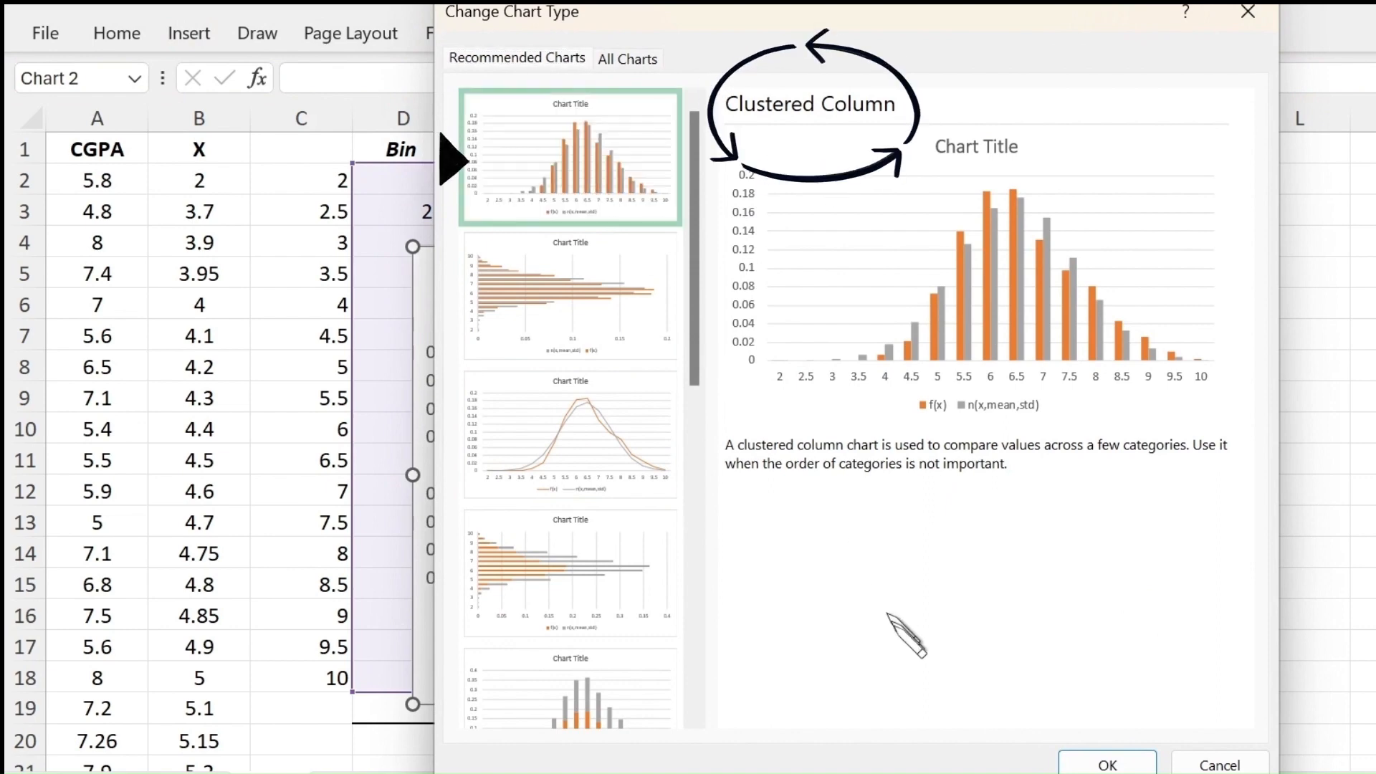
click(1107, 764)
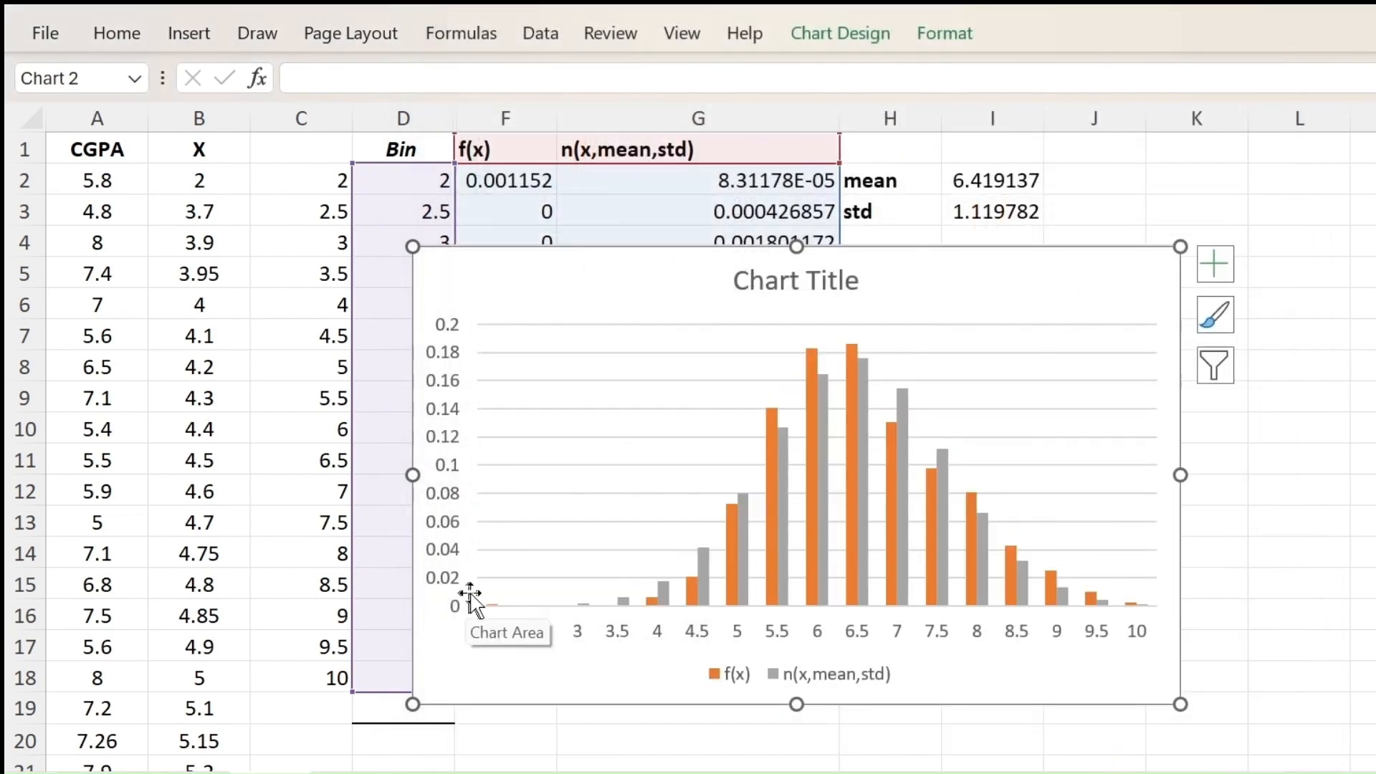